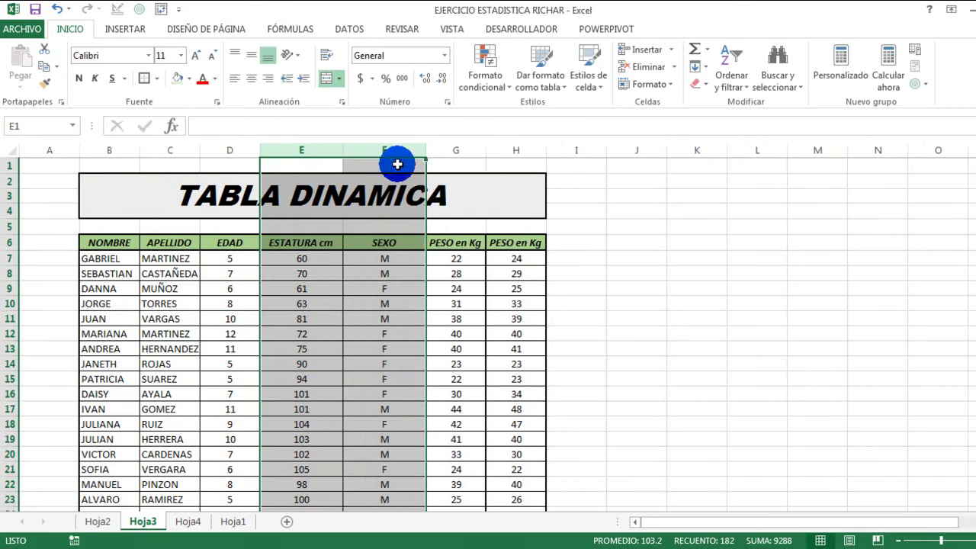
Turn on filtering for the table's header row B6:H6, from NOMBRE to the last PESO en Kg column.
click(679, 272)
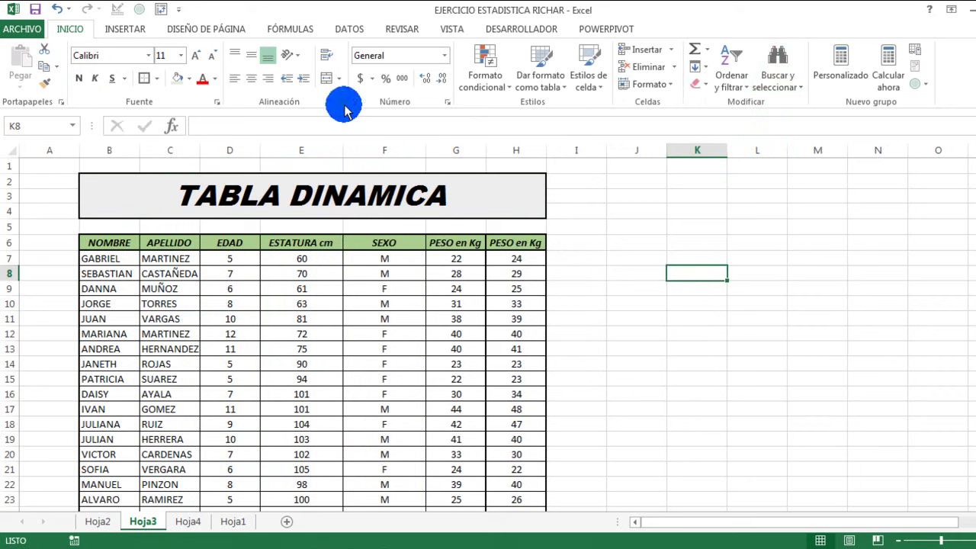
drag(115, 242, 499, 242)
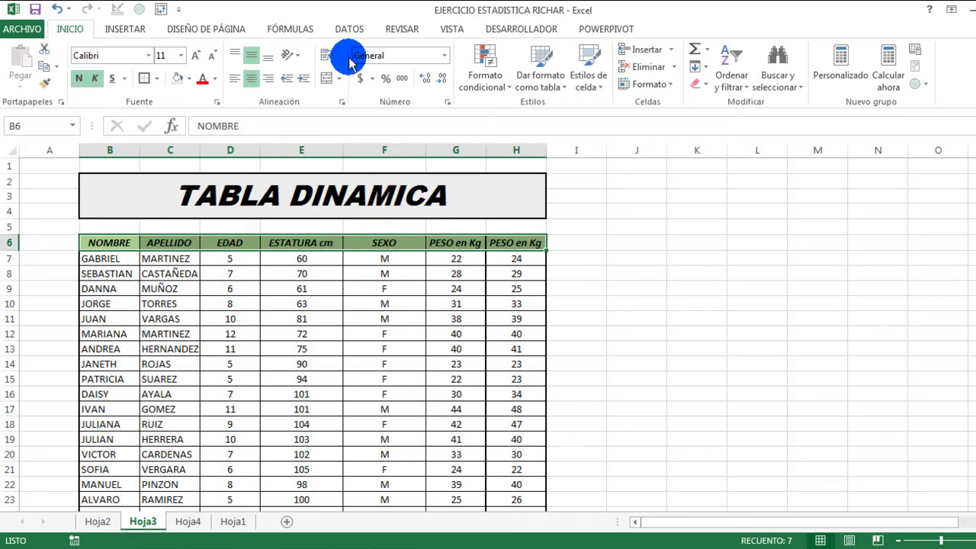
click(347, 31)
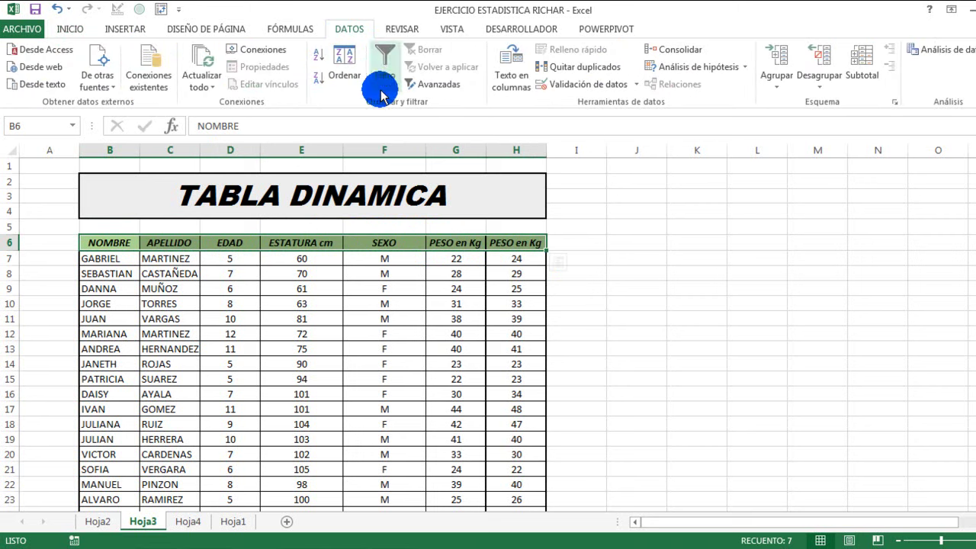
click(114, 257)
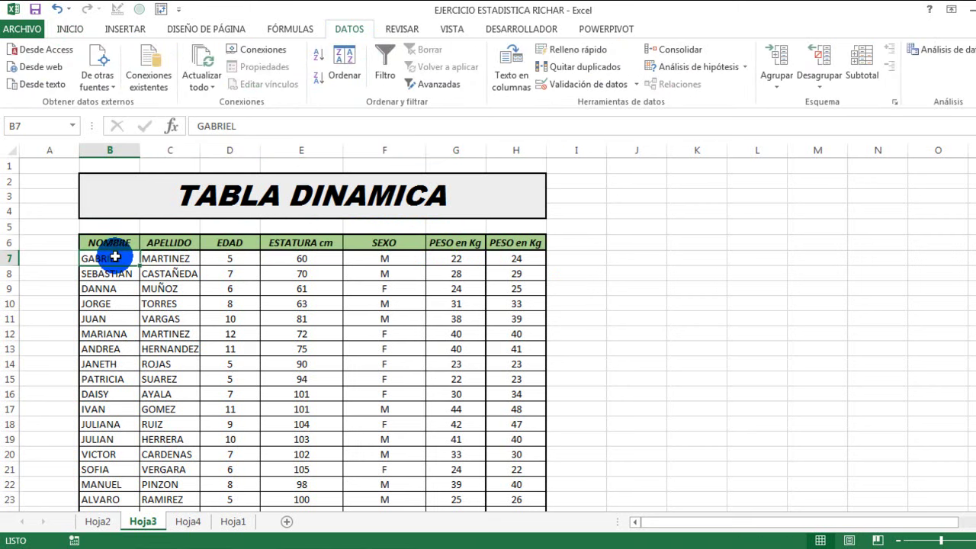
drag(114, 246, 497, 243)
click(387, 80)
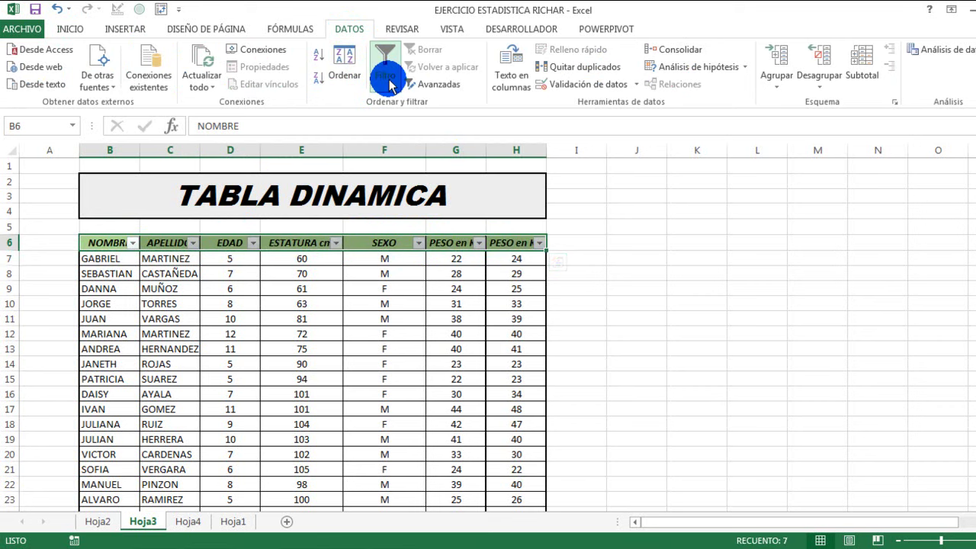
click(191, 329)
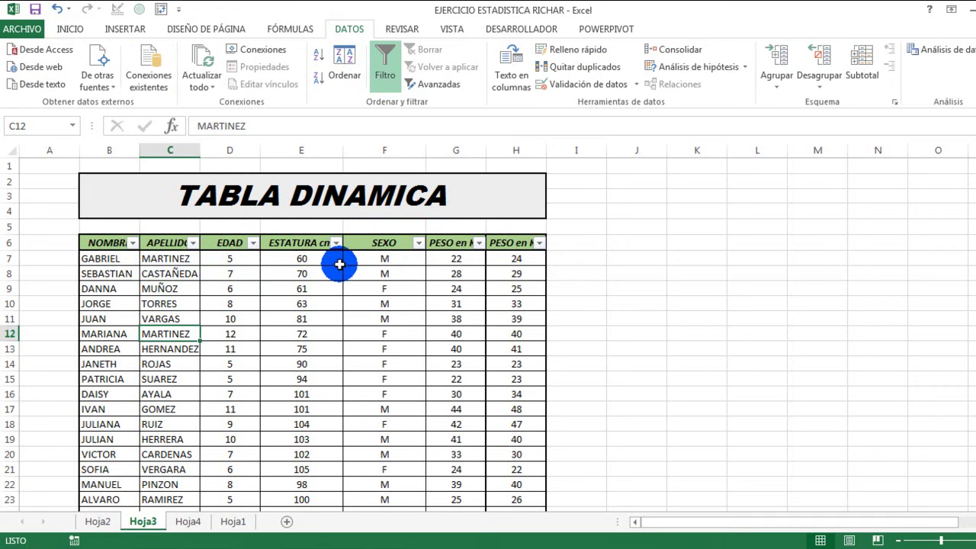
Filter the SEXO column to show only M records and look through the filtered rows.
click(418, 242)
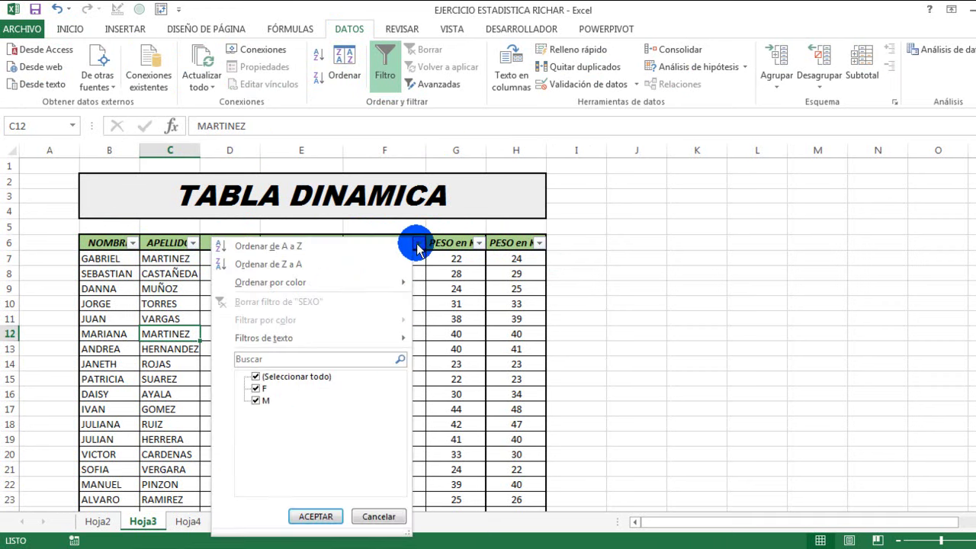
click(256, 379)
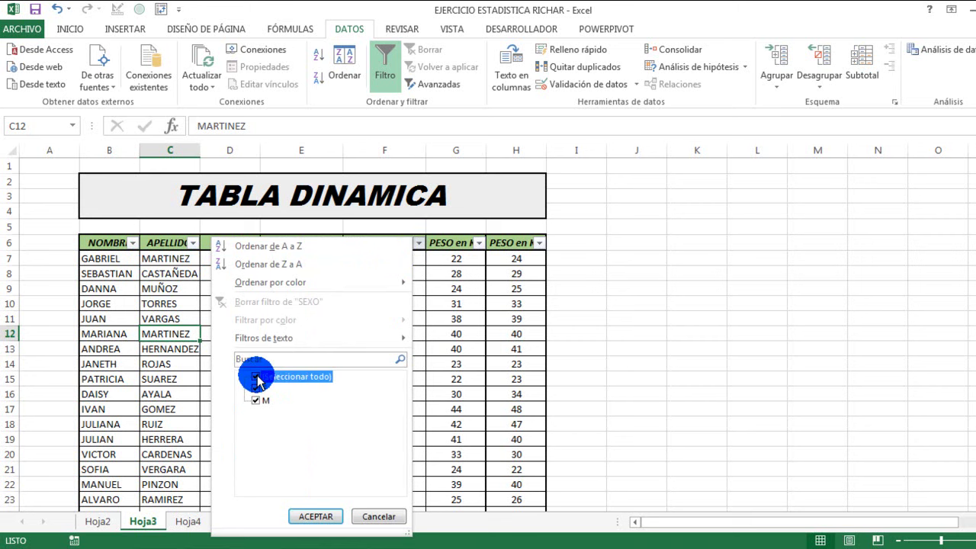
click(256, 400)
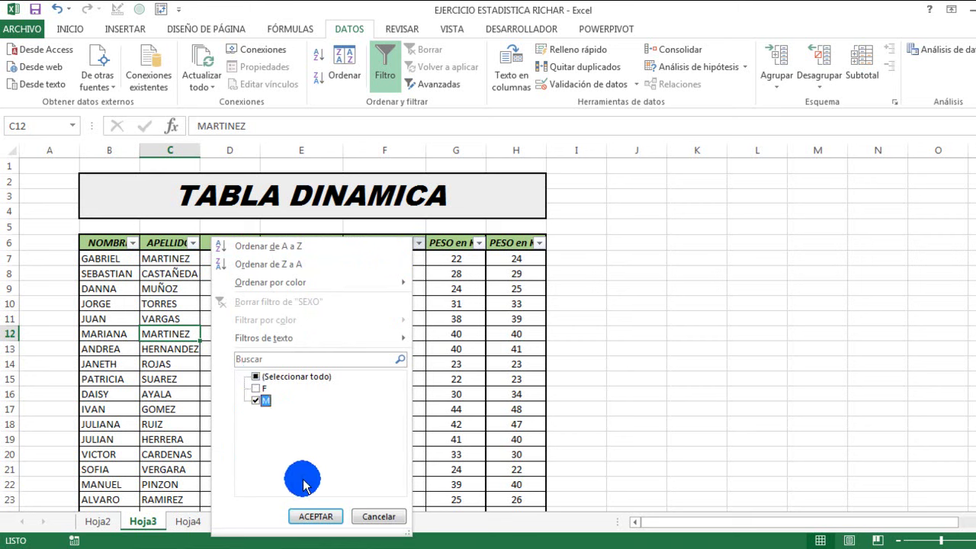
click(314, 516)
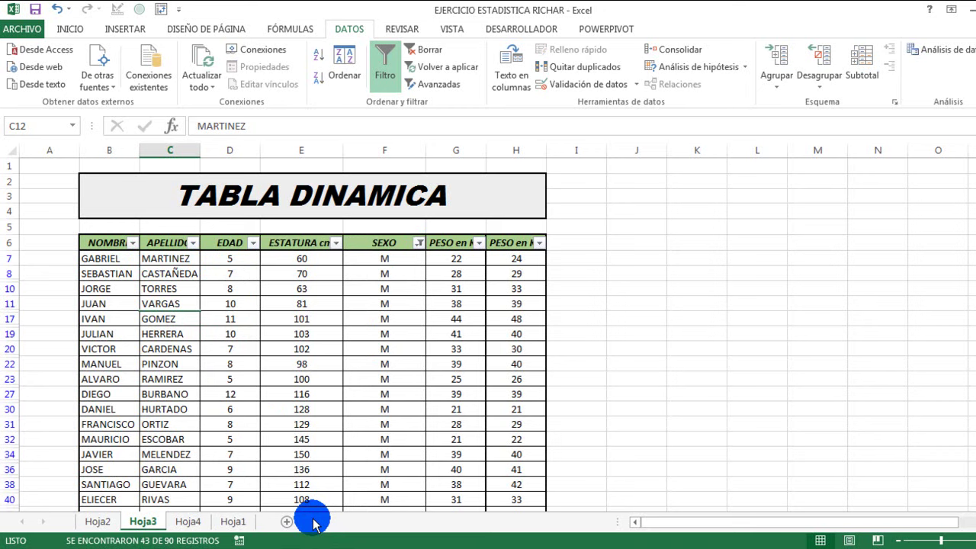
scroll(314, 521, down, 8)
scroll(314, 521, up, 8)
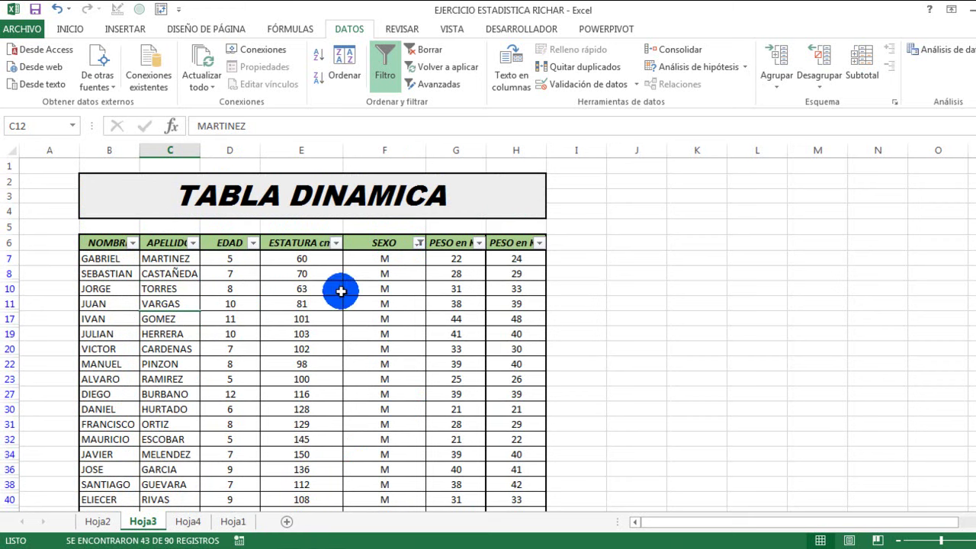
Filter the EDAD column to show only the value 8.
click(252, 243)
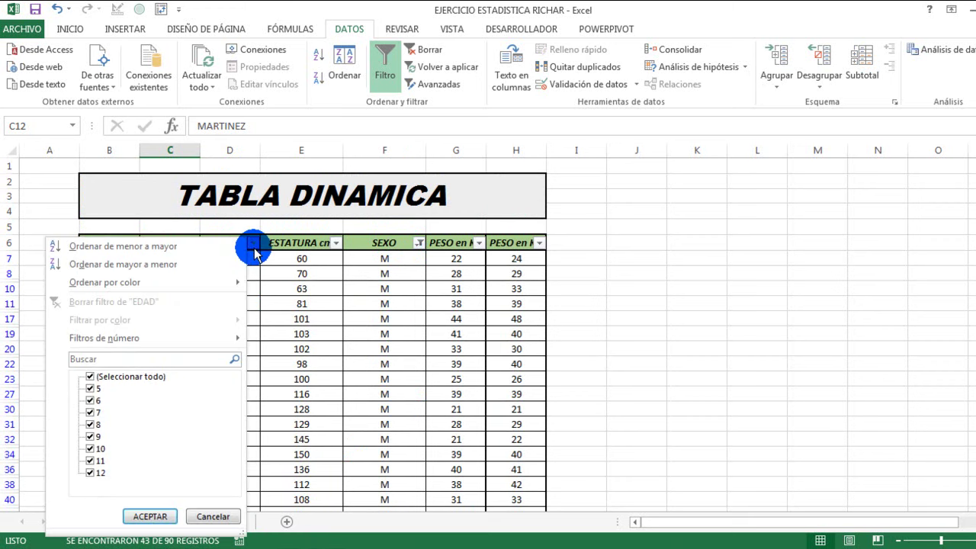
click(113, 377)
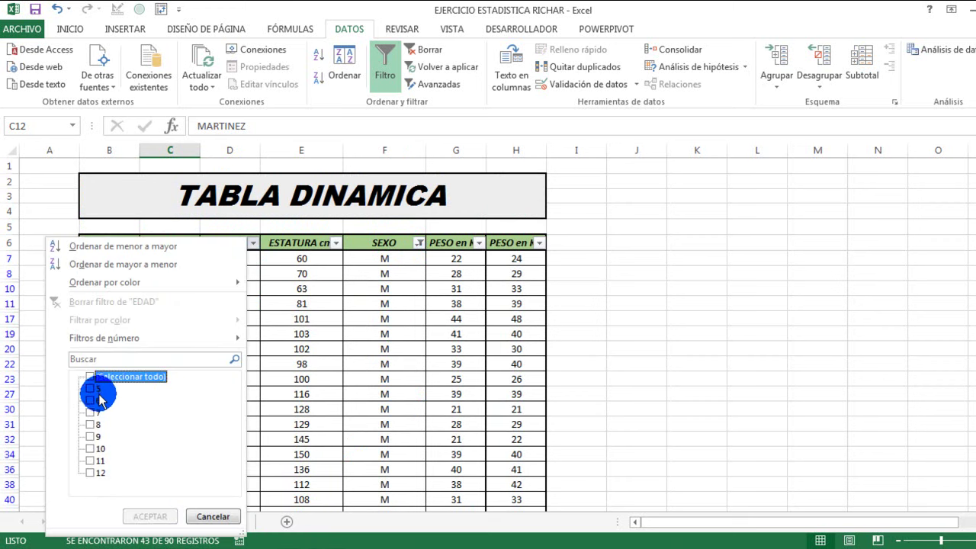
click(93, 425)
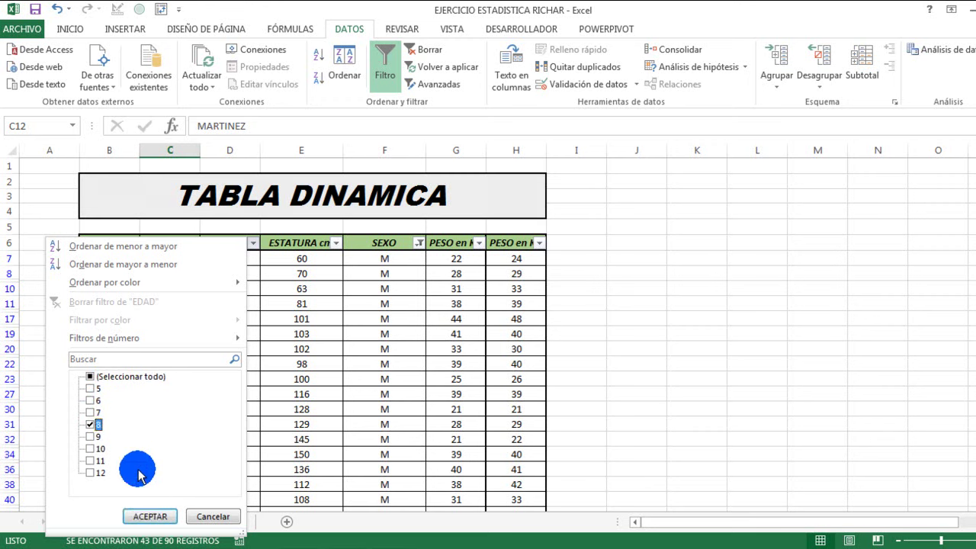
click(146, 516)
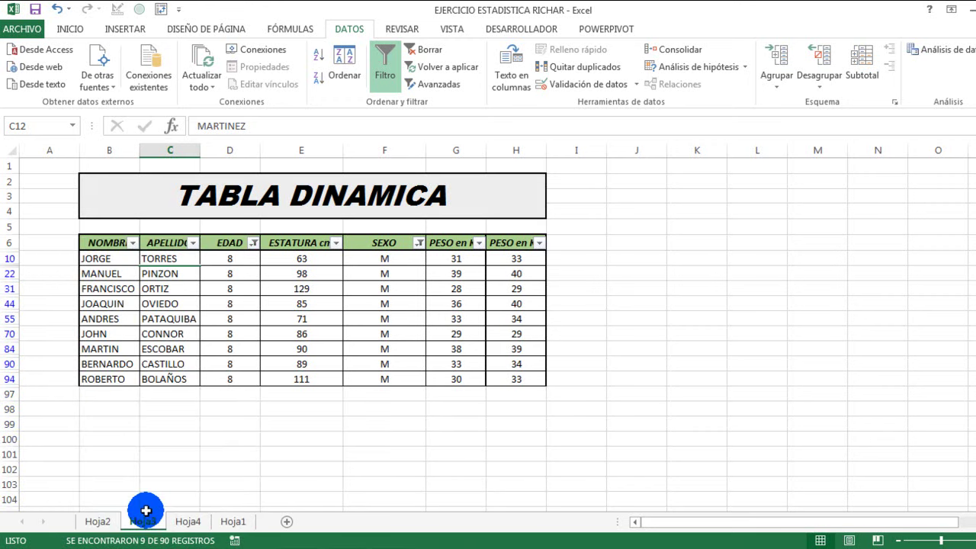
Filter the ESTATURA cm column to show only the values 90, 98, 111 and 129.
click(336, 243)
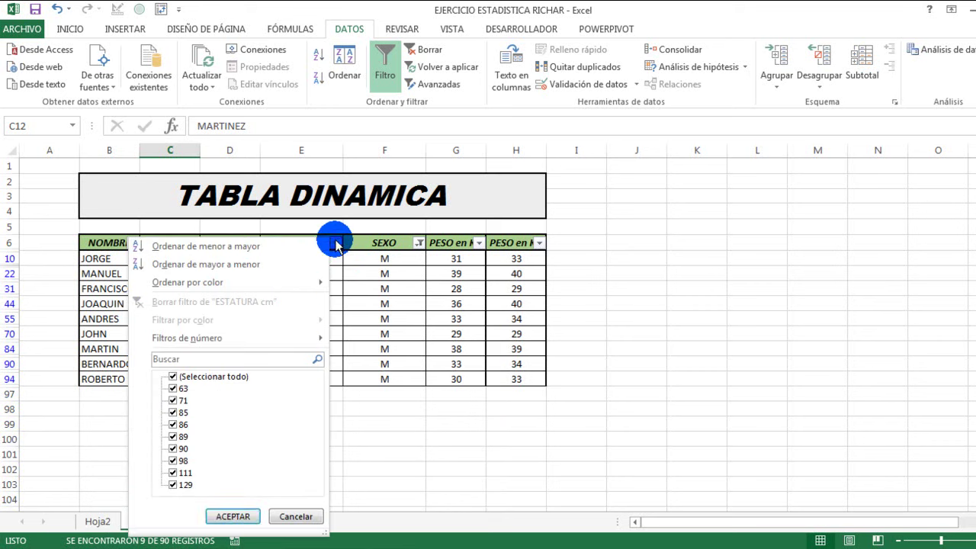
click(176, 377)
click(174, 449)
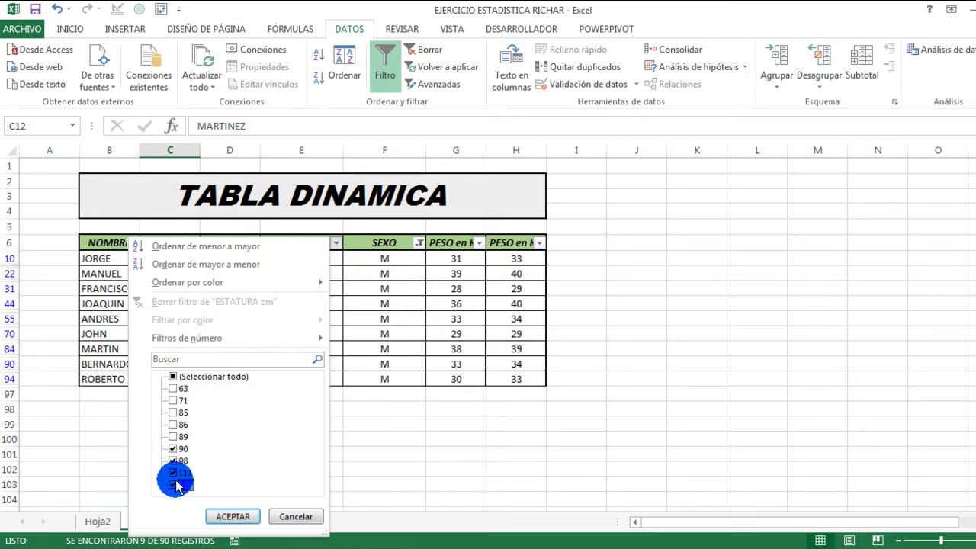
click(229, 516)
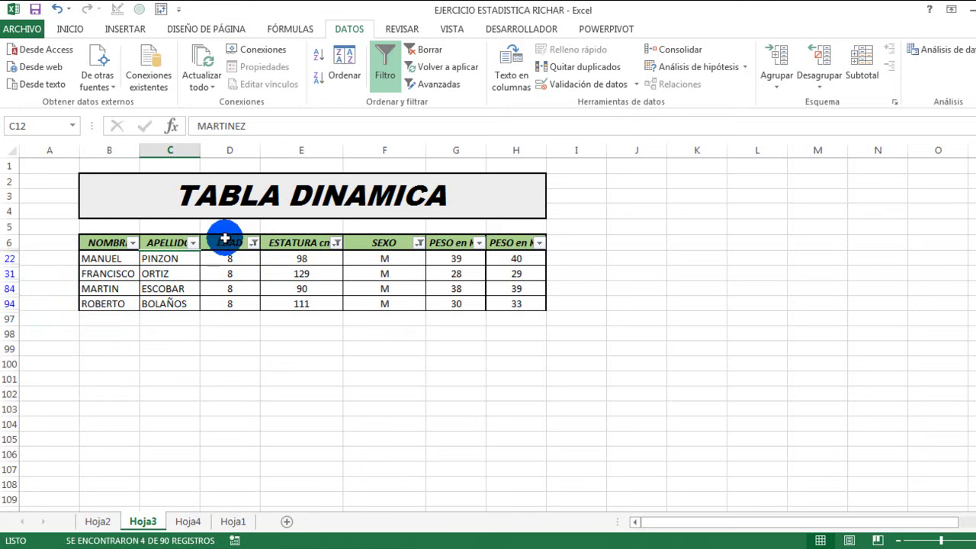
Check the filter choices of the EDAD column and reselect all values in the ESTATURA cm filter.
click(255, 244)
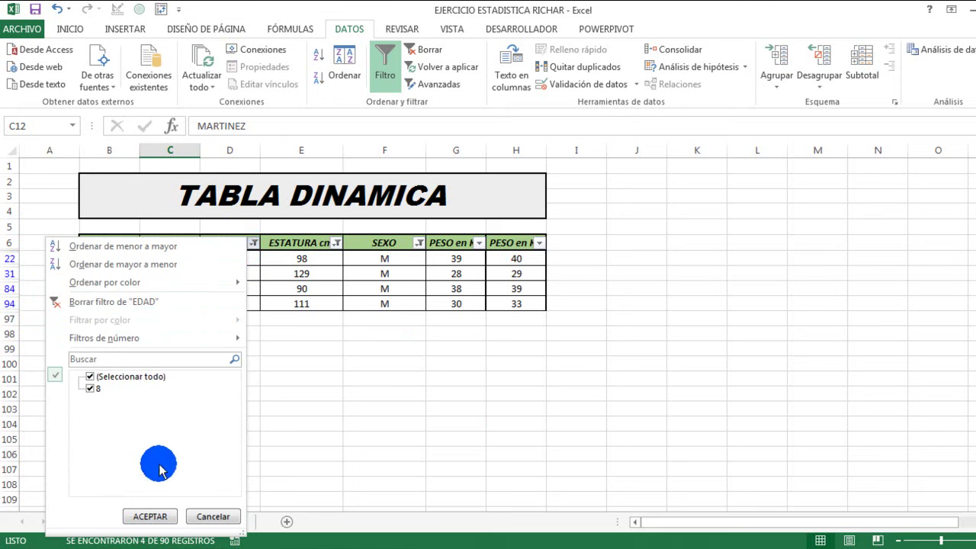
click(305, 466)
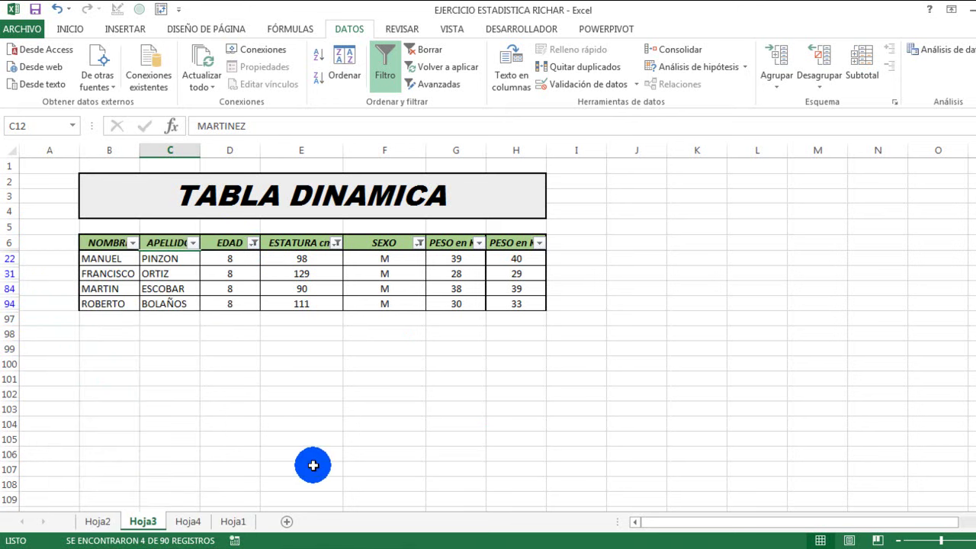
click(255, 243)
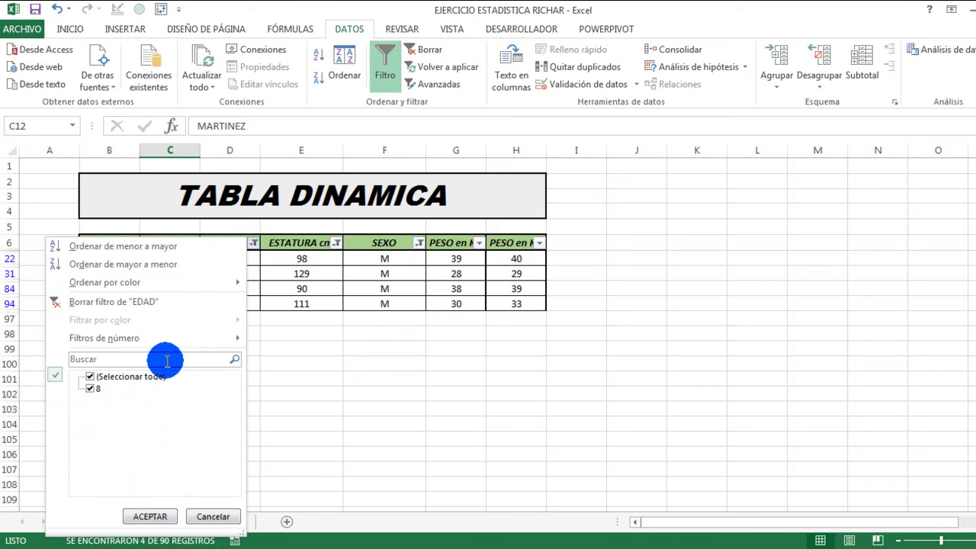
click(311, 335)
click(334, 243)
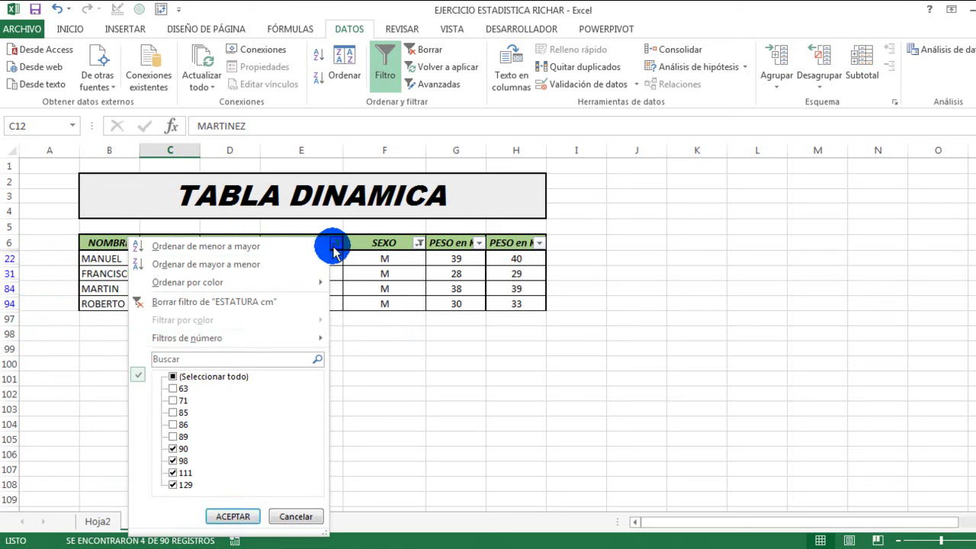
click(178, 376)
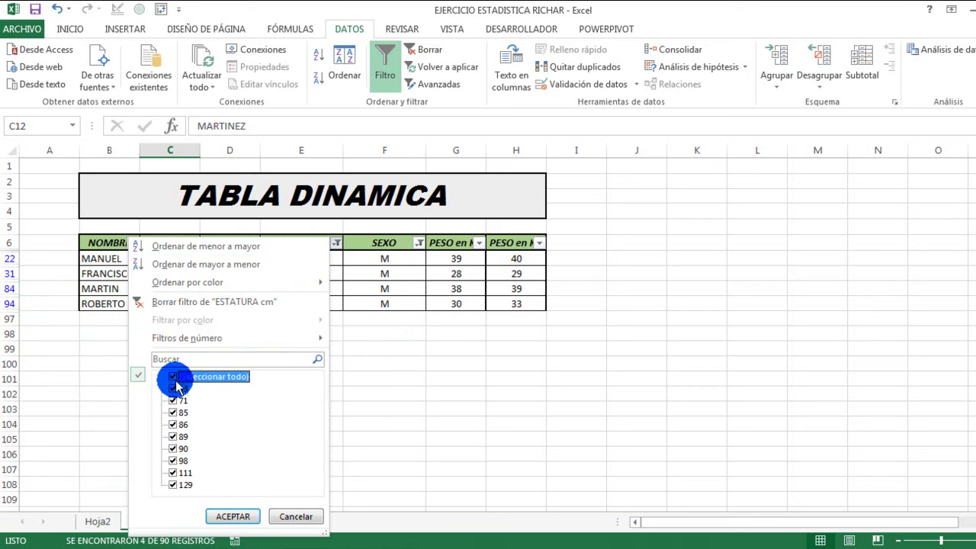
click(220, 508)
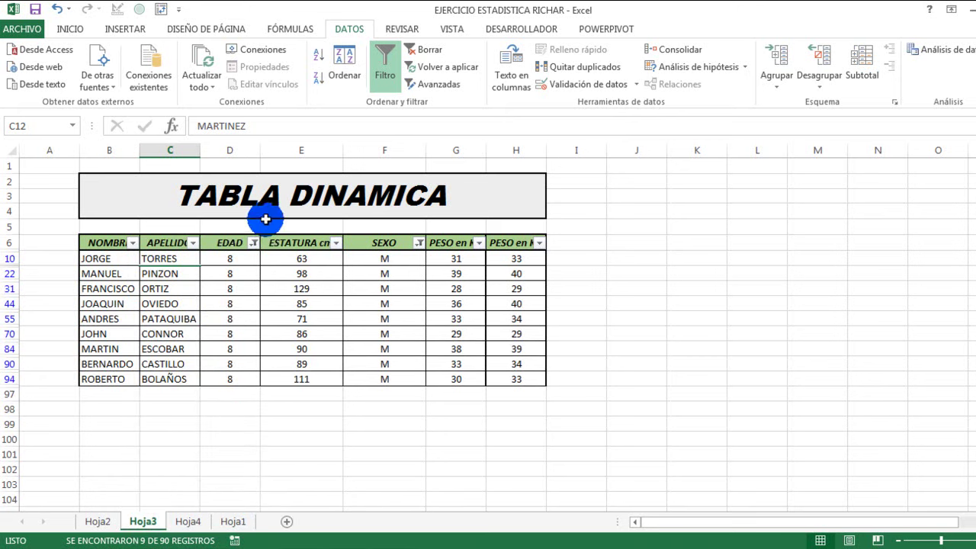
Reselect all values in the EDAD and SEXO filters so both columns are unfiltered.
click(254, 242)
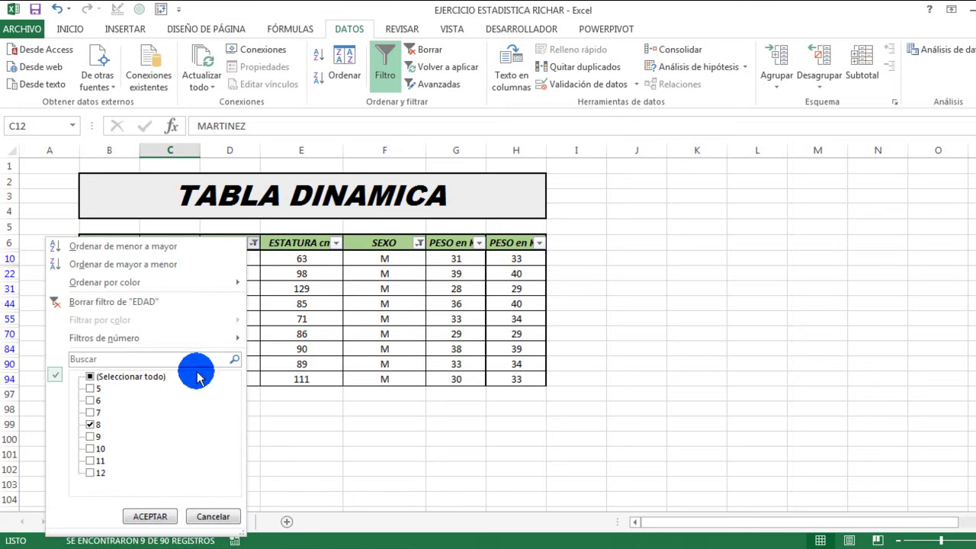
click(91, 378)
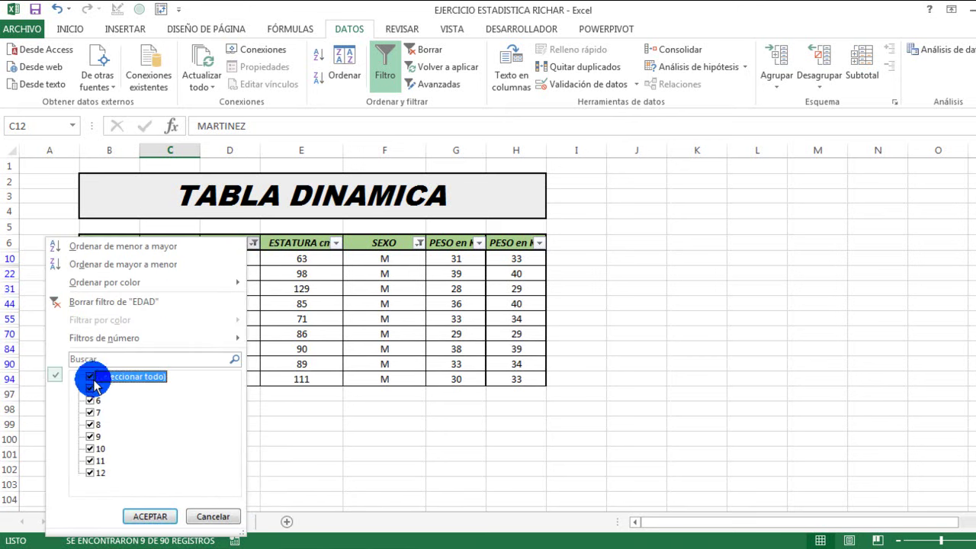
click(144, 516)
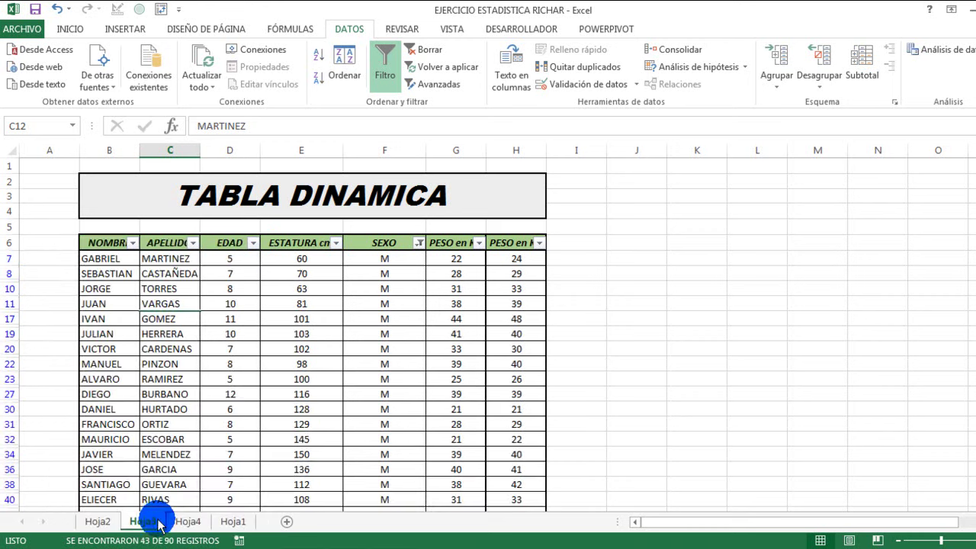
click(418, 243)
click(256, 377)
click(308, 516)
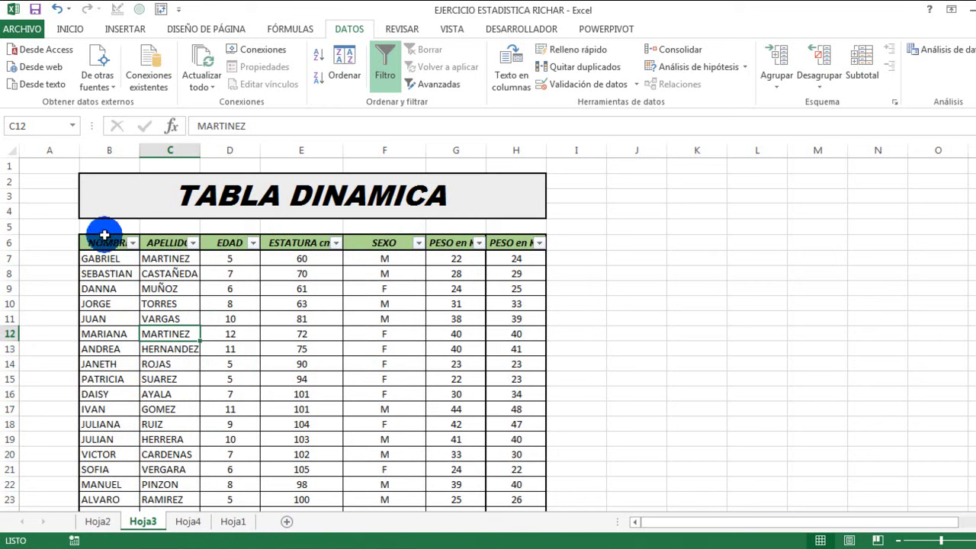
Turn off filtering for the table's header row.
drag(109, 242, 247, 239)
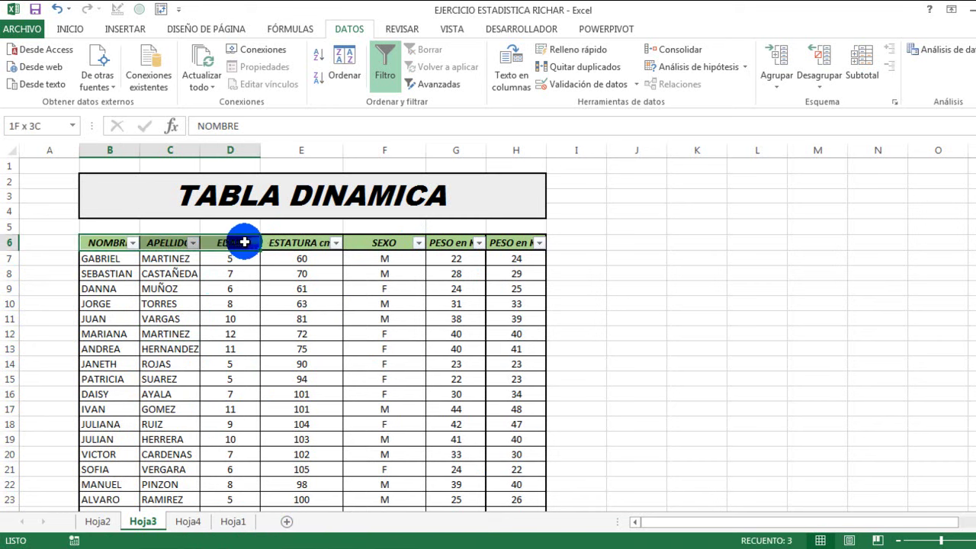
click(467, 392)
click(385, 59)
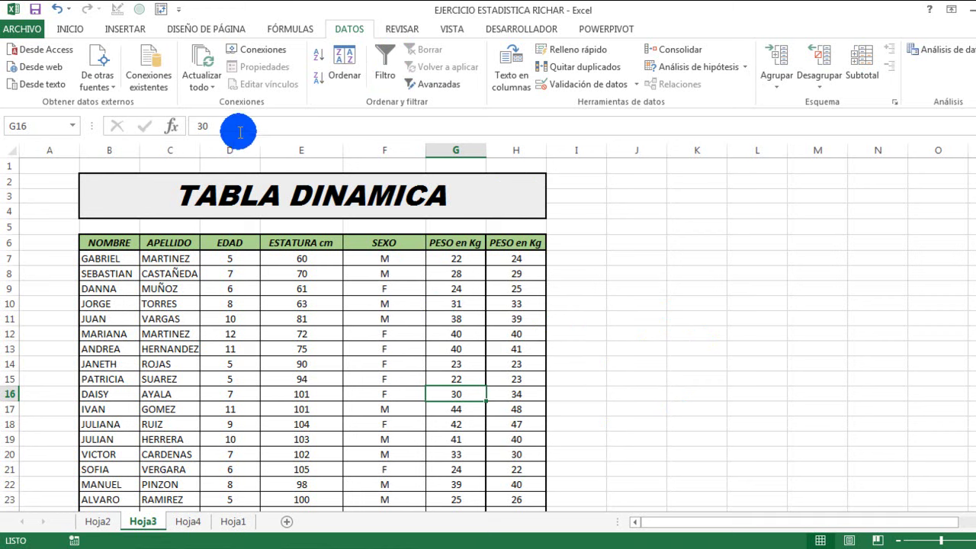
Select the whole data table B6:H96 with its headers, and clear the selection again.
click(124, 31)
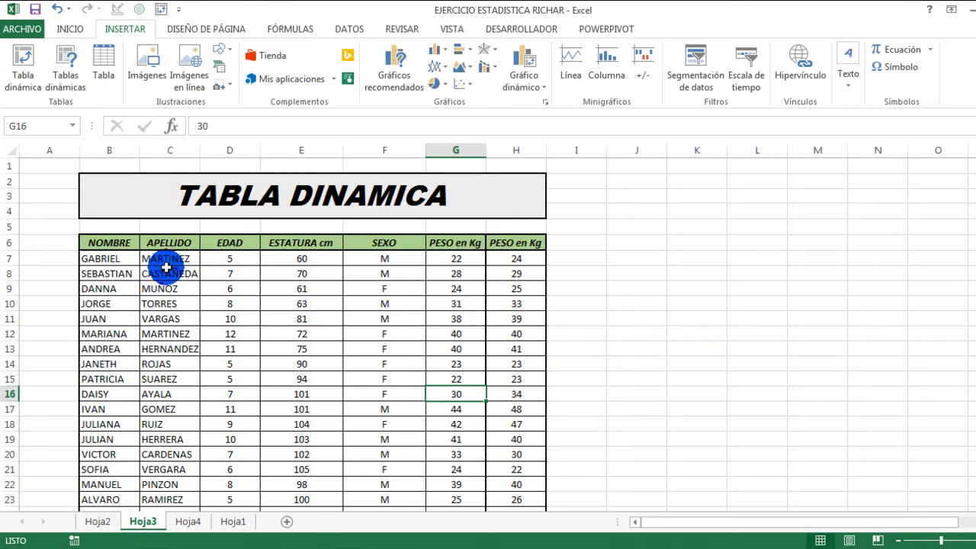
drag(123, 244, 511, 302)
key(ctrl+shift+Down)
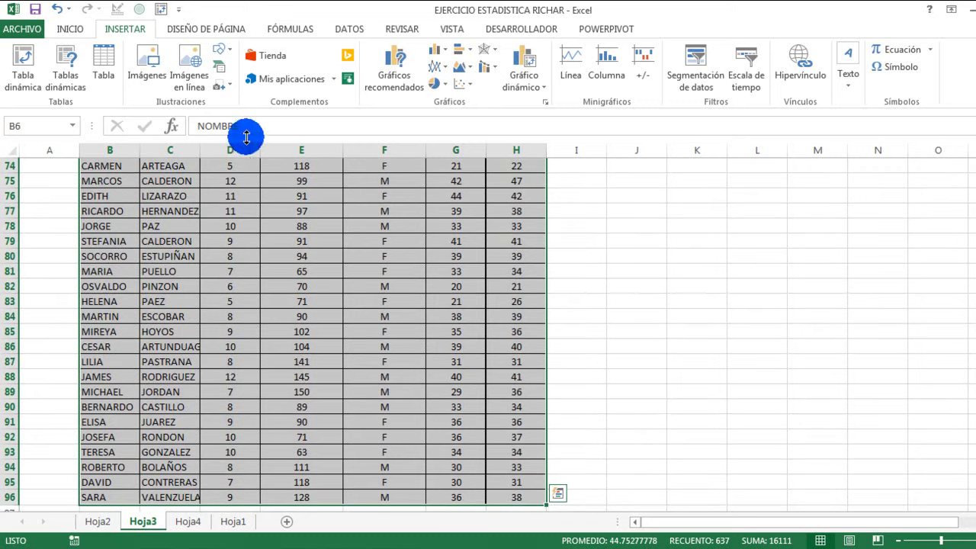
click(462, 319)
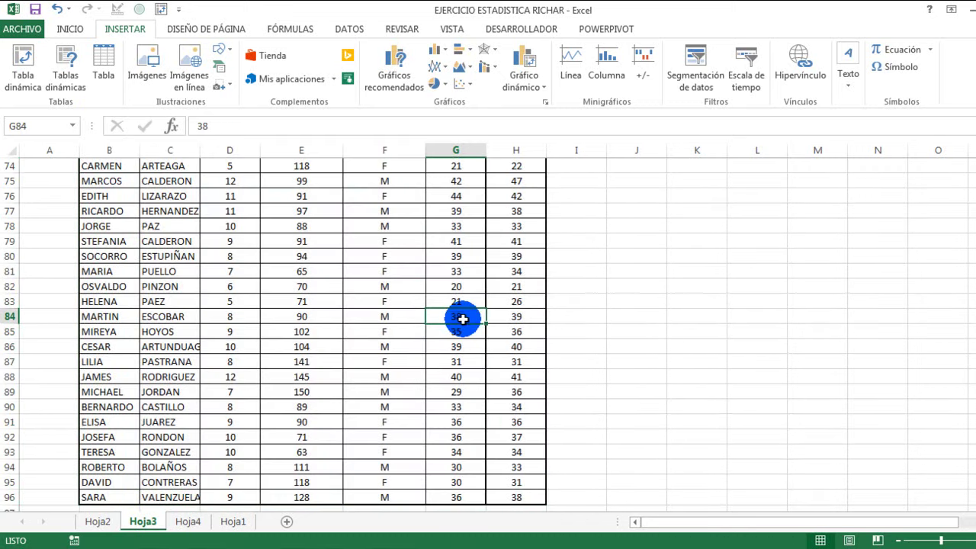
scroll(457, 282, up, 20)
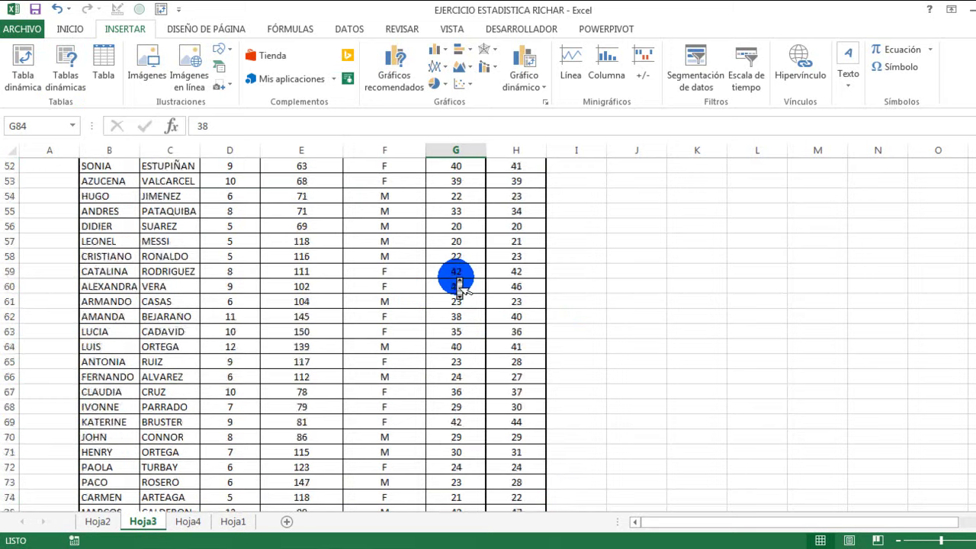
scroll(456, 277, up, 3)
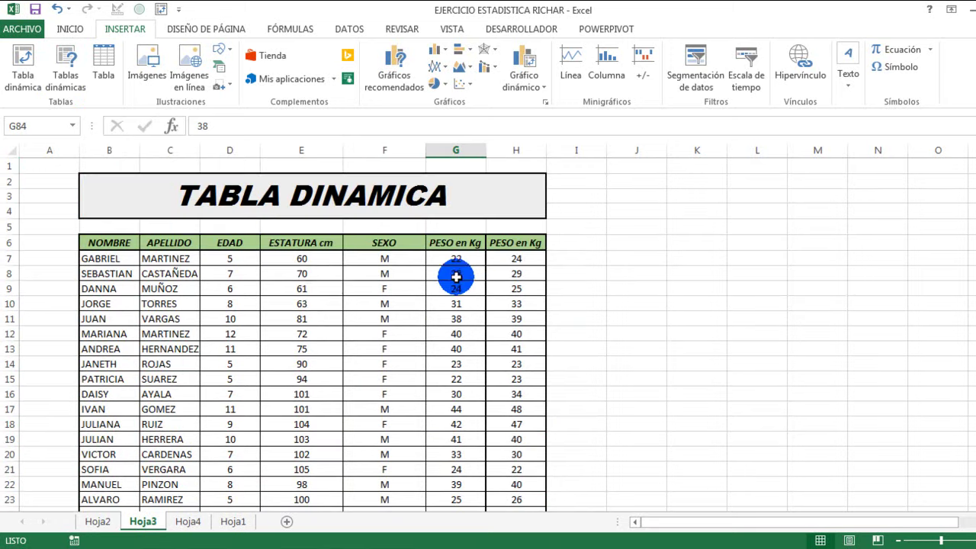
Create a pivot table on a new worksheet from the data range Hoja3!$B$6:$H$96.
click(134, 298)
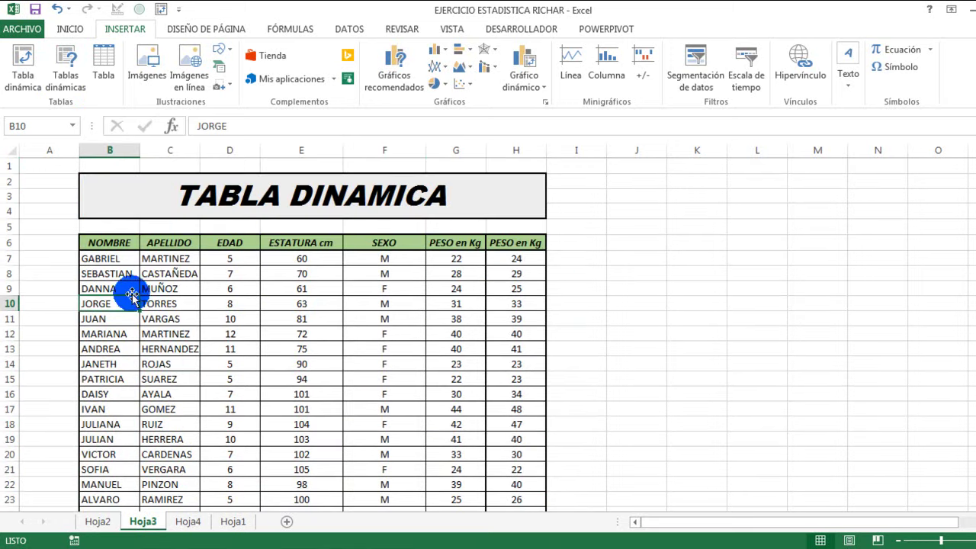
click(17, 75)
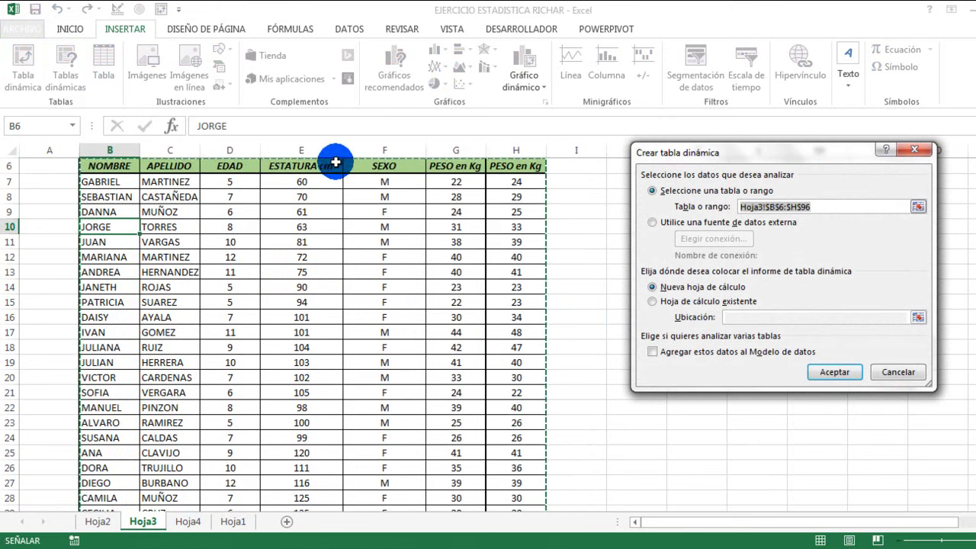
scroll(404, 334, down, 20)
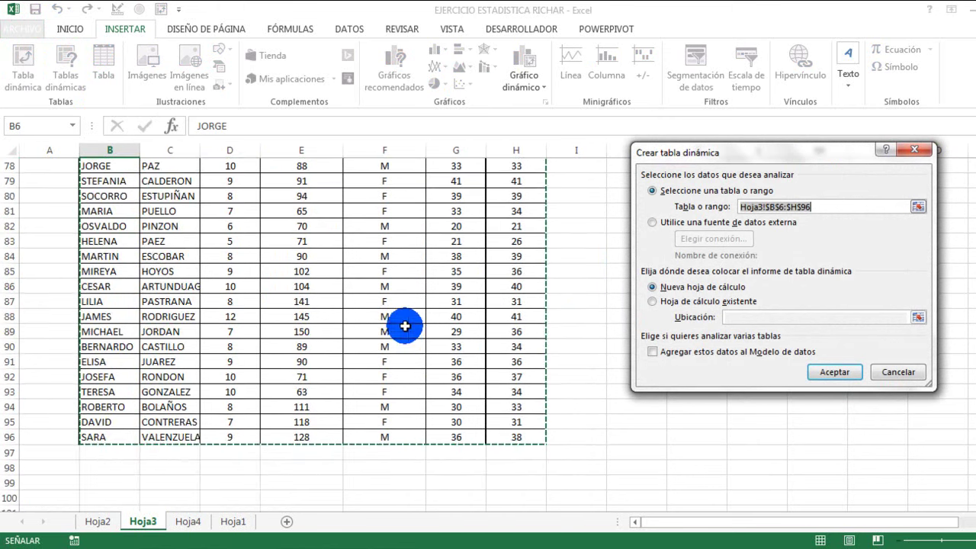
scroll(442, 389, up, 10)
scroll(446, 398, up, 16)
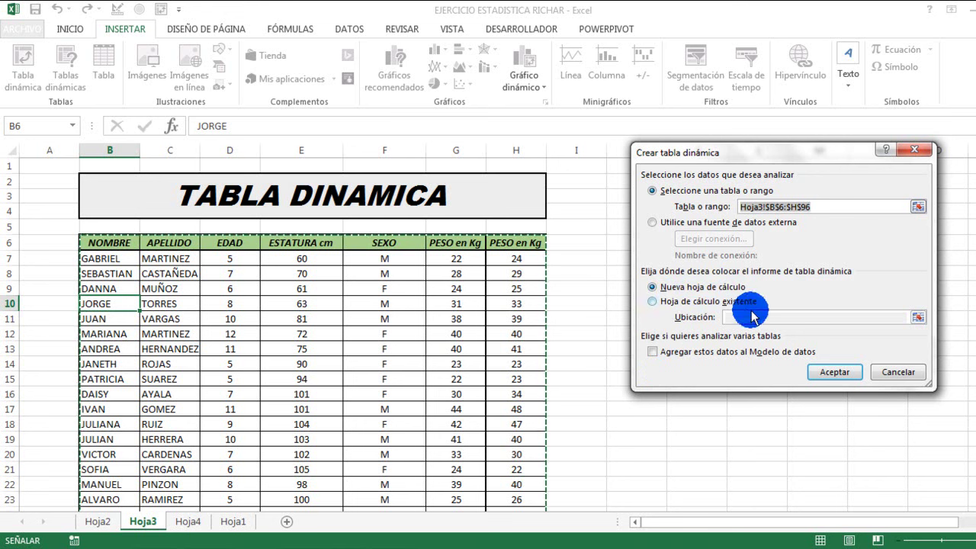
click(833, 373)
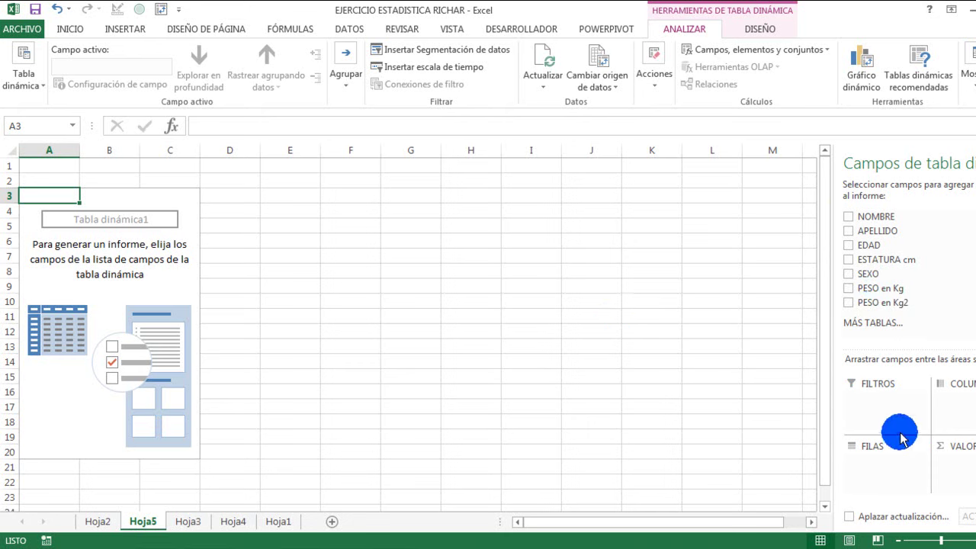
Add NOMBRE as the pivot table's row field and PESO en Kg, PESO en Kg2, EDAD and ESTATURA cm as summed values.
click(848, 218)
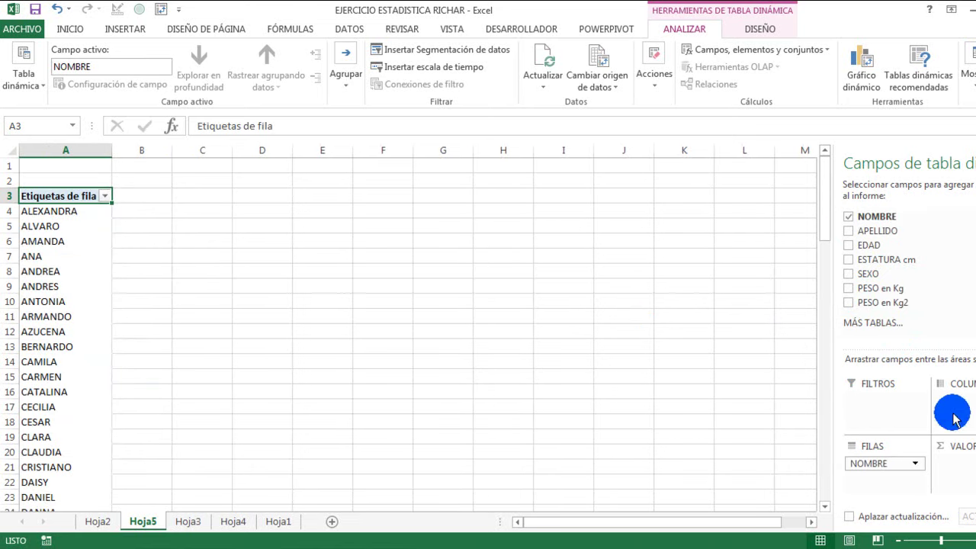
click(848, 288)
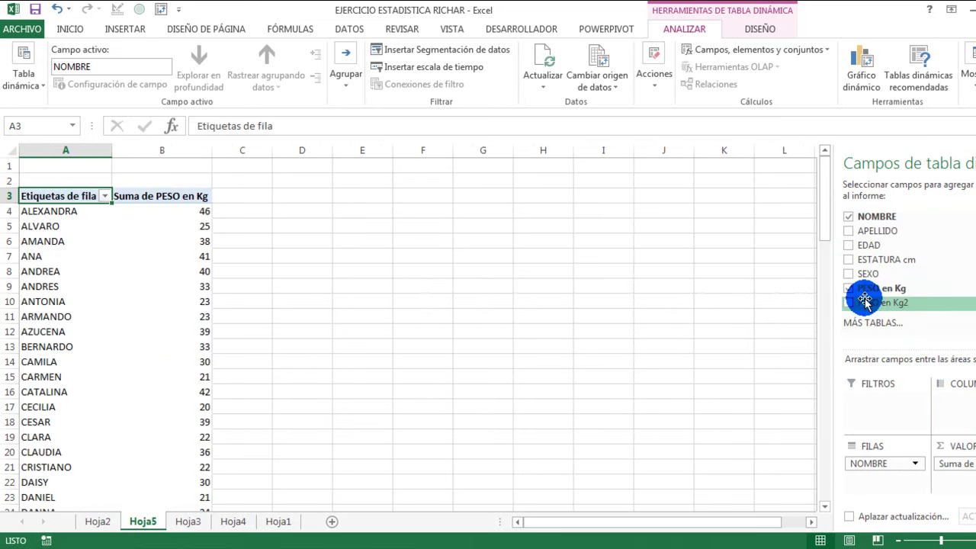
click(848, 302)
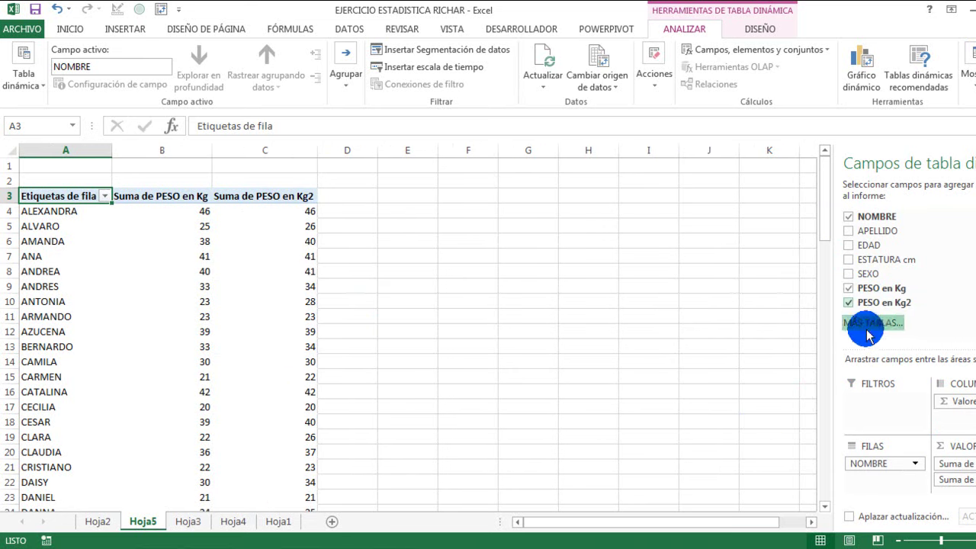
click(850, 277)
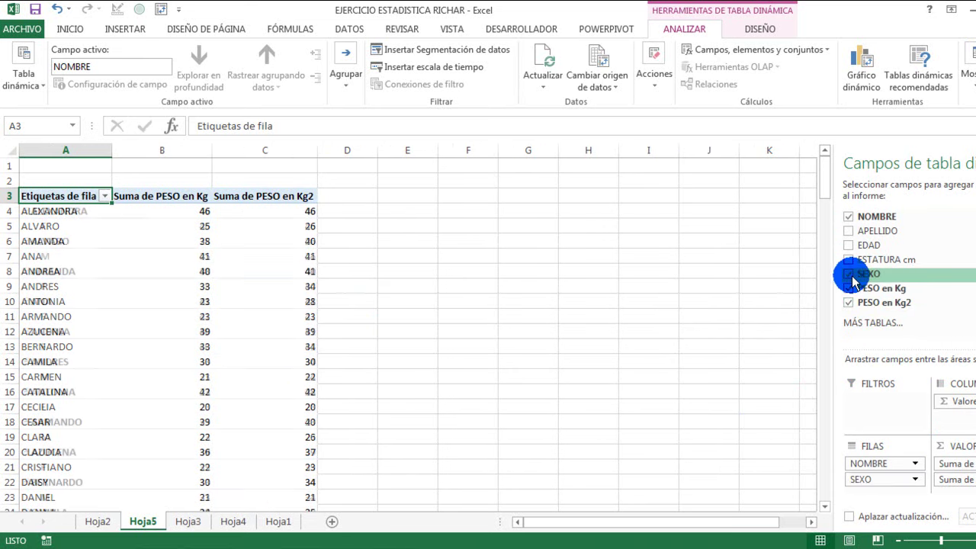
click(851, 276)
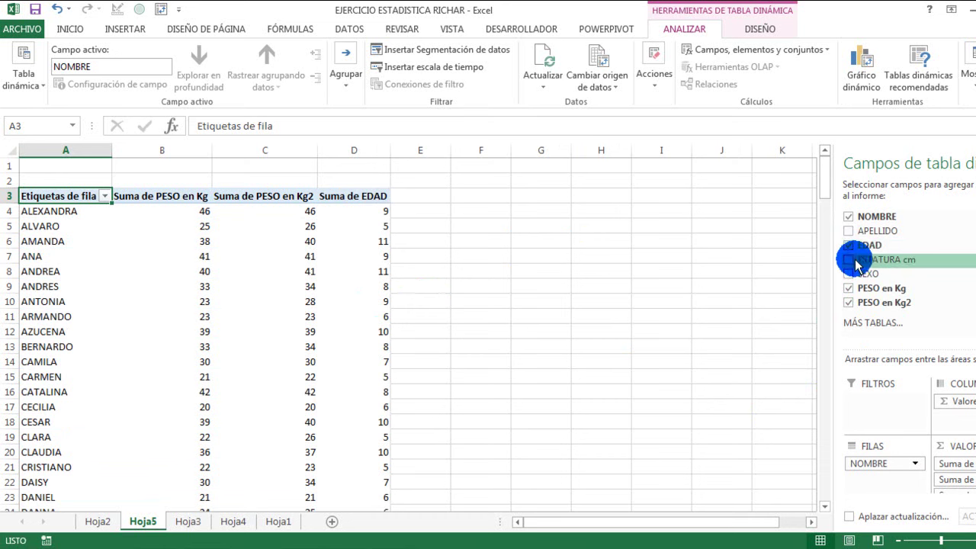
click(854, 262)
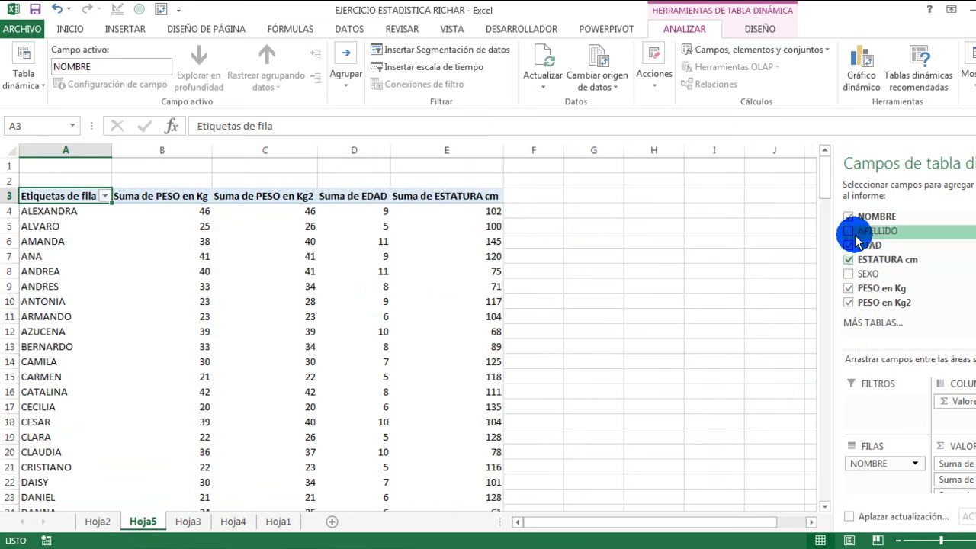
click(851, 232)
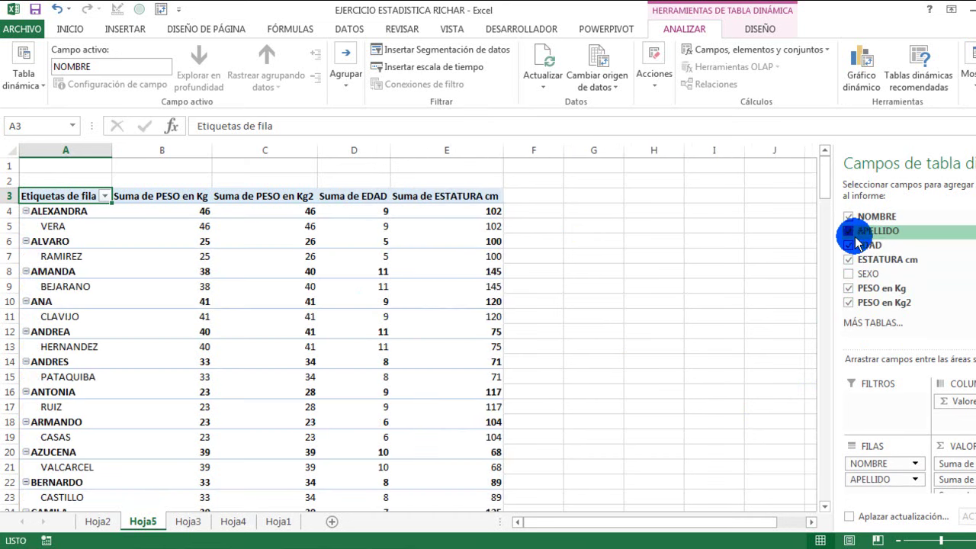
click(850, 233)
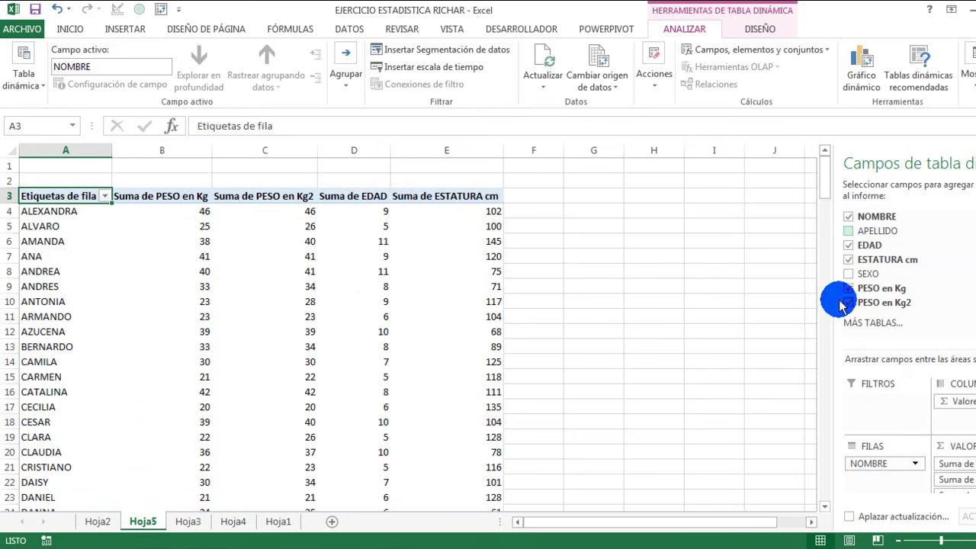
Add the SEXO field to the pivot table and place it in the report filters.
mouse_move(851, 279)
mouse_down()
mouse_move(876, 338)
mouse_move(863, 395)
mouse_move(869, 285)
mouse_move(849, 270)
mouse_up()
click(849, 273)
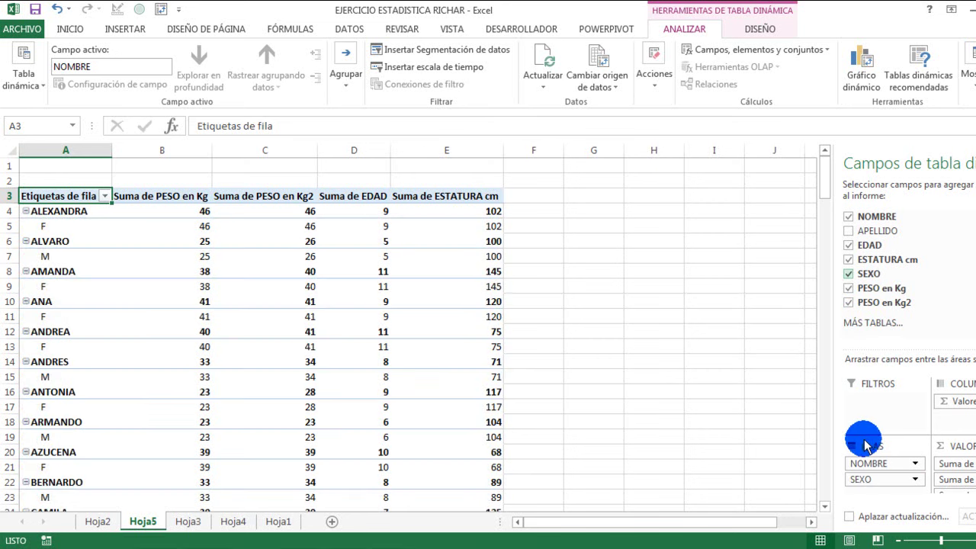
drag(864, 475, 868, 402)
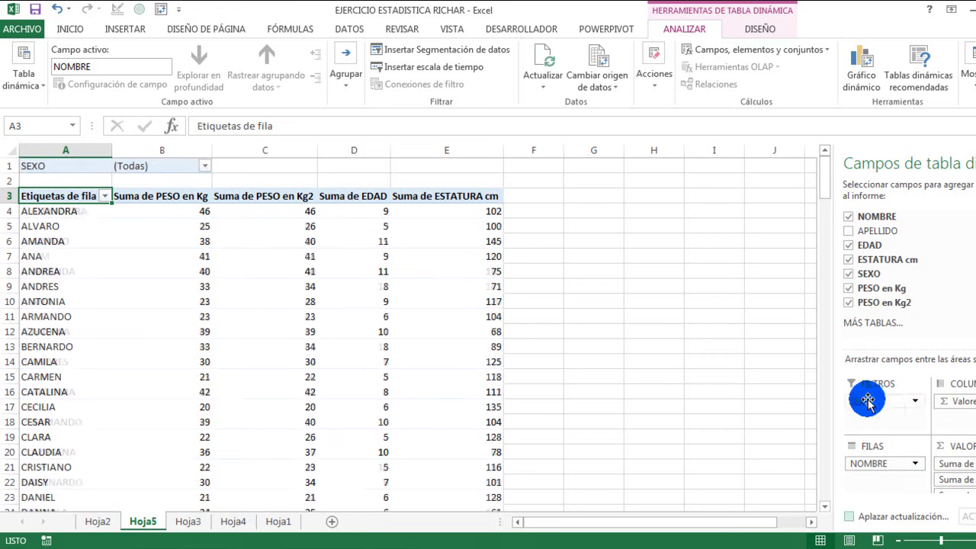
Filter the pivot table by SEXO M and look through the listed rows.
click(205, 166)
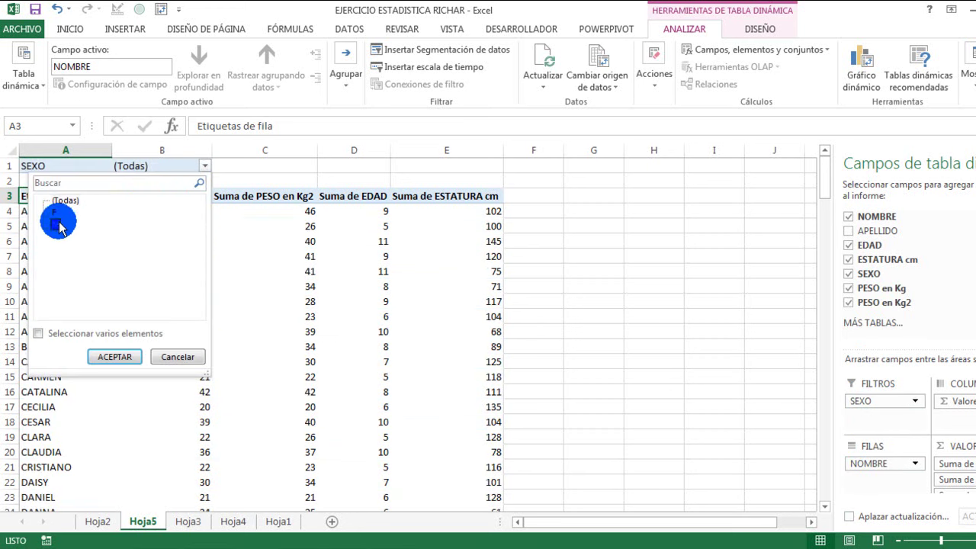
click(114, 364)
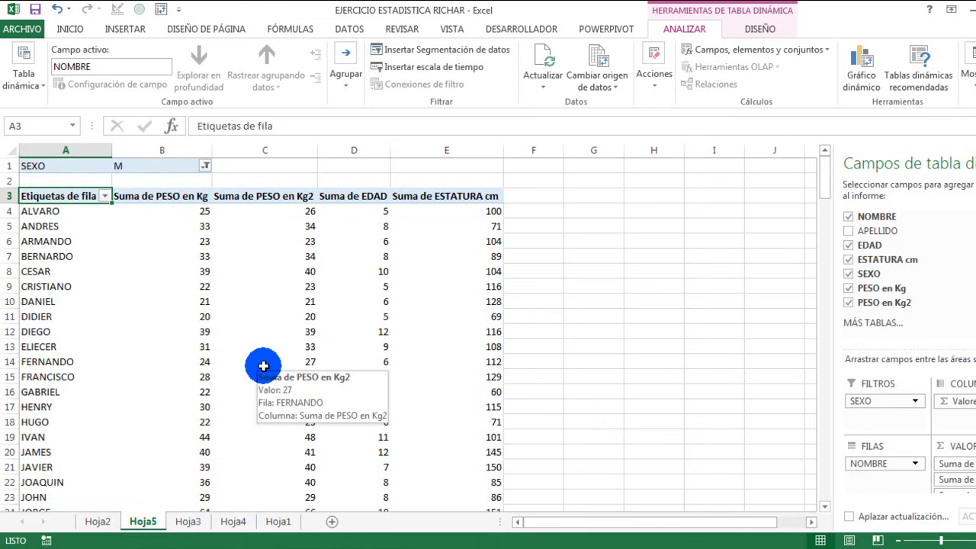
scroll(263, 367, down, 9)
scroll(266, 374, up, 3)
scroll(266, 374, up, 7)
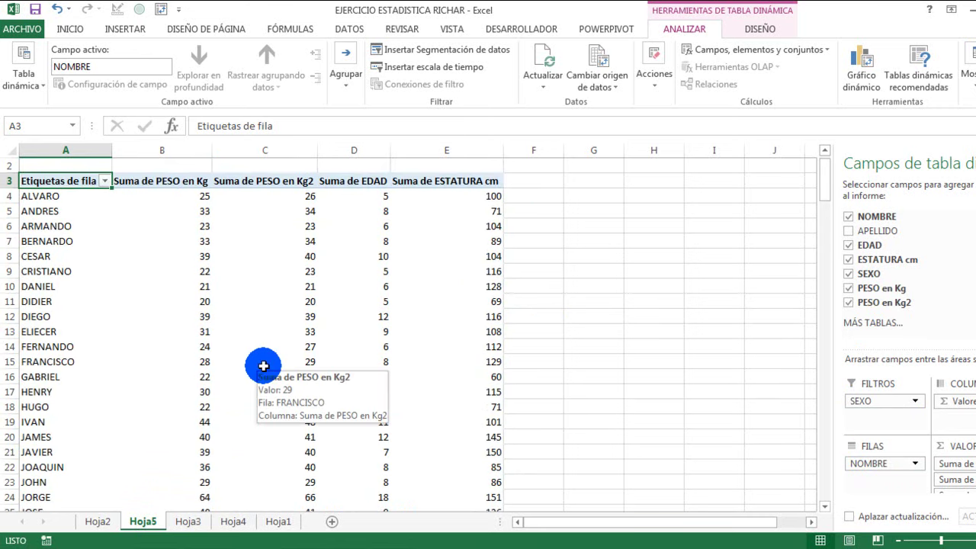
scroll(257, 335, up, 1)
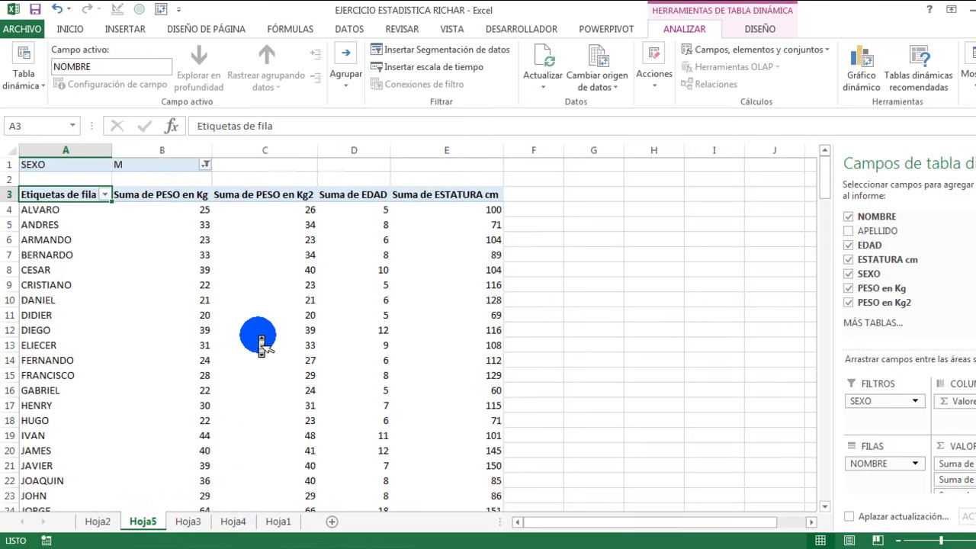
Change the pivot table's SEXO filter to F.
click(203, 166)
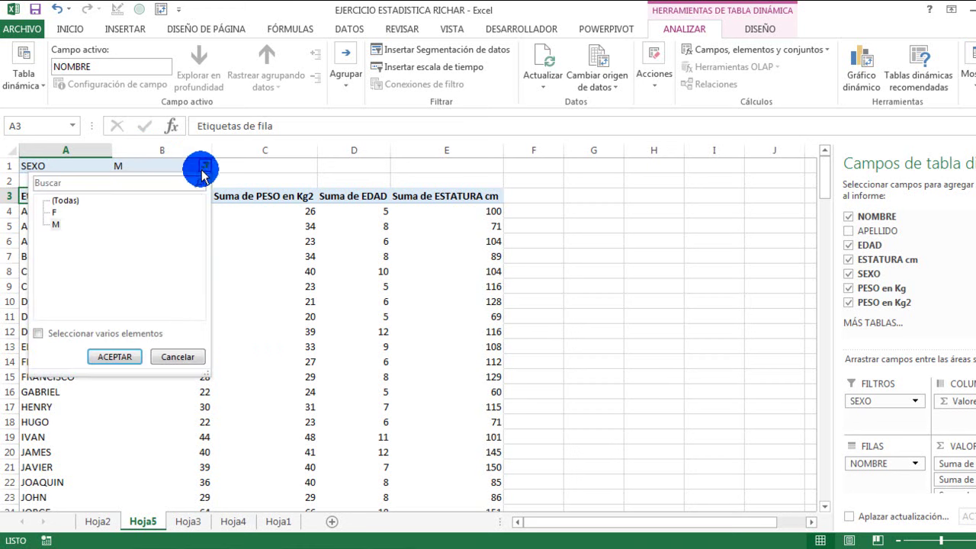
click(53, 214)
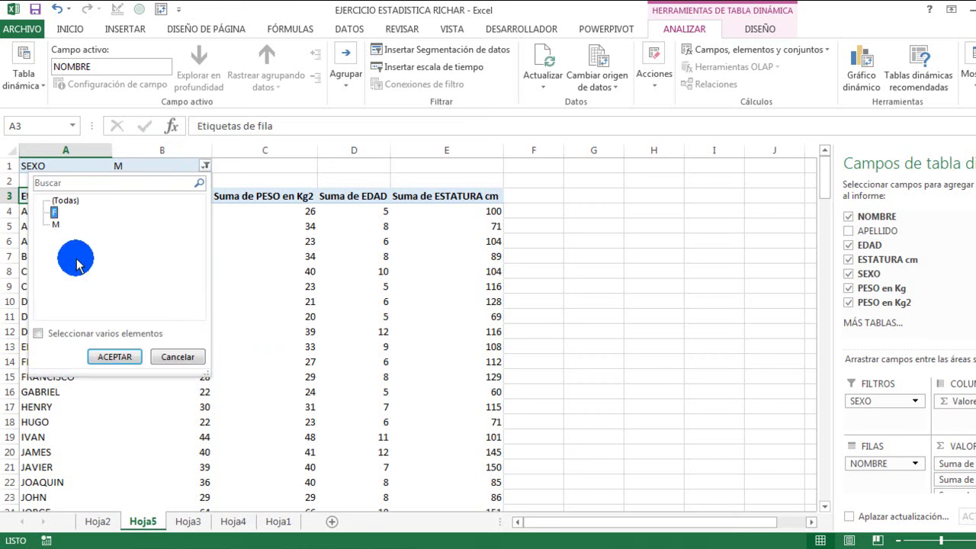
click(108, 355)
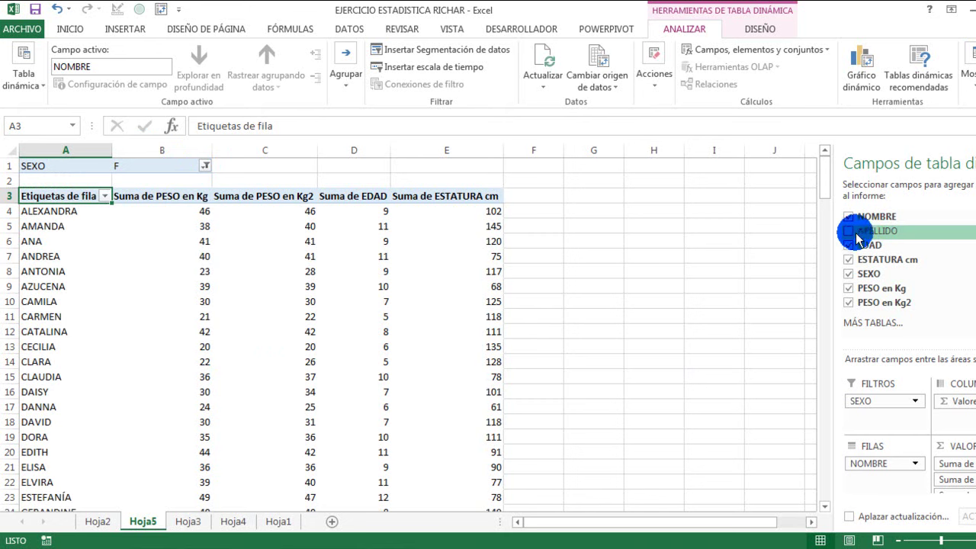
Use APELLIDO as the row field with NOMBRE as a report filter, and filter NOMBRE to the first listed name.
drag(851, 232, 872, 431)
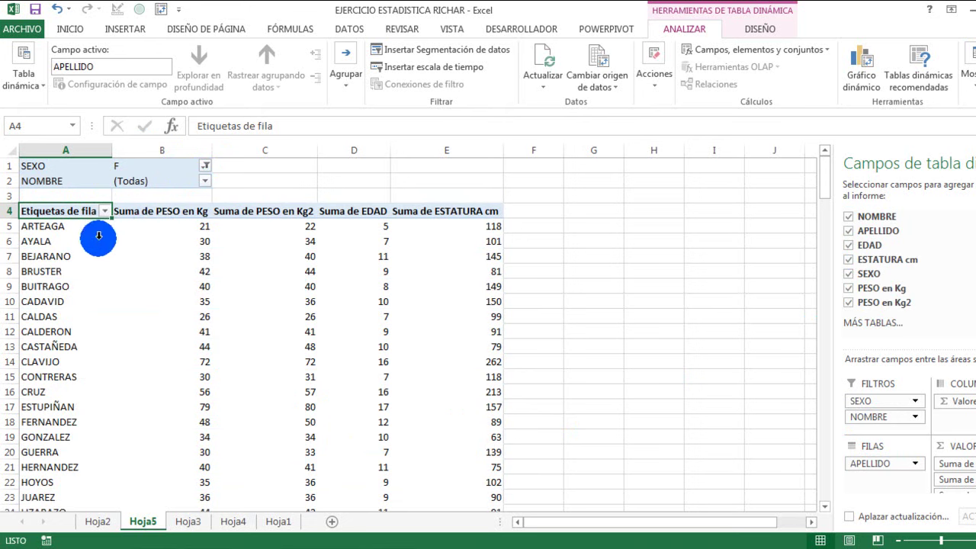
click(205, 181)
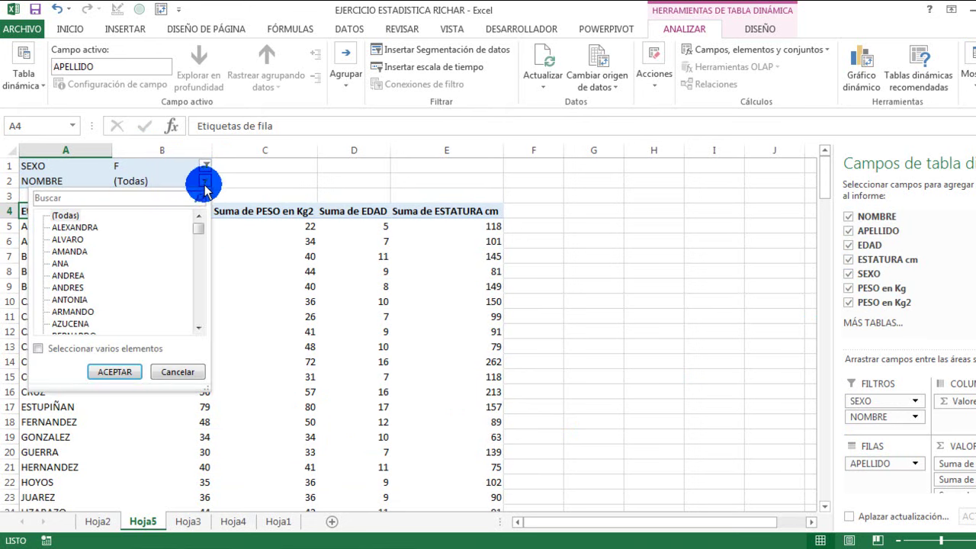
click(81, 229)
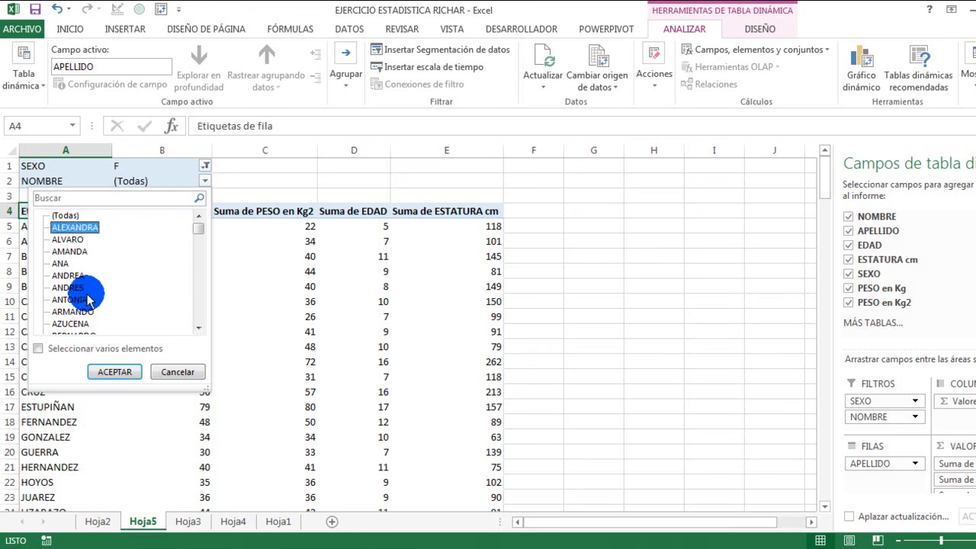
click(116, 372)
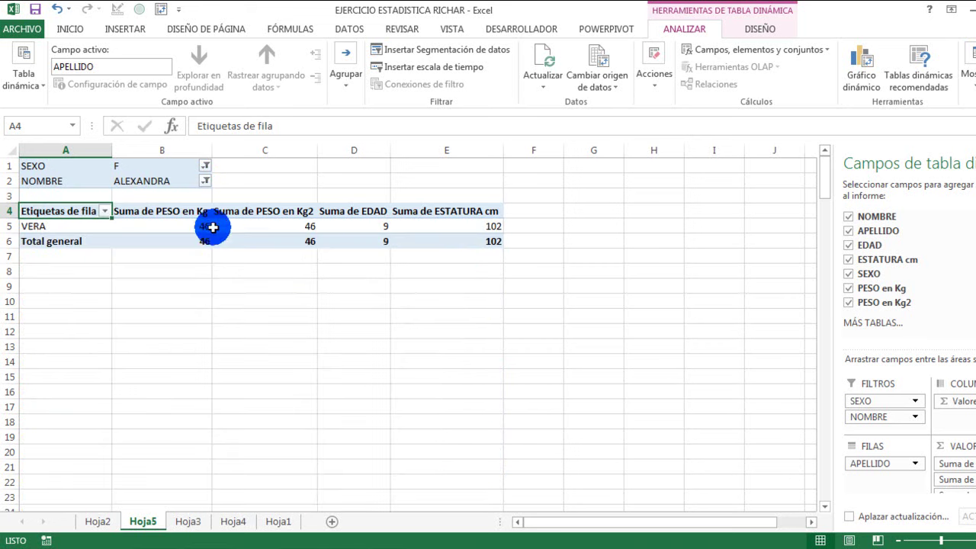
Reset the pivot table's SEXO filter to (Todas).
click(204, 169)
click(205, 169)
click(204, 169)
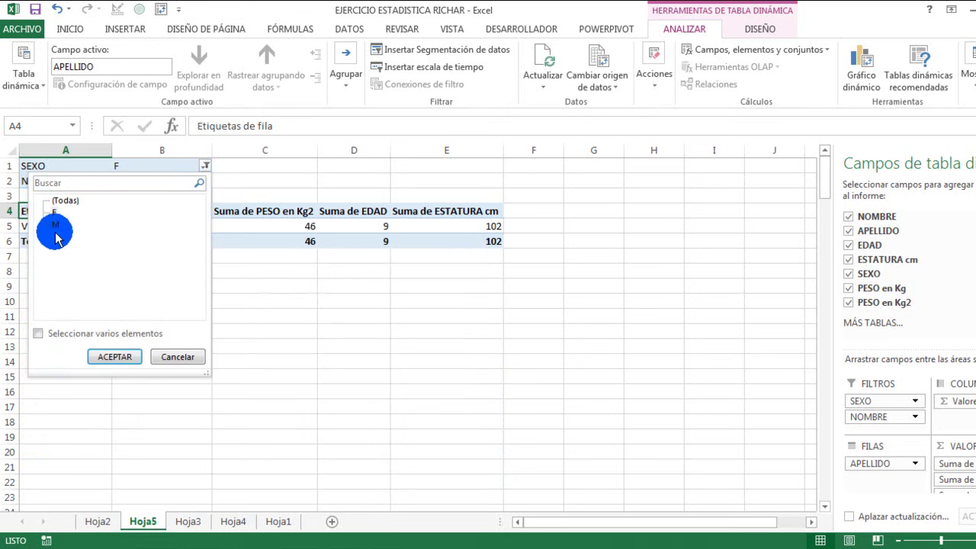
click(67, 202)
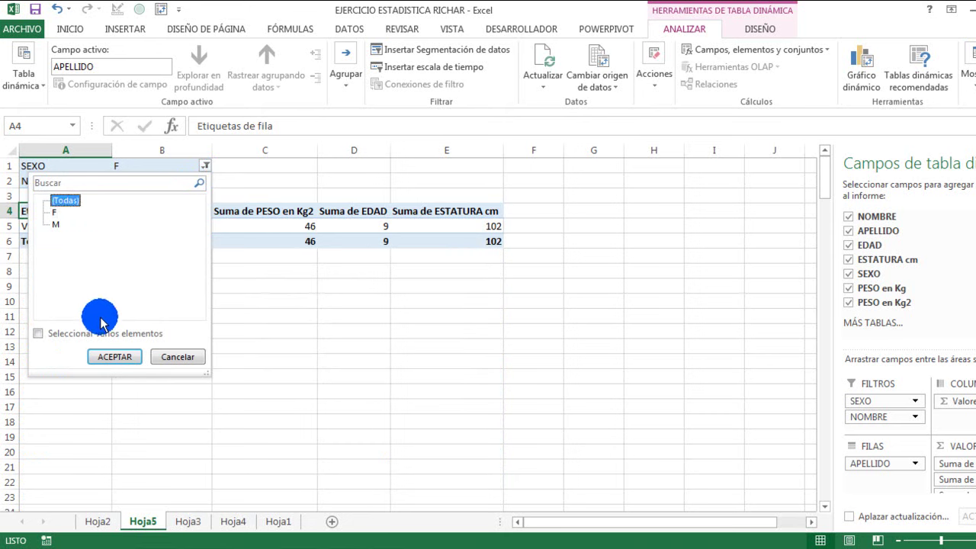
click(109, 358)
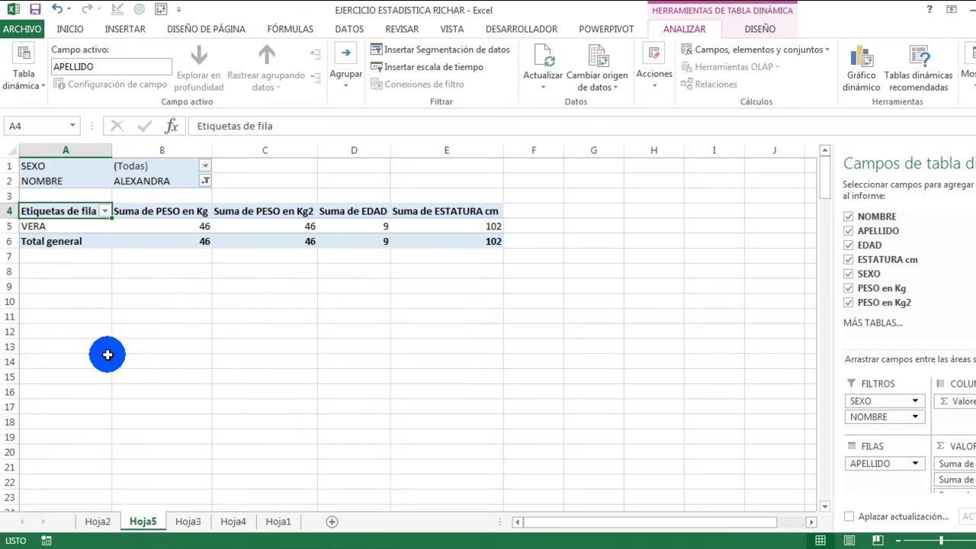
Filter NOMBRE by a different single name, and reset the NOMBRE filter to (Todas).
click(204, 181)
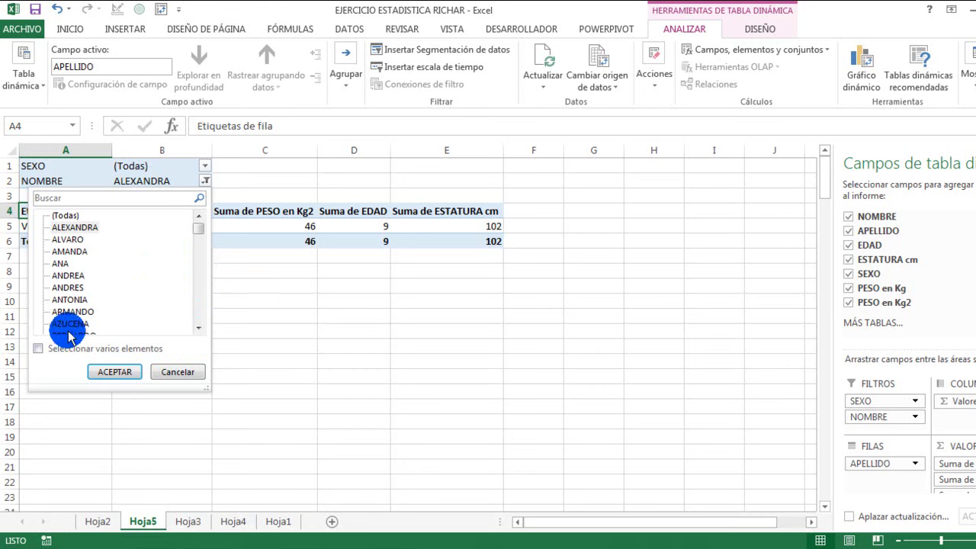
click(107, 371)
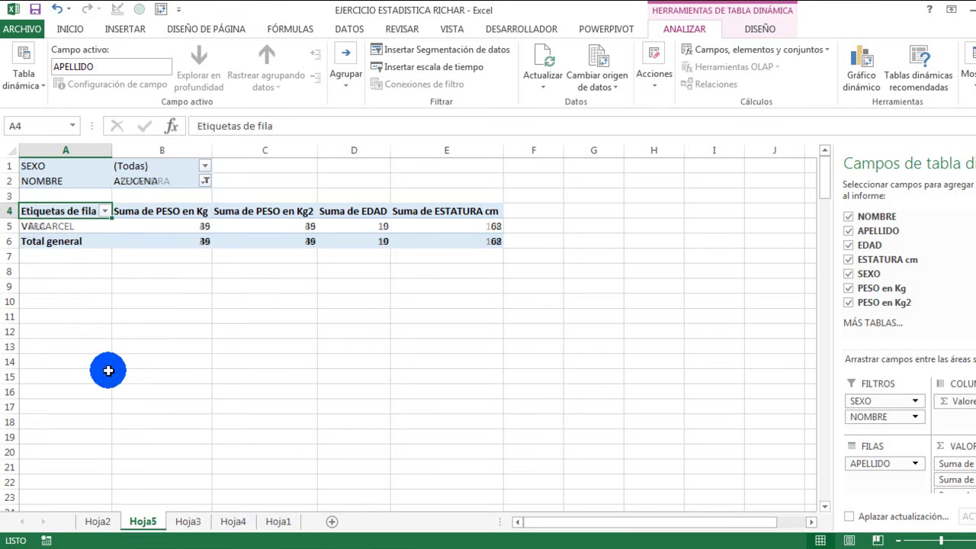
click(204, 181)
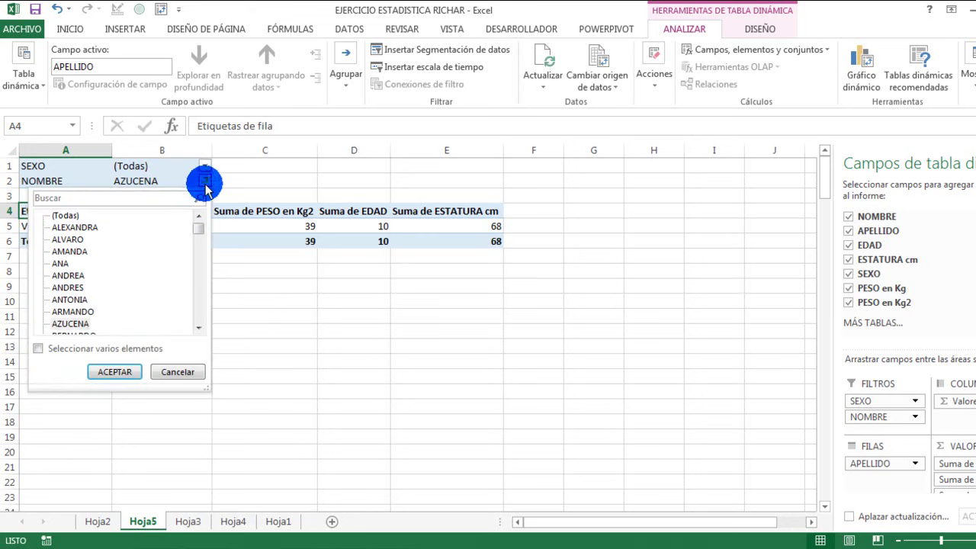
click(65, 216)
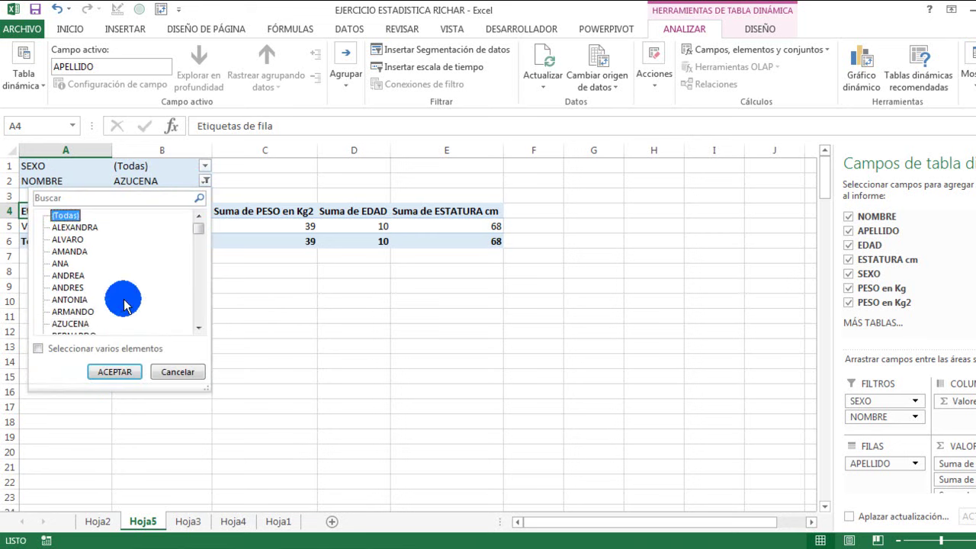
click(115, 372)
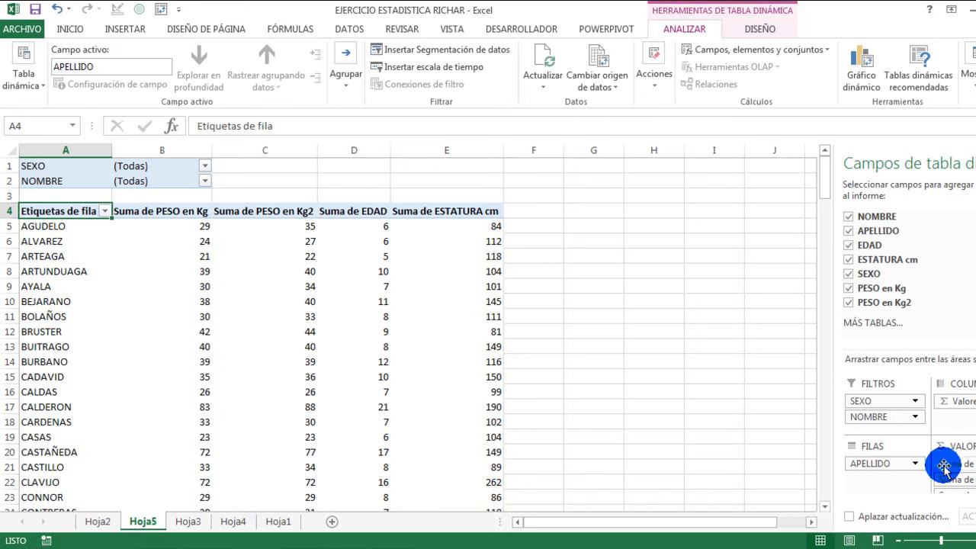
Look through the summed fields in the pivot table's values area.
drag(957, 478, 974, 478)
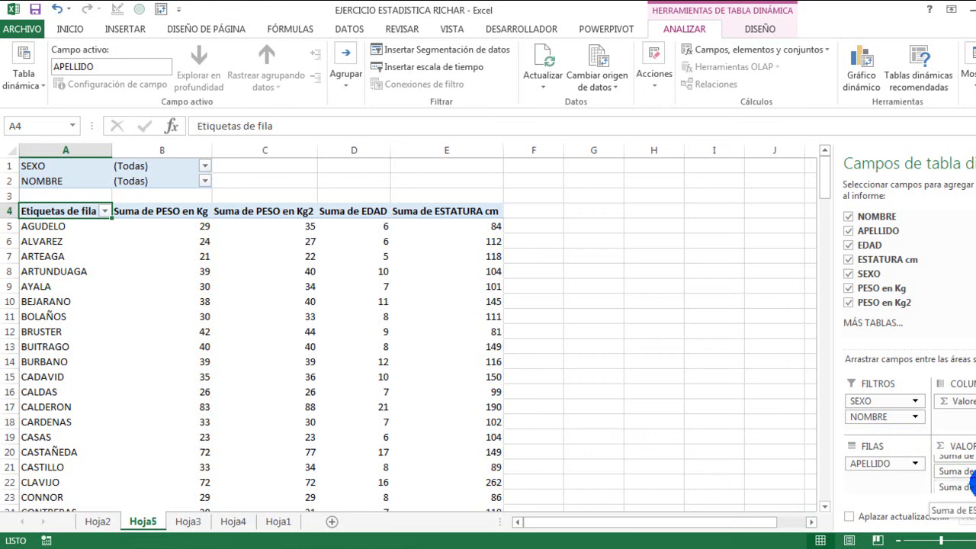
Remove PESO en Kg and PESO en Kg2 from the pivot table's summed values.
drag(973, 476, 973, 476)
drag(924, 540, 854, 288)
click(850, 303)
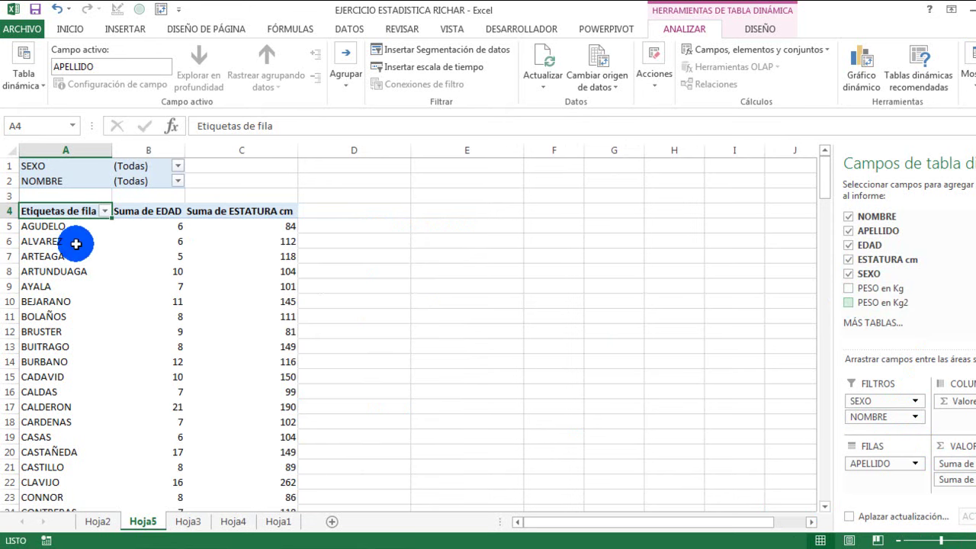
Filter the pivot table's NOMBRE report filter to the last listed name.
mouse_move(157, 233)
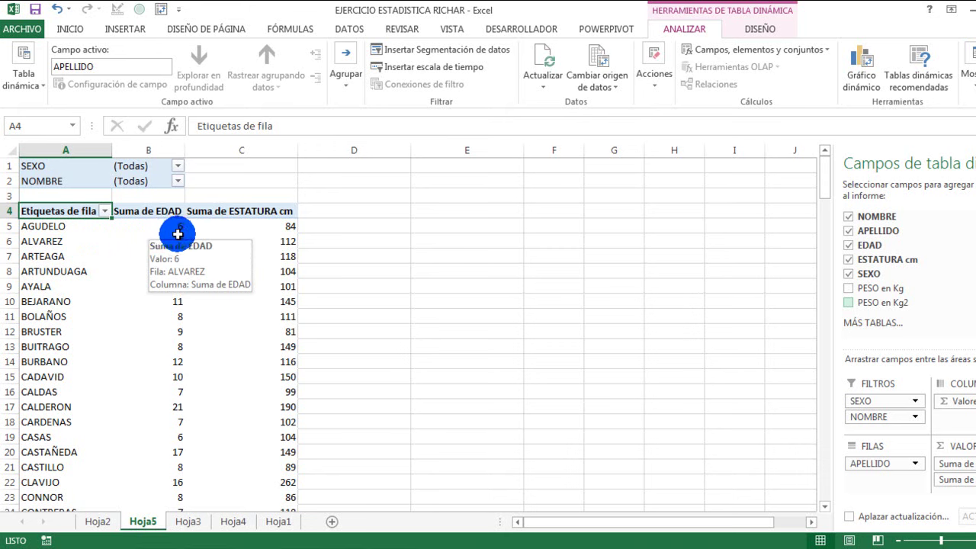
click(177, 181)
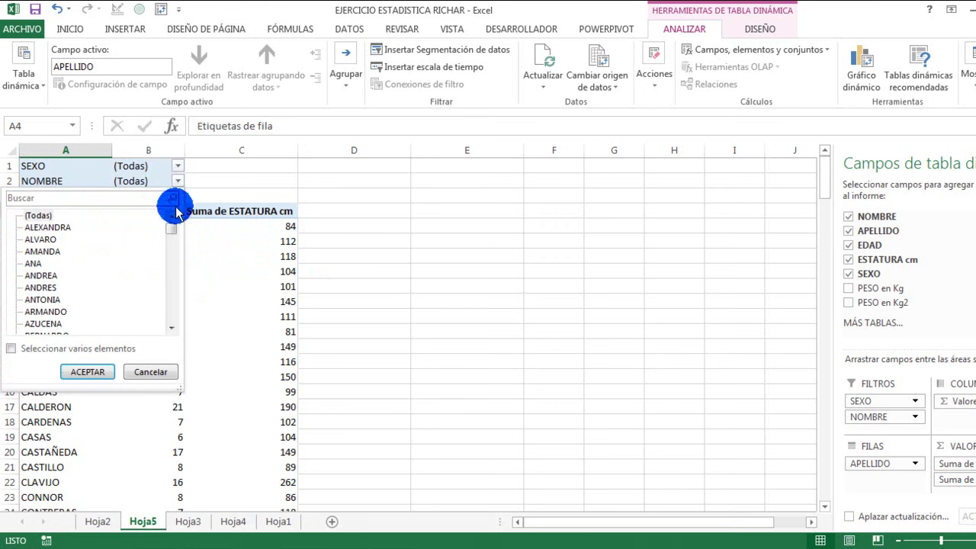
scroll(164, 252, down, 12)
scroll(162, 299, down, 7)
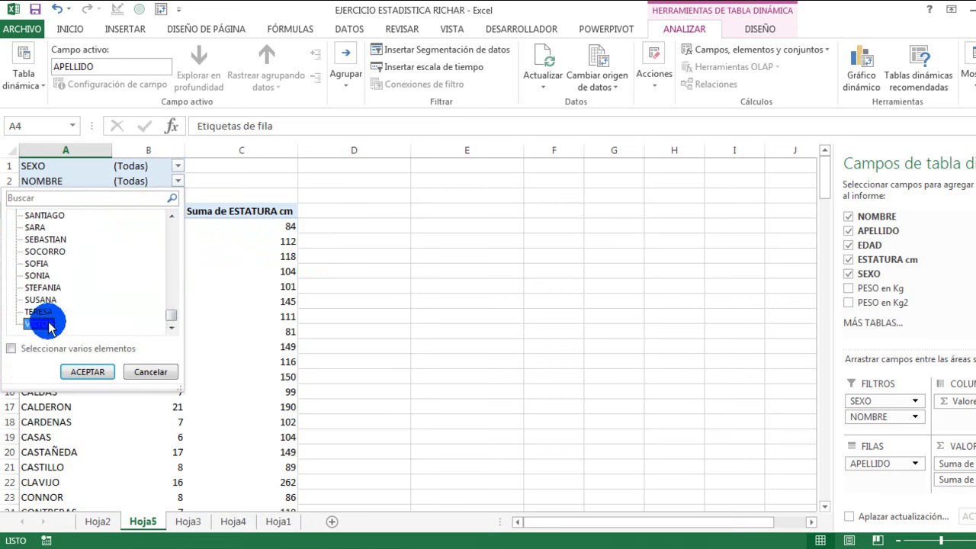
click(87, 372)
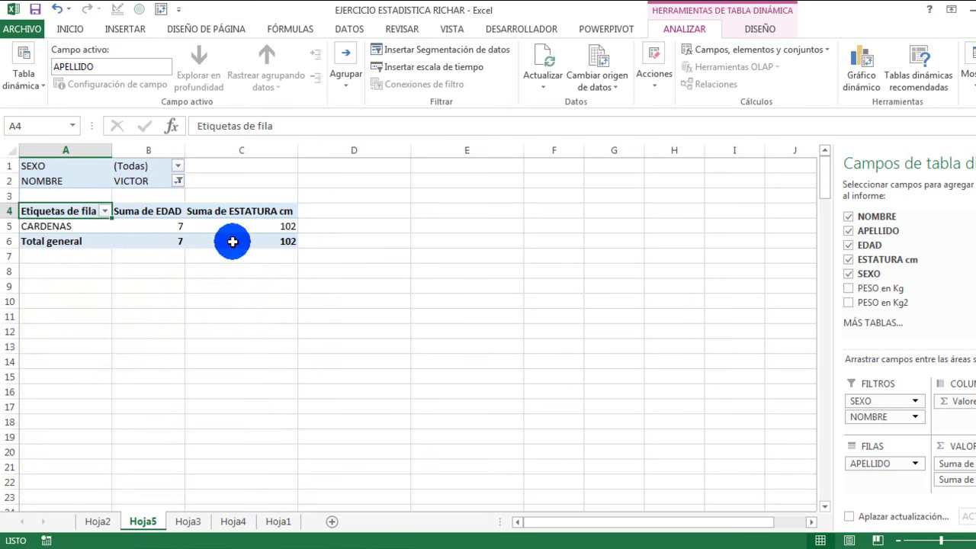
Filter the APELLIDO row labels to a single surname found by searching, while keeping the NOMBRE filter.
click(104, 211)
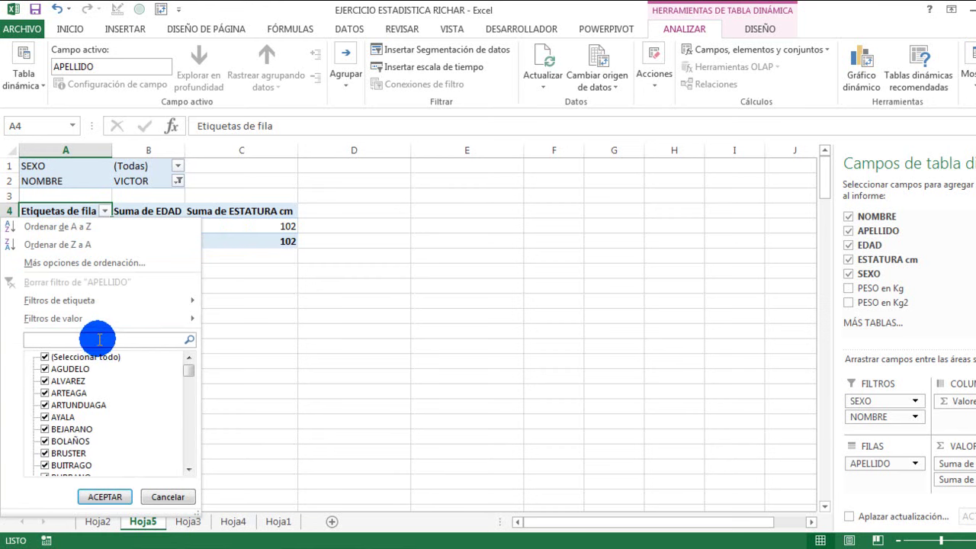
text(MUÑOZ)
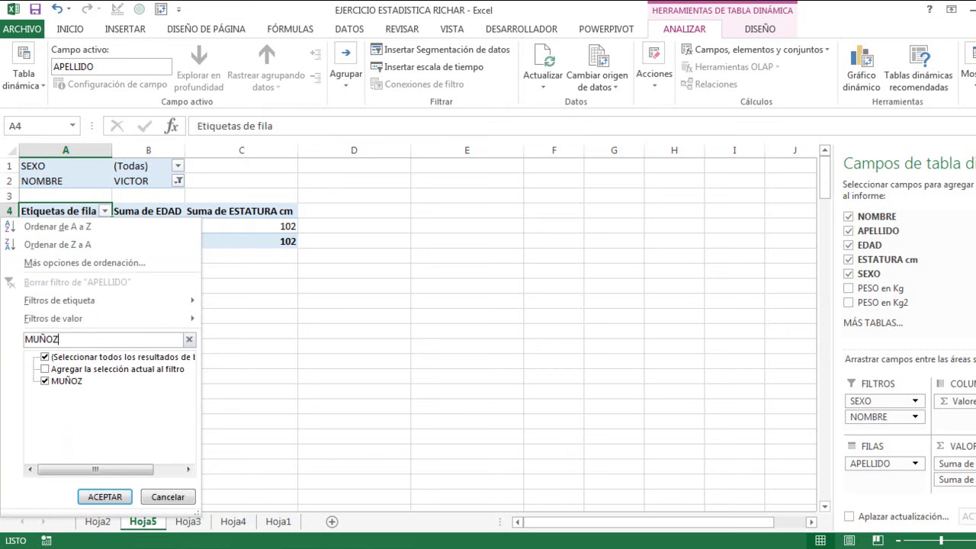
click(98, 337)
click(113, 499)
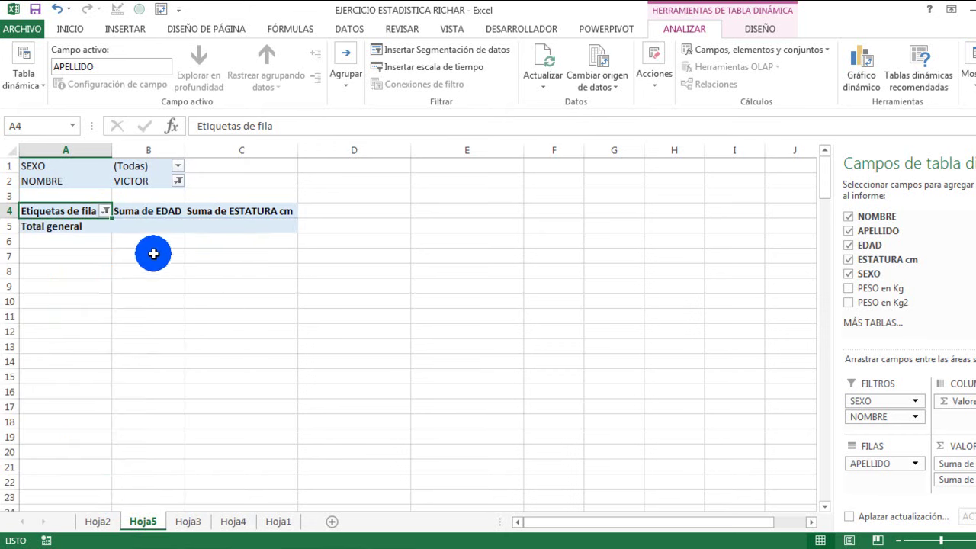
Filter the row labels by a different single surname, and reselect all surnames in the APELLIDO filter.
click(105, 213)
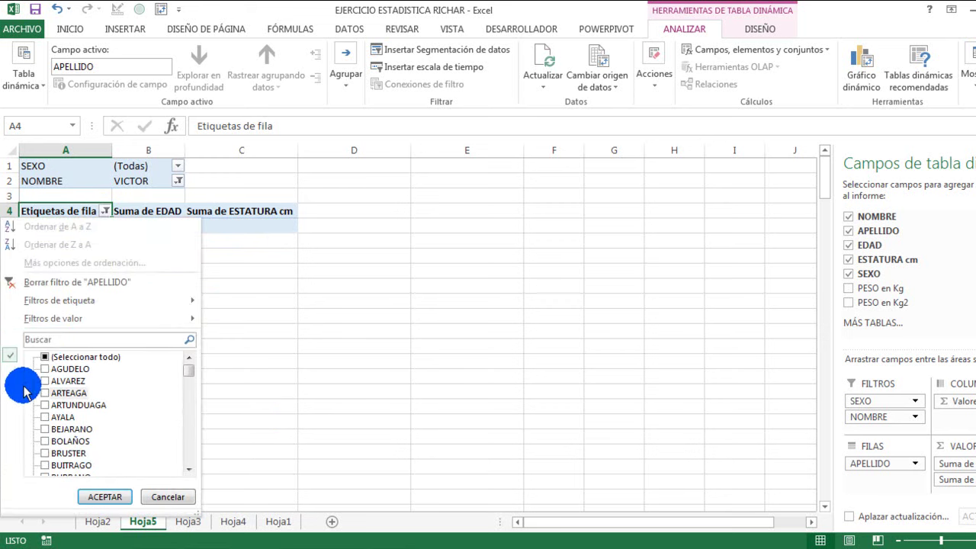
click(100, 496)
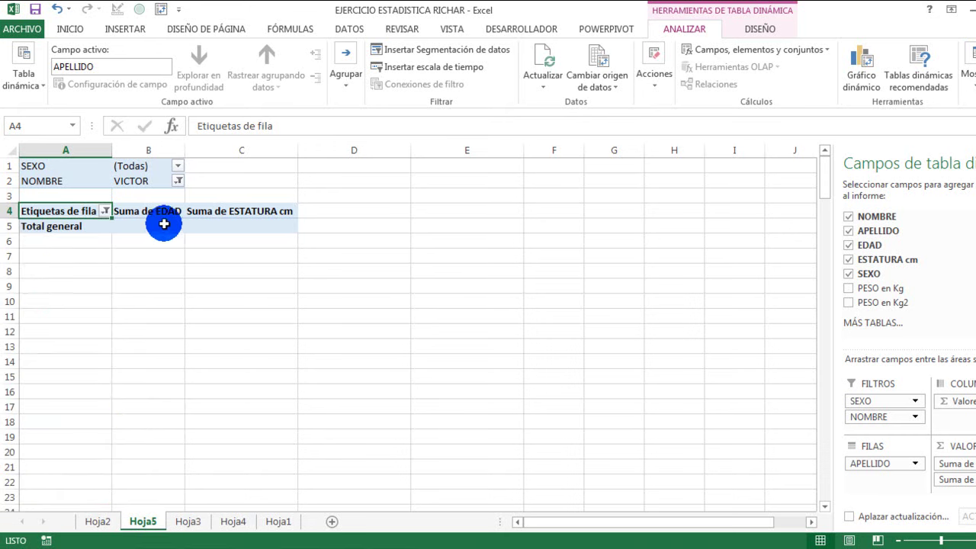
click(106, 211)
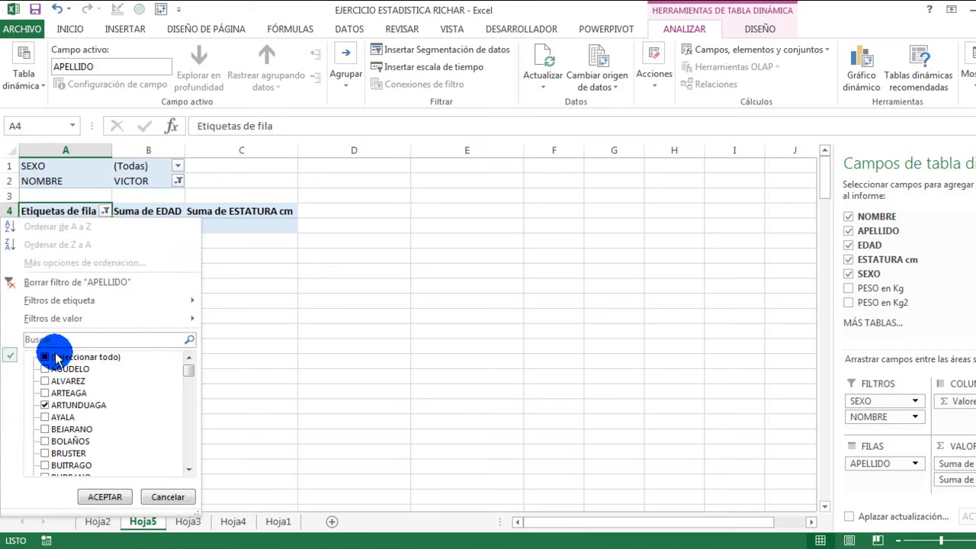
click(56, 359)
click(47, 359)
click(90, 494)
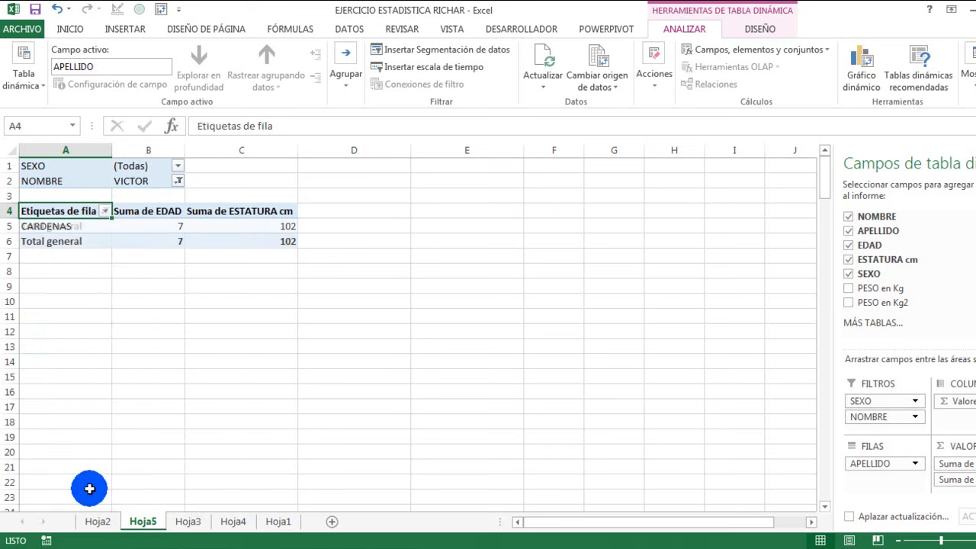
Reset the pivot table's NOMBRE report filter to (Todas).
click(177, 180)
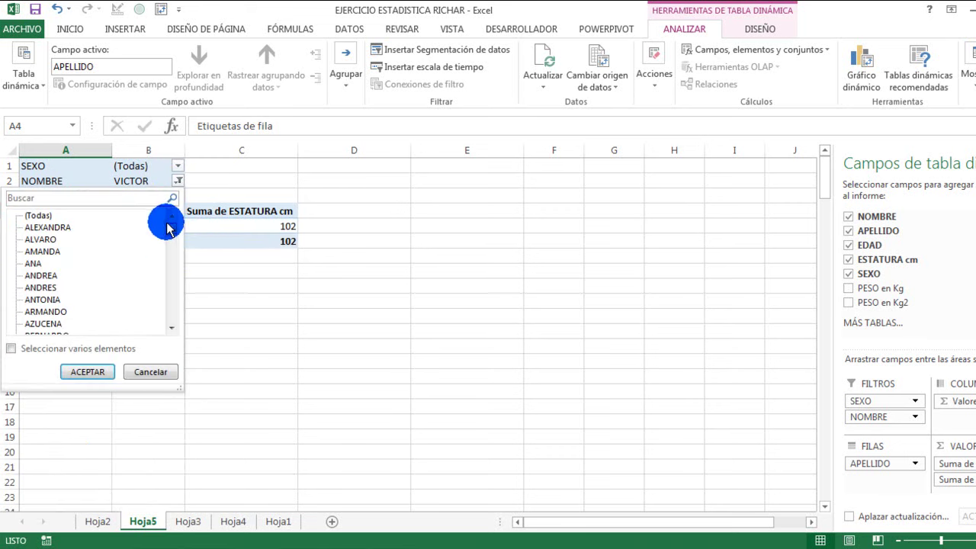
click(38, 215)
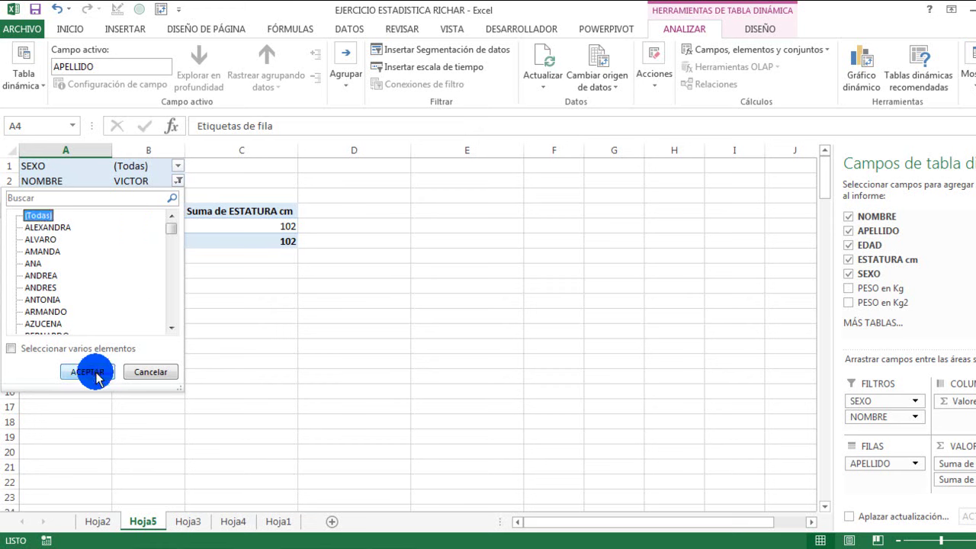
click(88, 372)
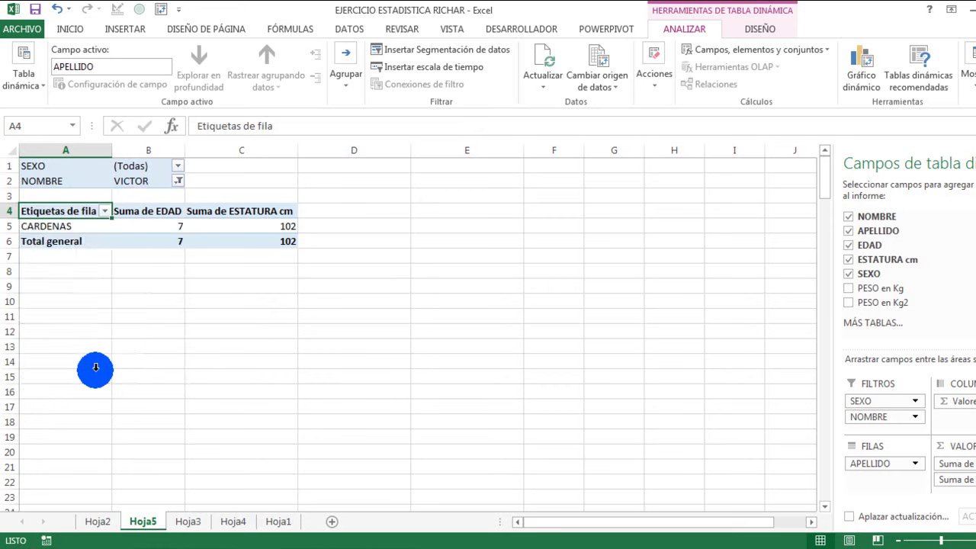
Search the APELLIDO row filter for one surname and show only that surname across all names.
click(105, 211)
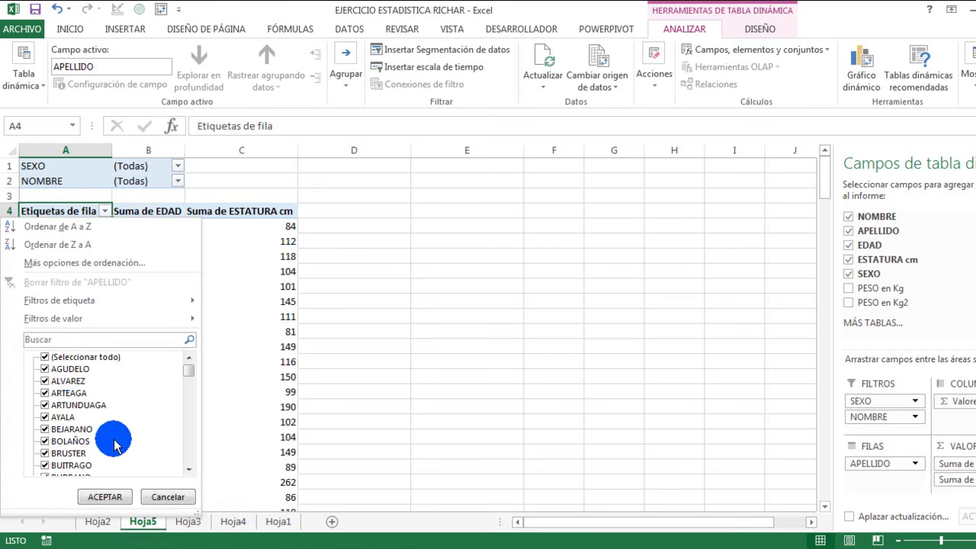
drag(188, 367, 191, 418)
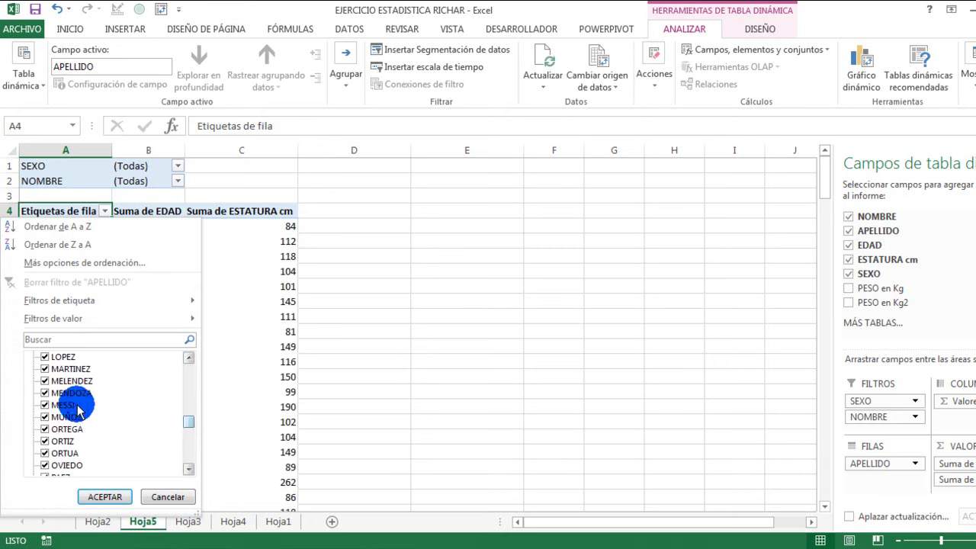
click(112, 333)
text(MUÑOZ)
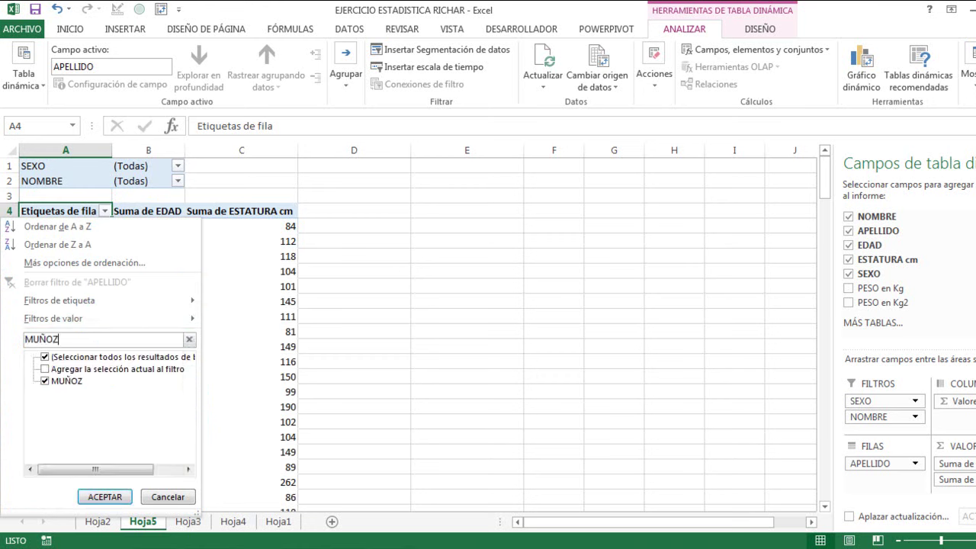
click(104, 496)
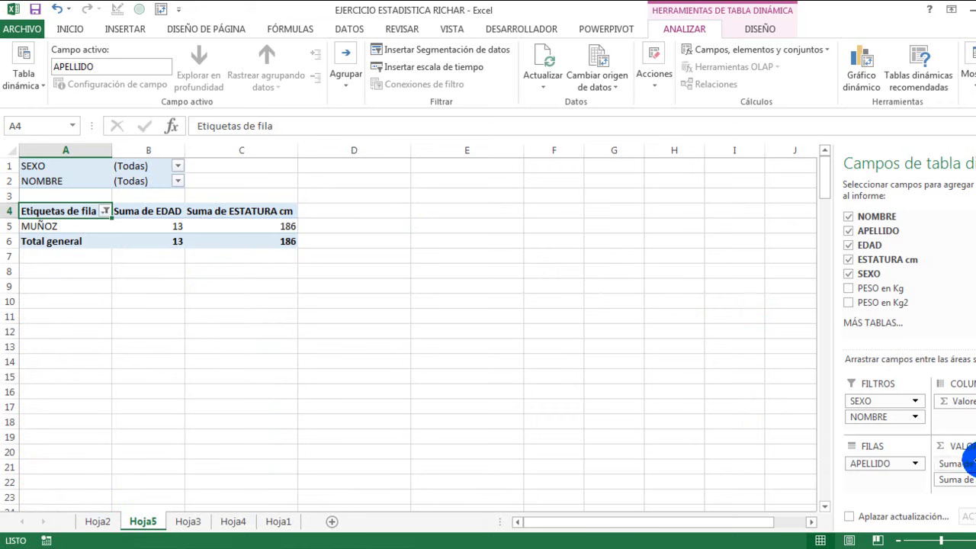
Add PESO en Kg2 to the pivot table's summed values, and reselect all surnames in the APELLIDO row filter.
click(849, 303)
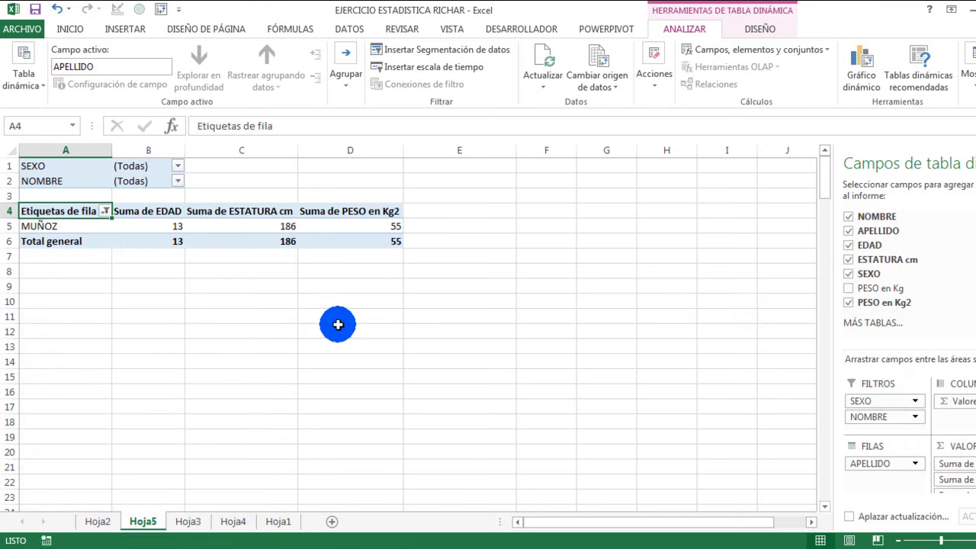
click(106, 212)
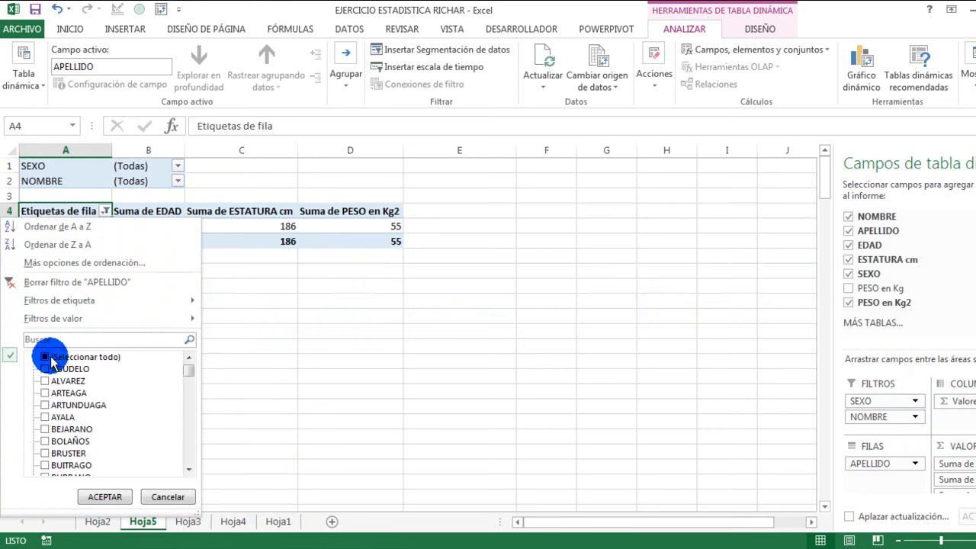
click(49, 357)
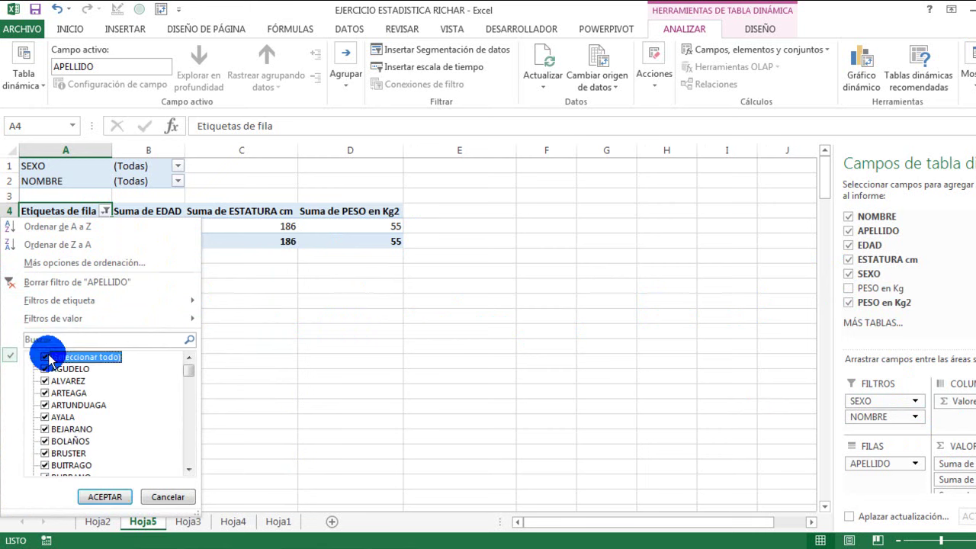
click(103, 497)
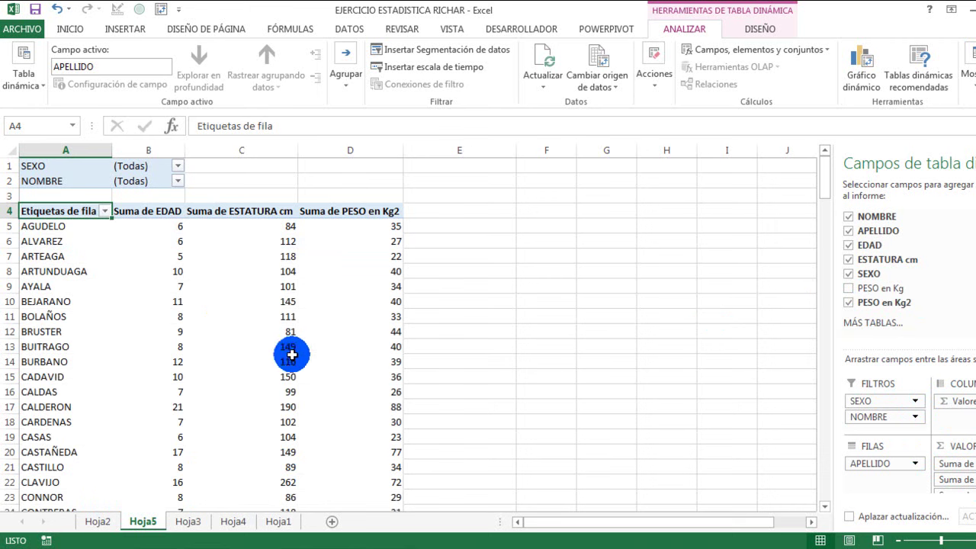
scroll(292, 354, down, 6)
scroll(292, 354, up, 5)
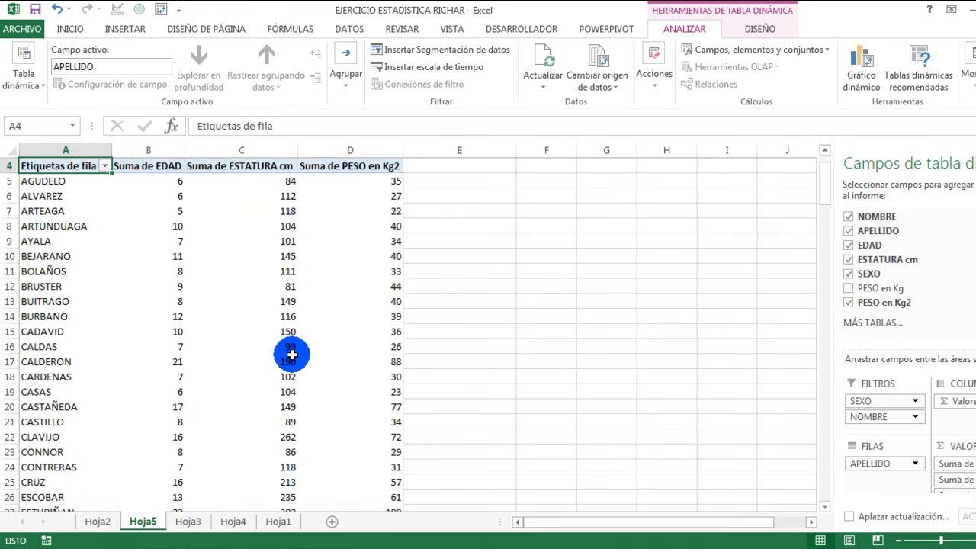
scroll(292, 355, up, 1)
mouse_move(291, 355)
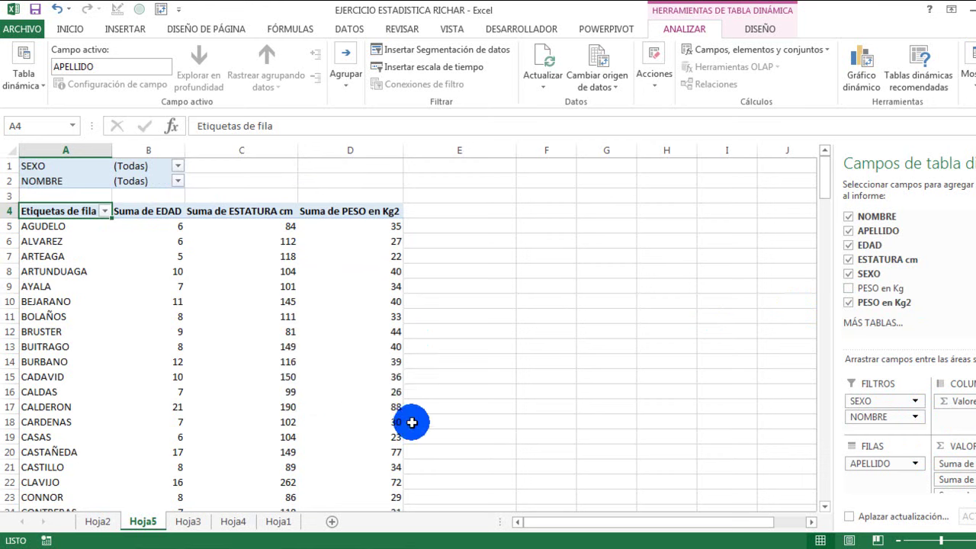
Start a new record in row 97 of Hoja3, below the existing data, with the child's first name and surname.
click(189, 522)
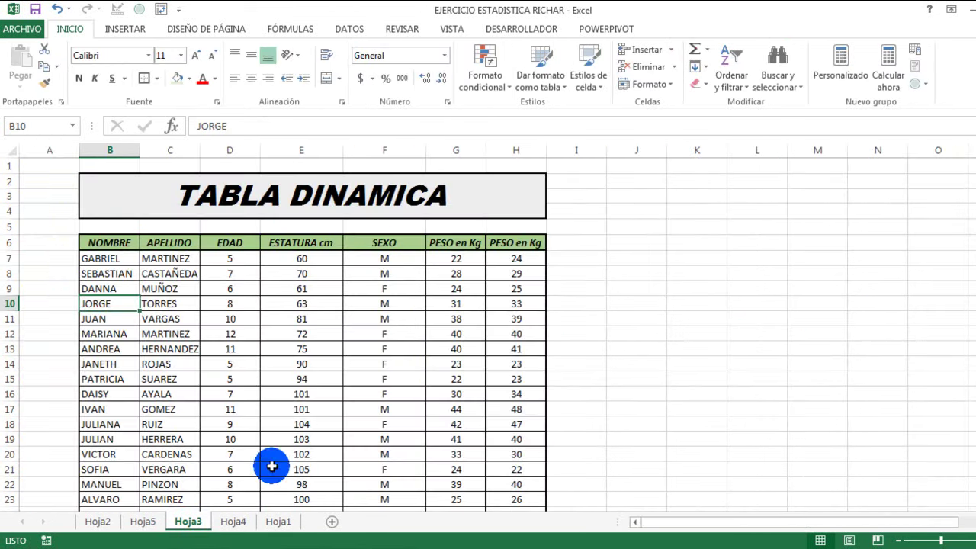
scroll(336, 416, down, 20)
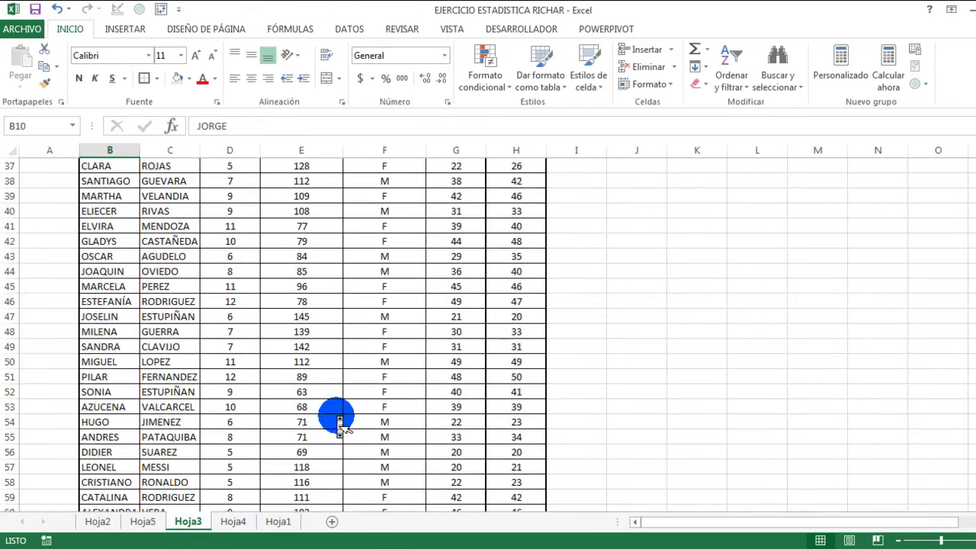
scroll(336, 416, down, 5)
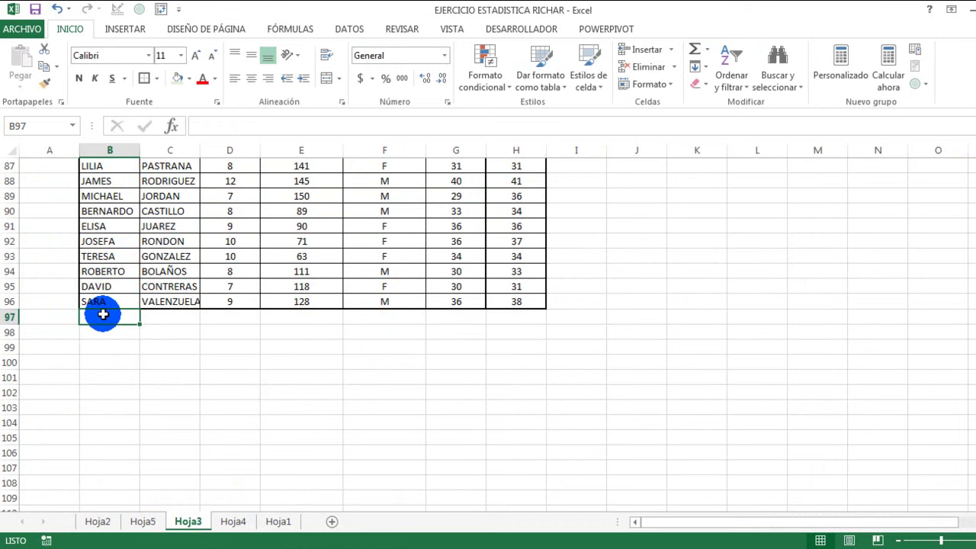
text(cl)
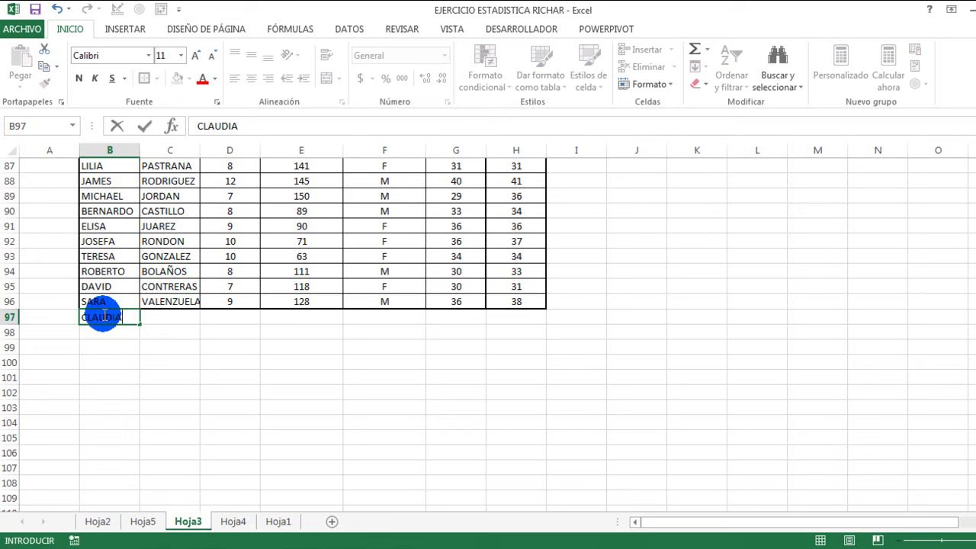
key(Tab)
text(SUA)
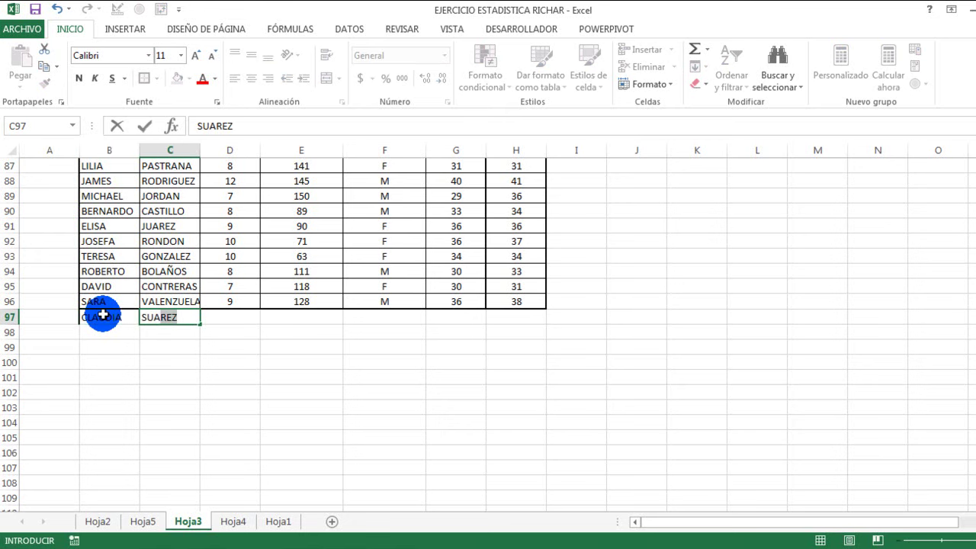
scroll(102, 315, right, 5)
scroll(37, 319, left, 5)
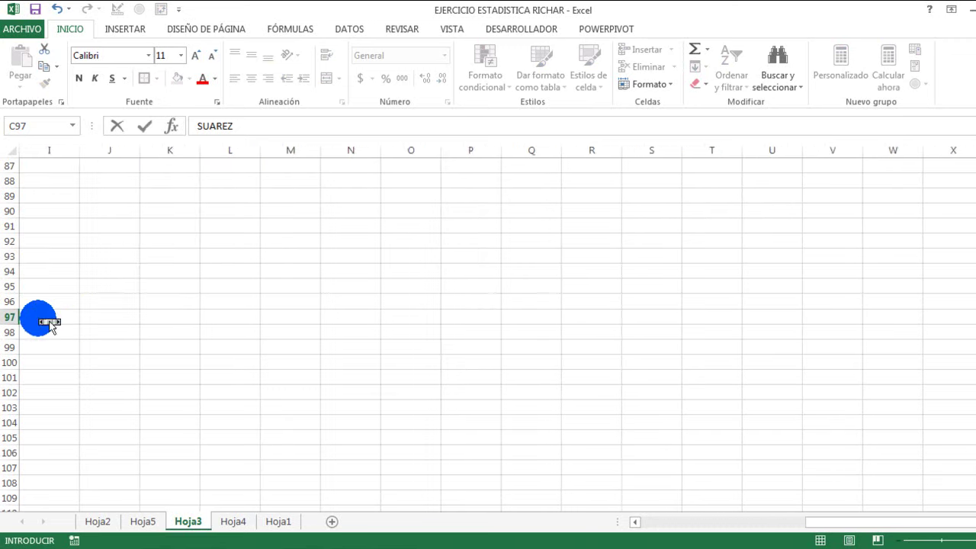
Enter an EDAD of 10 and an ESTURA cm of 127 for the new record in row 97.
click(230, 313)
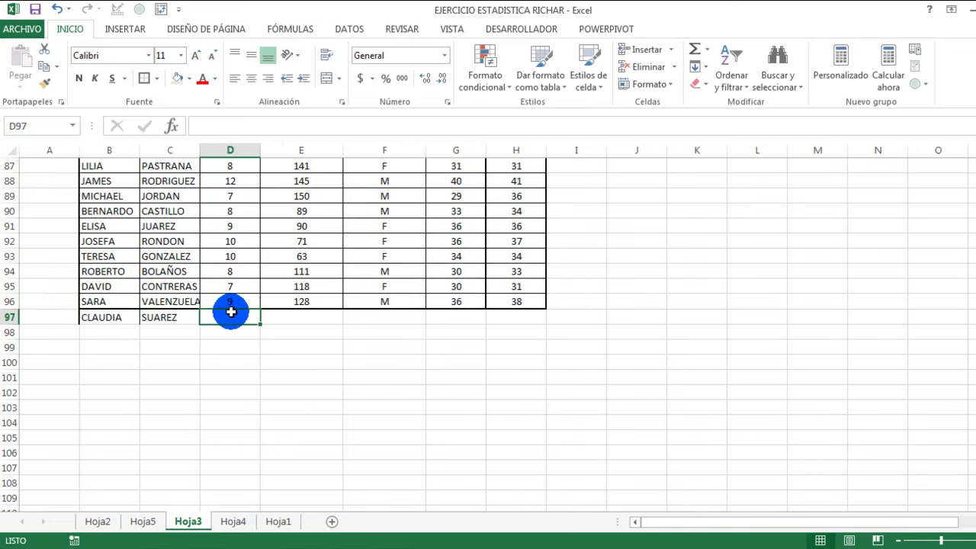
text(10)
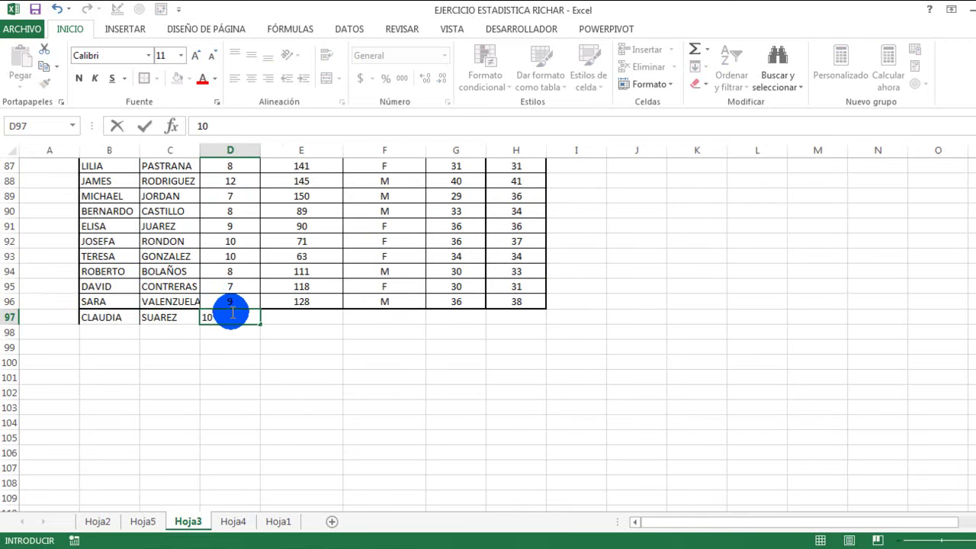
click(278, 318)
text(127)
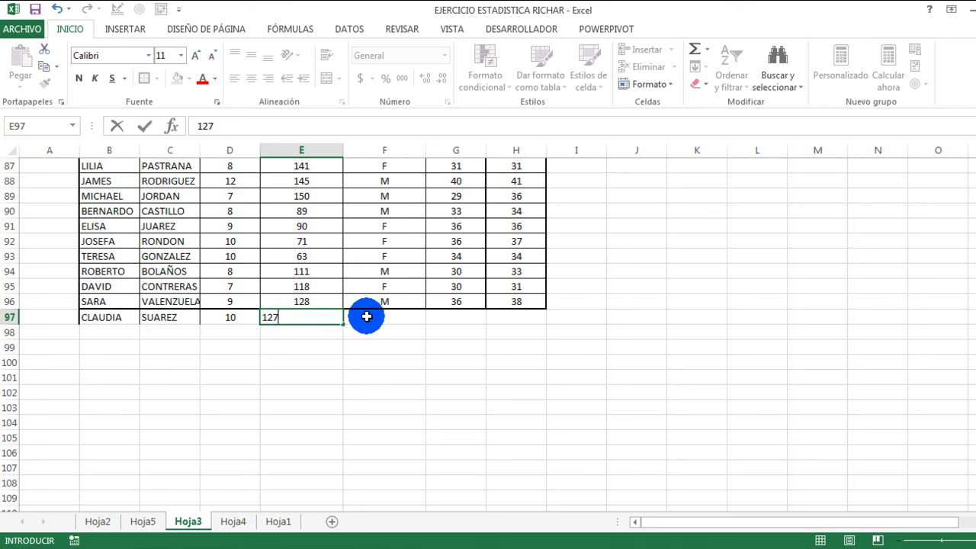
click(367, 317)
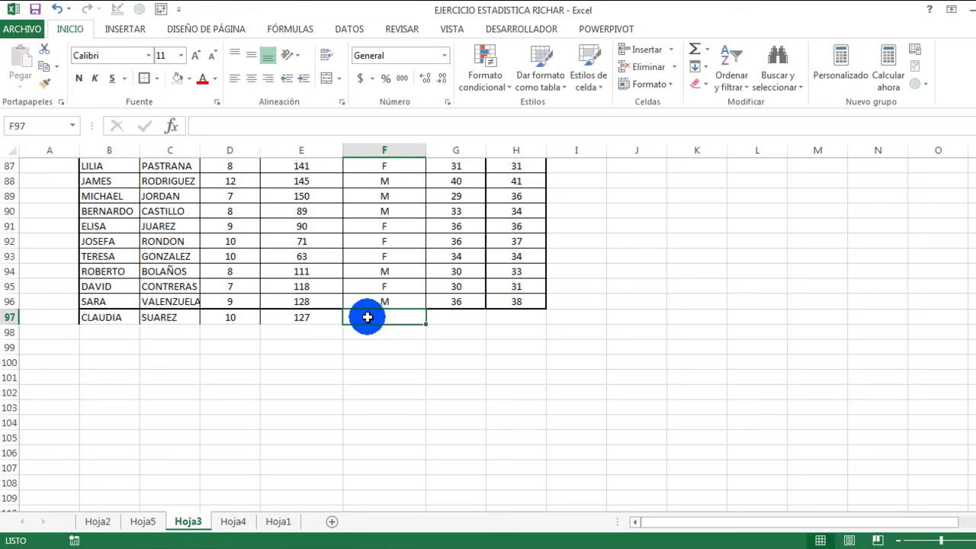
Complete the new record in row 97 with SEXO F, PESO en Kg 35 and PESO en Kg2 36.
text(F)
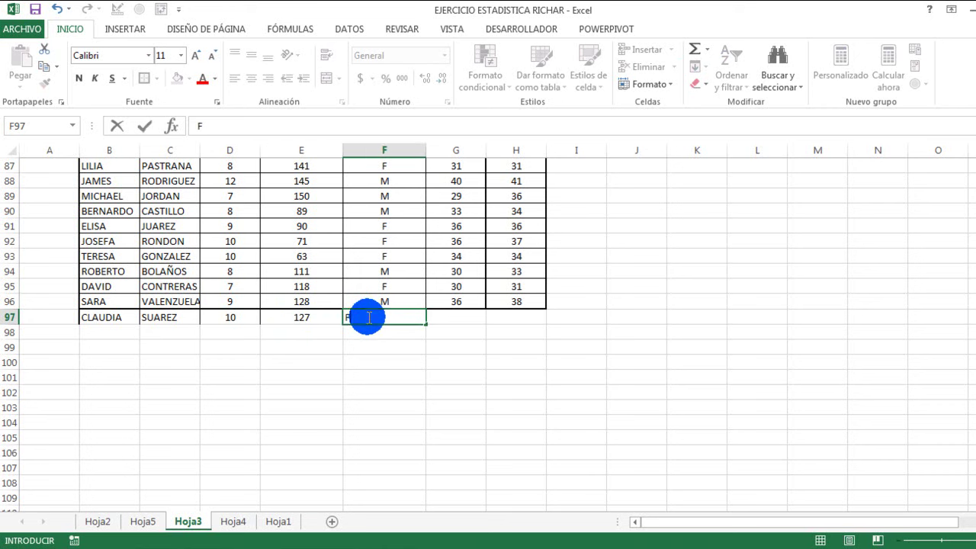
click(460, 318)
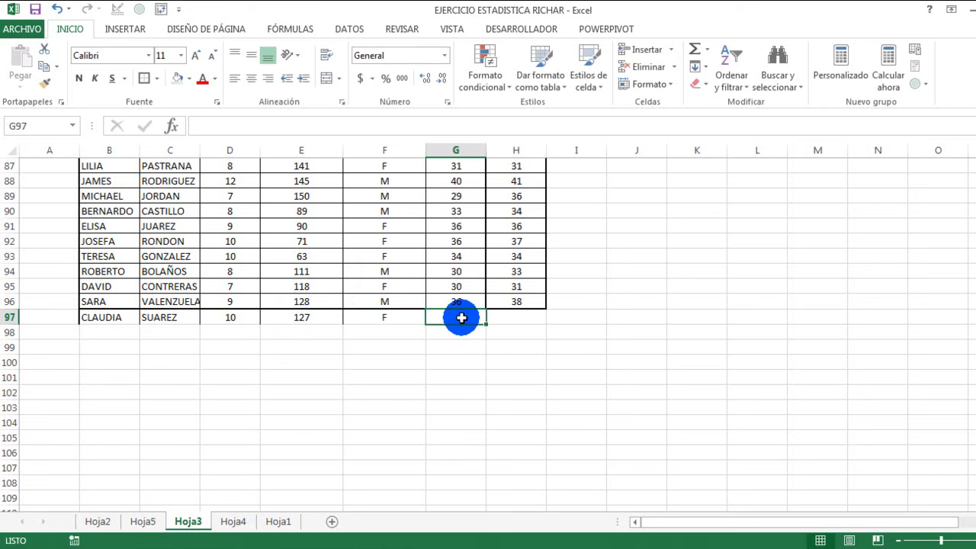
text(35)
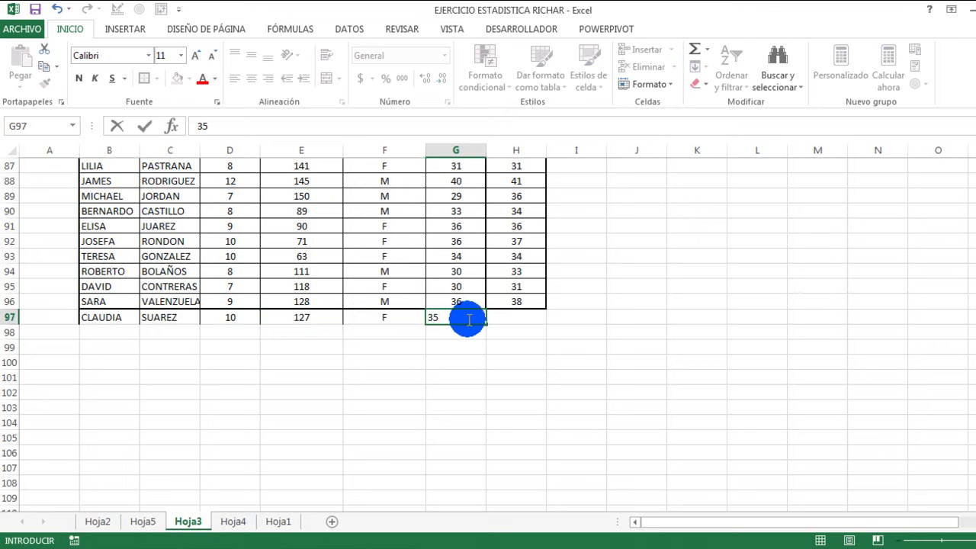
click(500, 316)
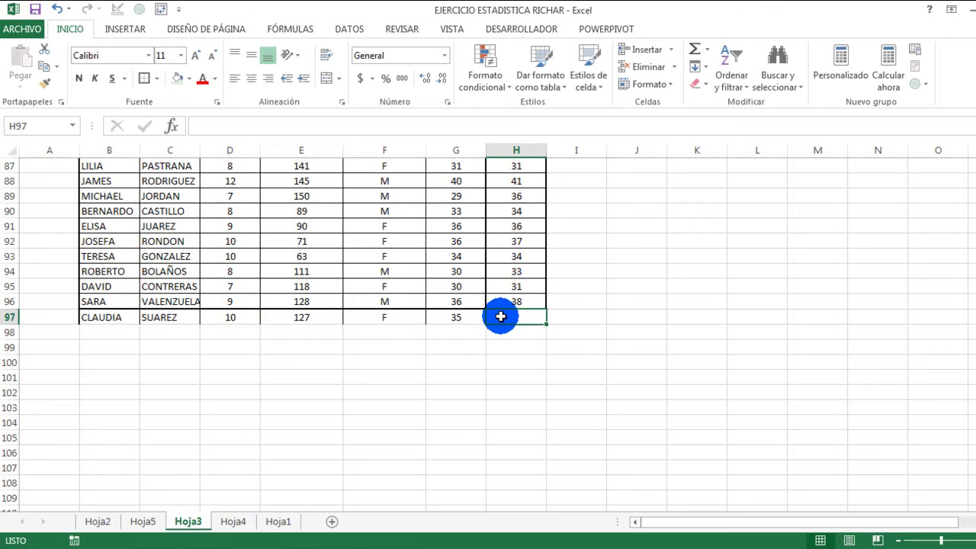
text(3)
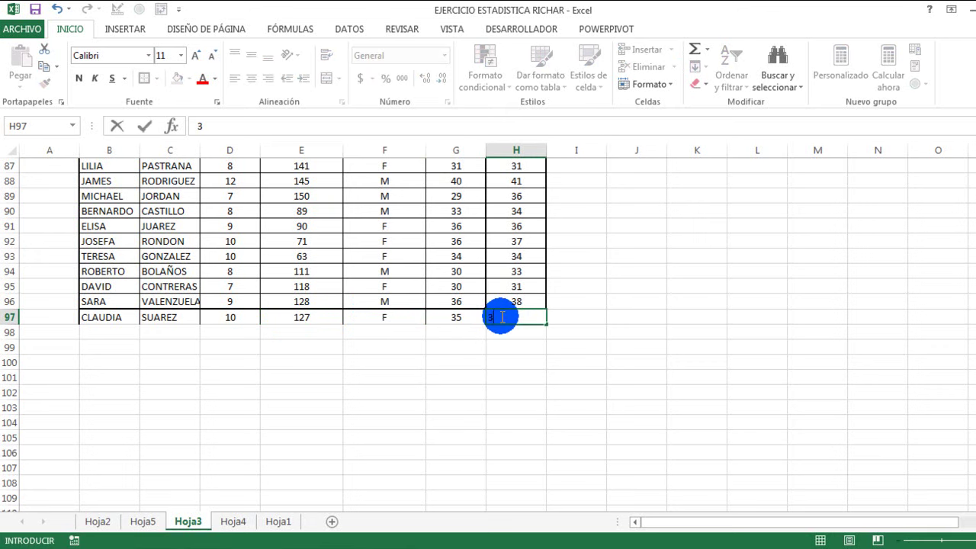
key(Return)
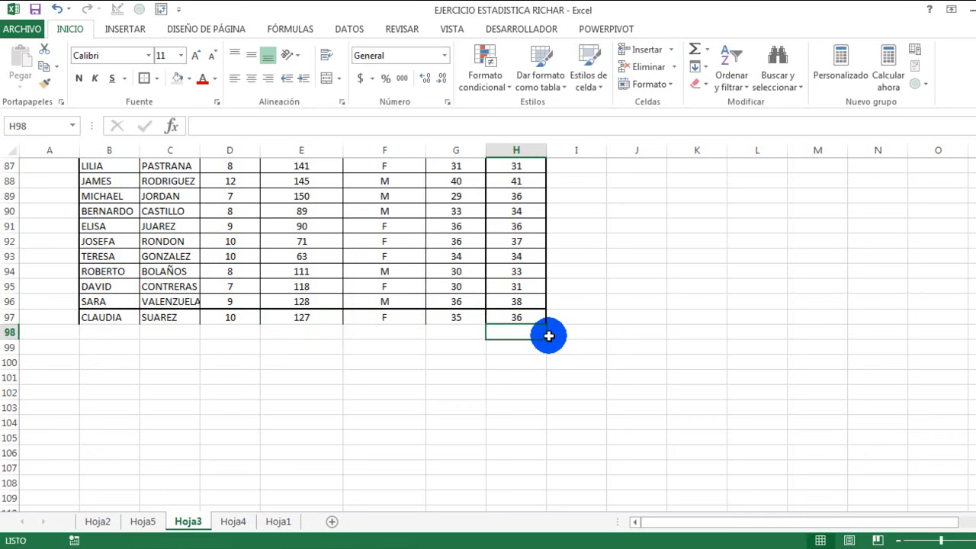
scroll(549, 335, up, 3)
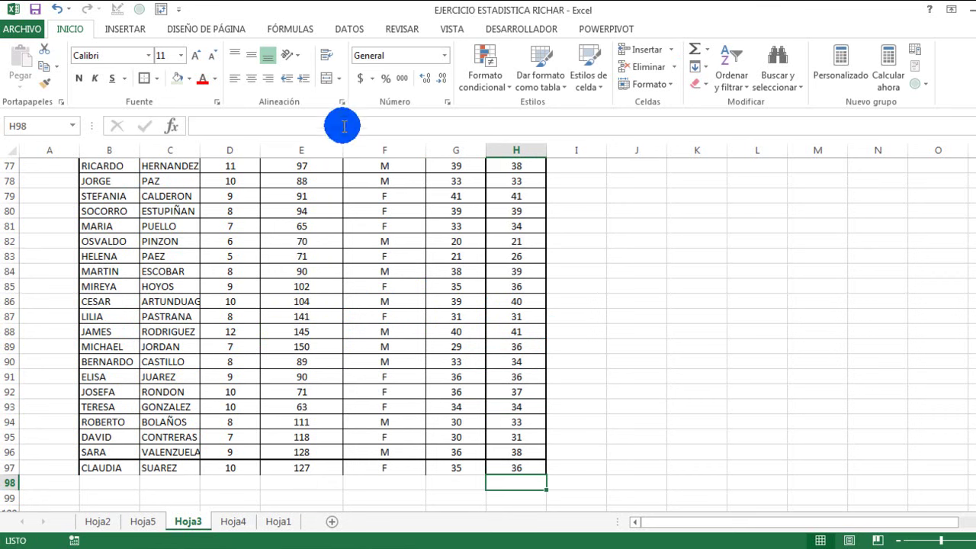
Refresh all the workbook's data from the pivot table sheet Hoja5.
click(145, 522)
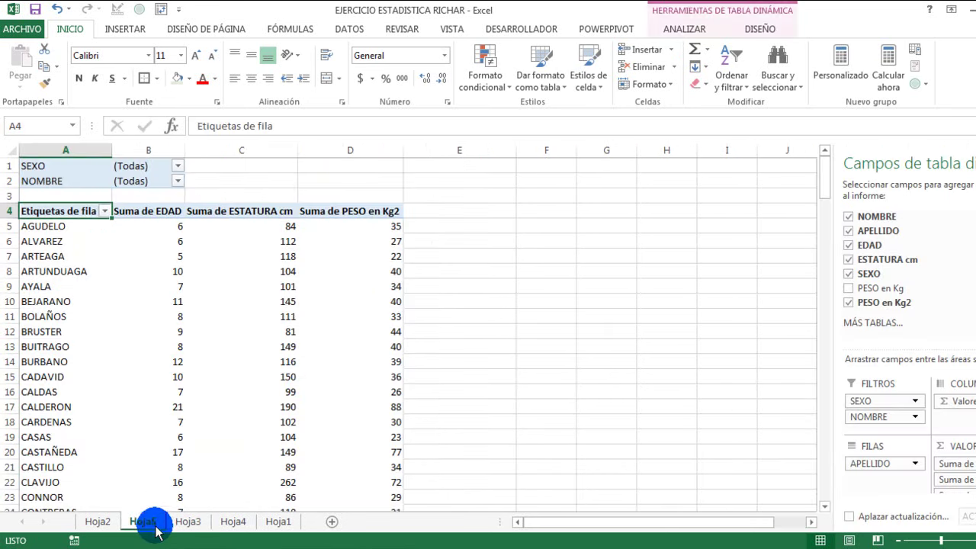
click(355, 29)
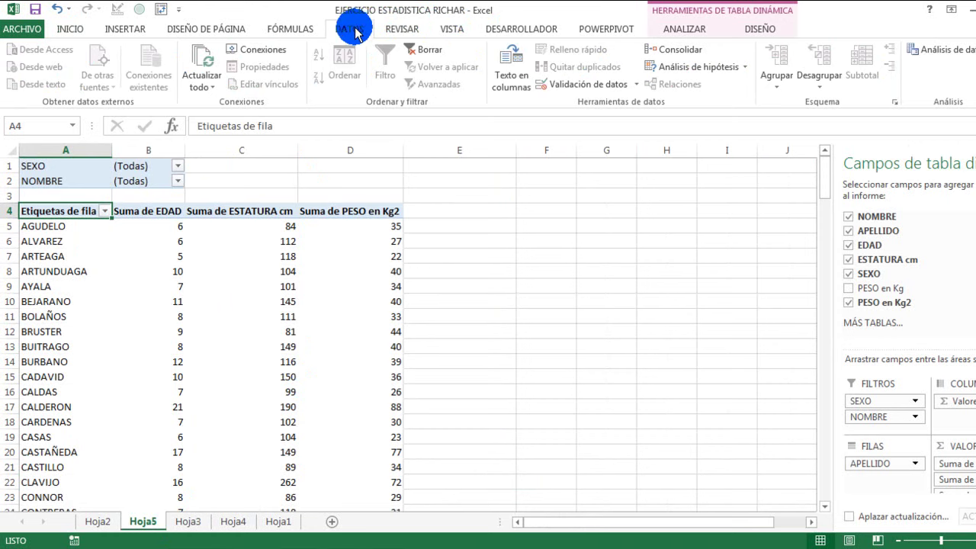
click(209, 92)
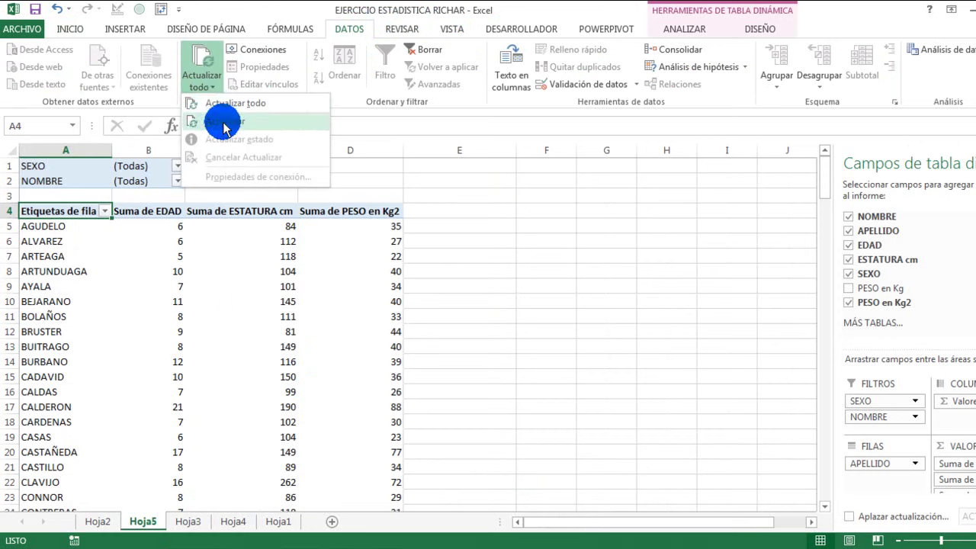
click(226, 103)
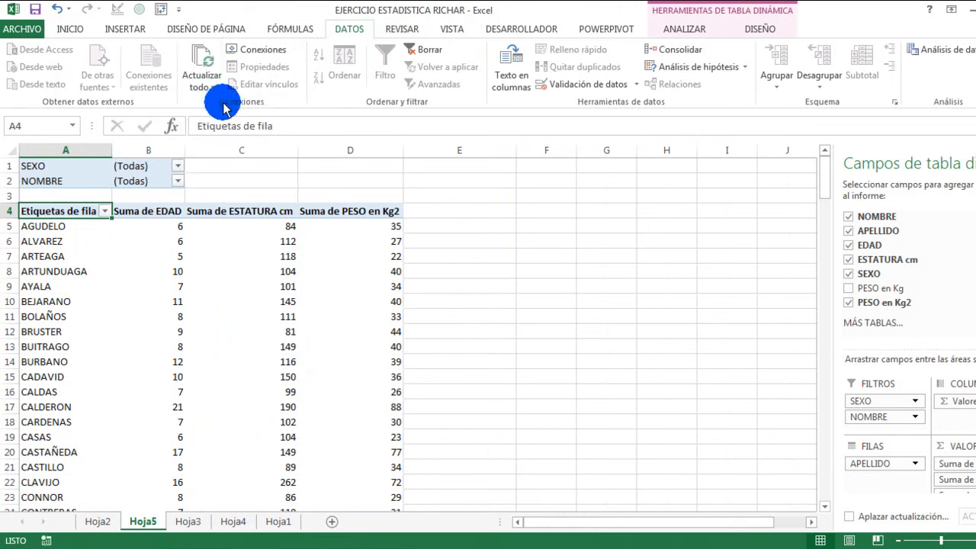
Look through the pivot table's rows for the new record, and filter the APELLIDO row labels to the new child's surname.
scroll(381, 366, down, 6)
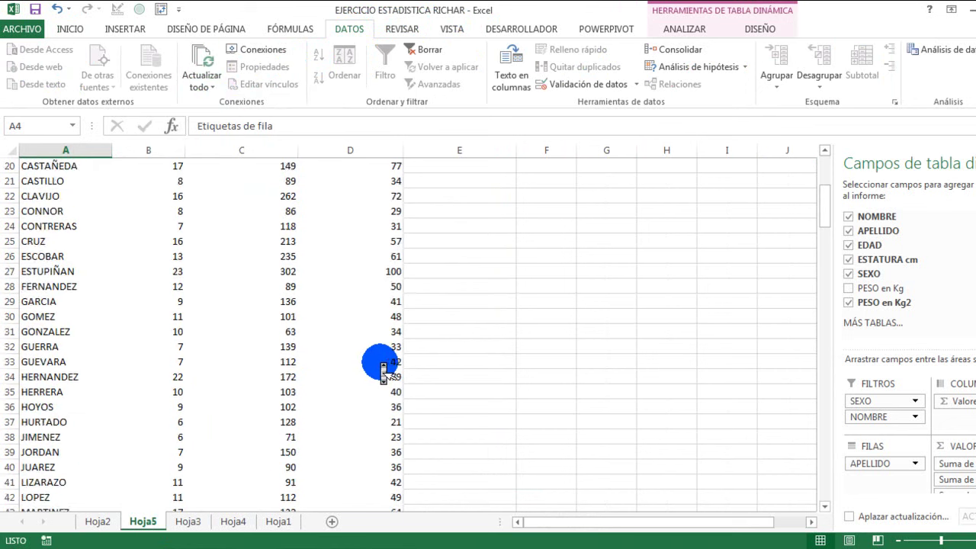
scroll(381, 366, down, 7)
scroll(380, 362, down, 17)
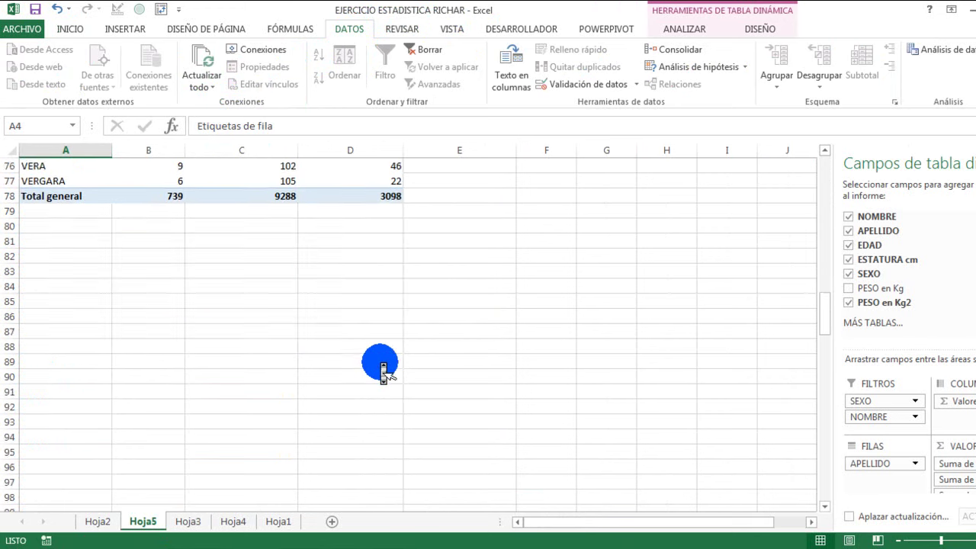
scroll(379, 362, up, 8)
scroll(381, 365, up, 15)
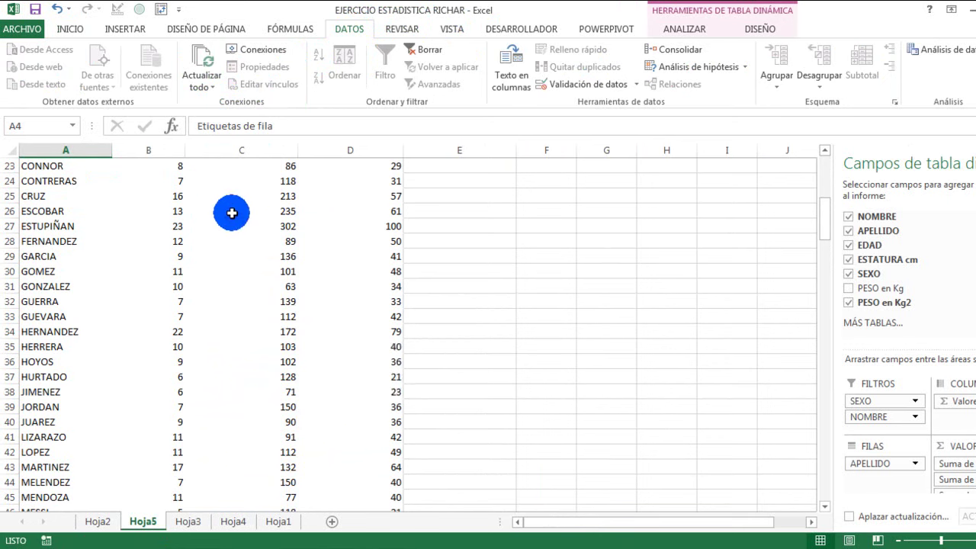
scroll(204, 217, up, 7)
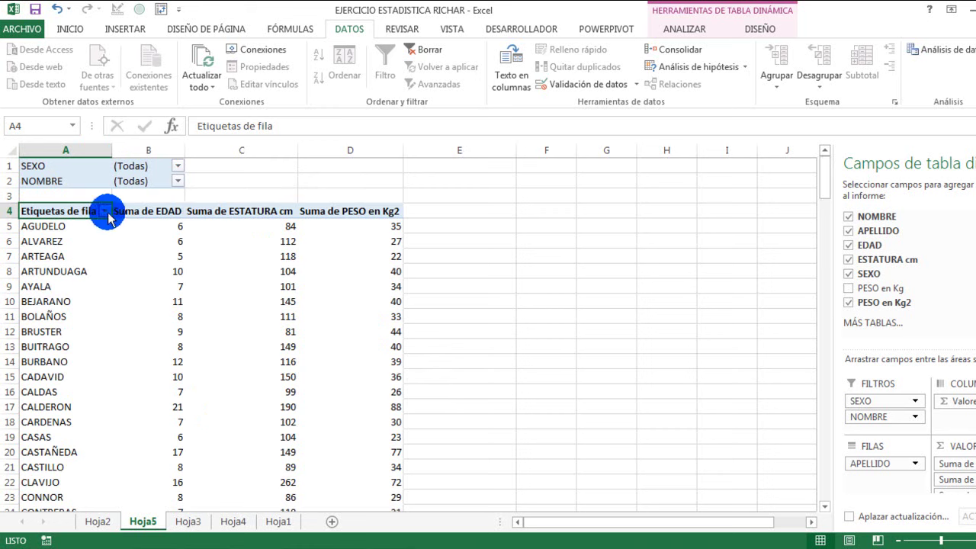
click(104, 212)
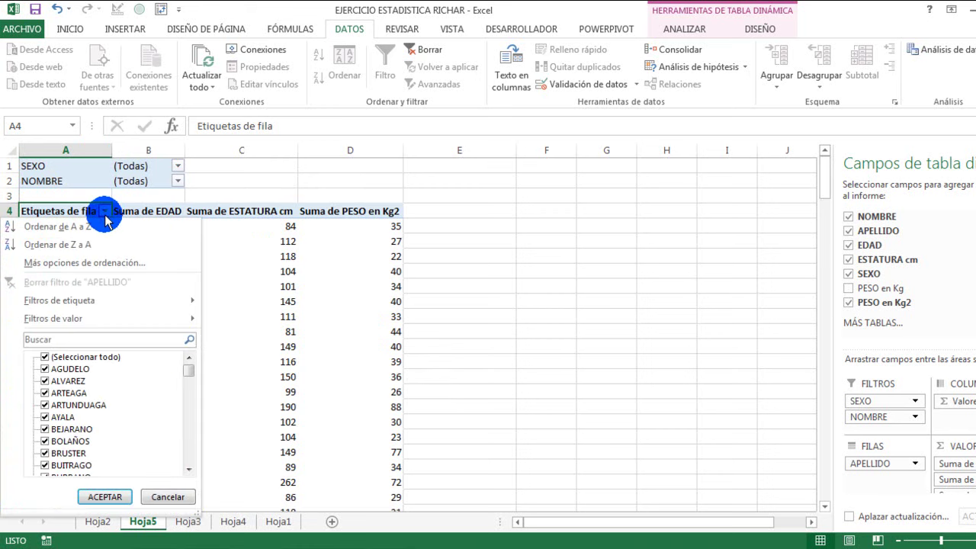
click(97, 340)
text(SUARE)
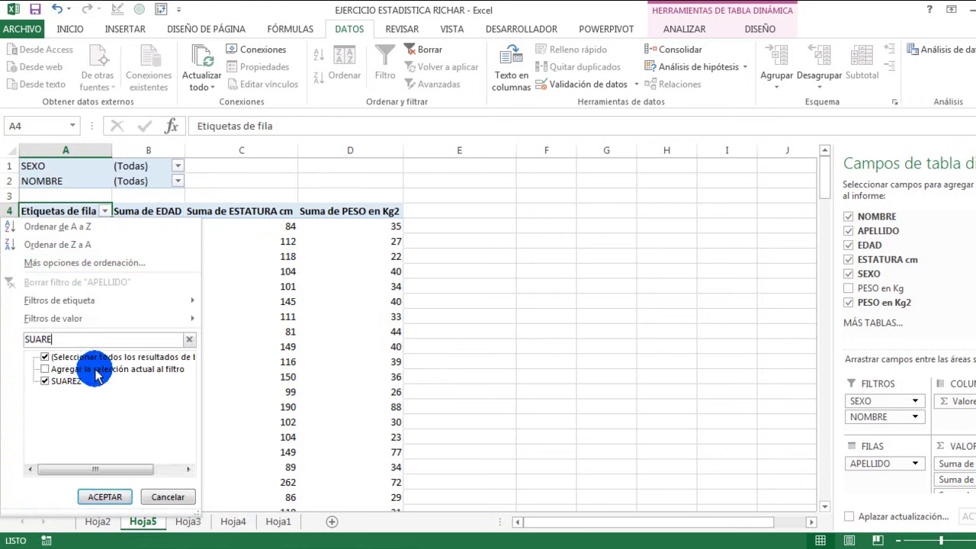
click(104, 496)
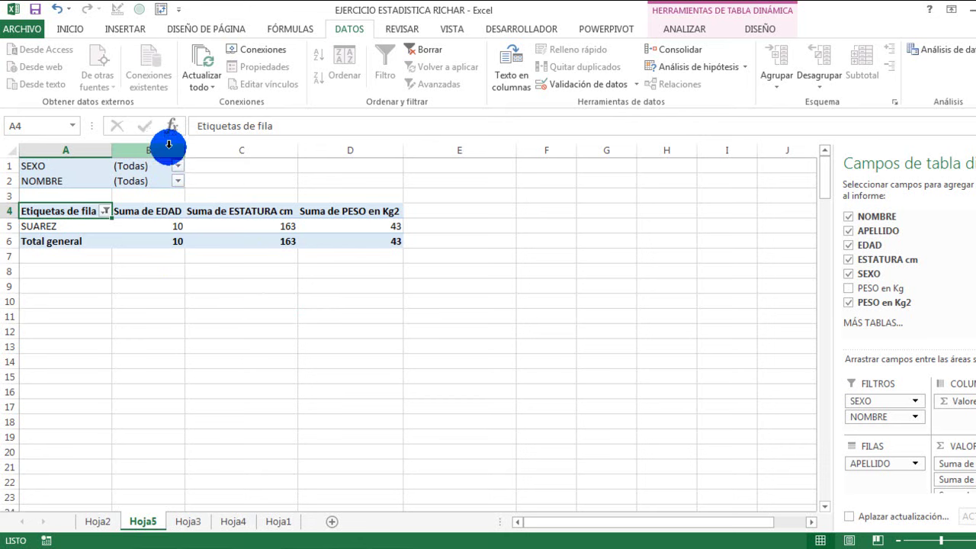
click(177, 181)
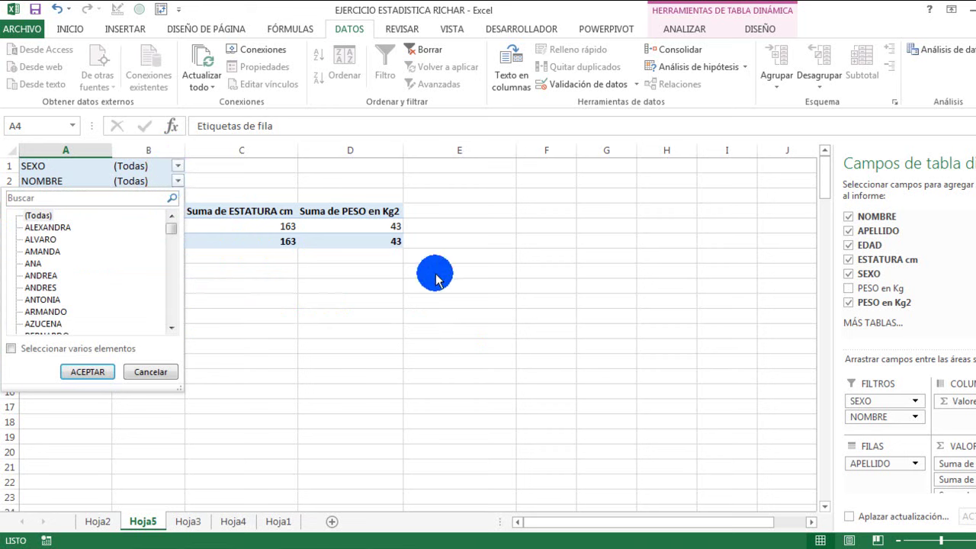
click(882, 460)
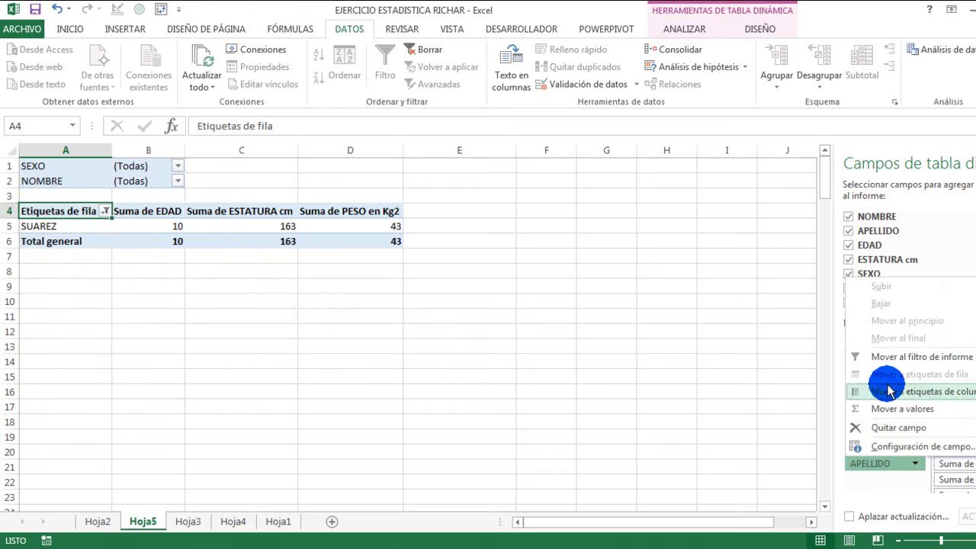
click(749, 389)
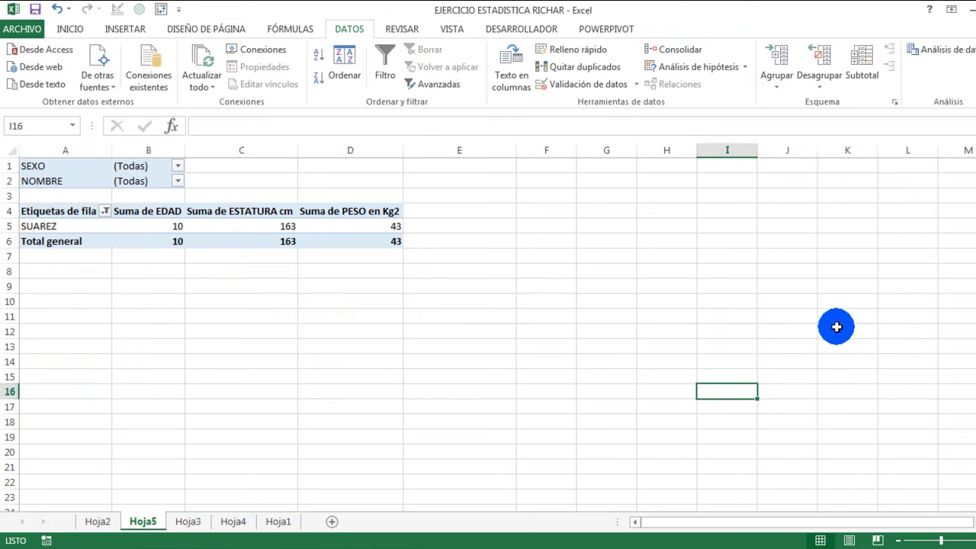
Rearrange the pivot table so NOMBRE forms the rows and APELLIDO is a report filter below SEXO.
click(355, 228)
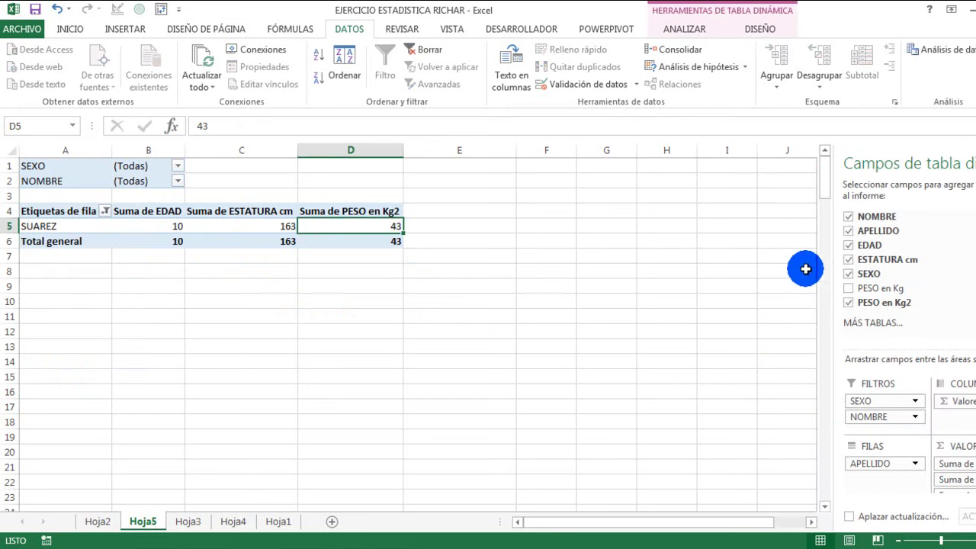
click(848, 231)
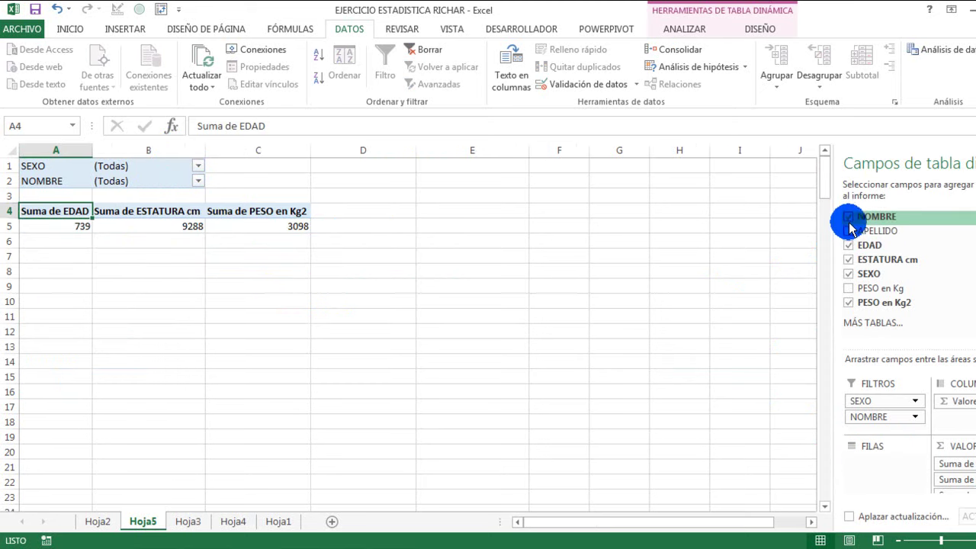
click(849, 217)
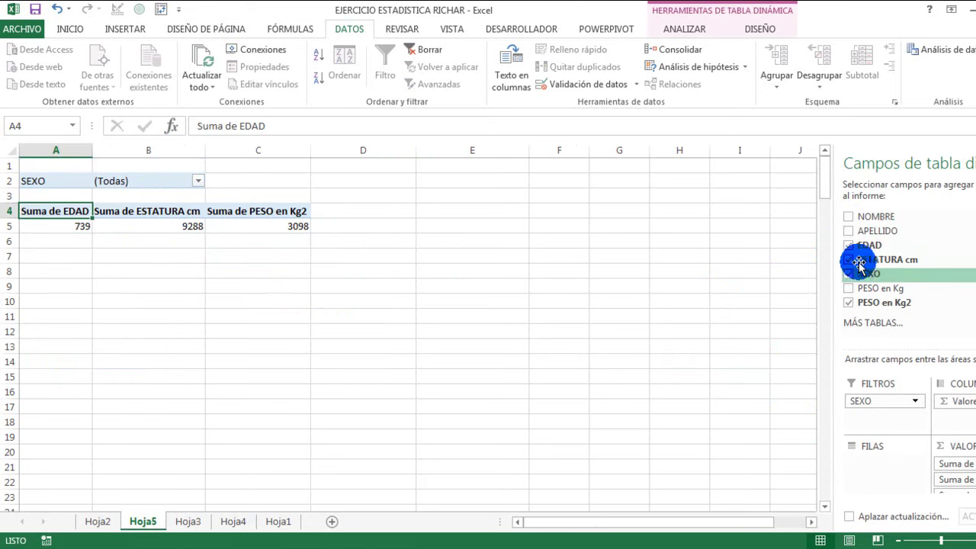
click(849, 216)
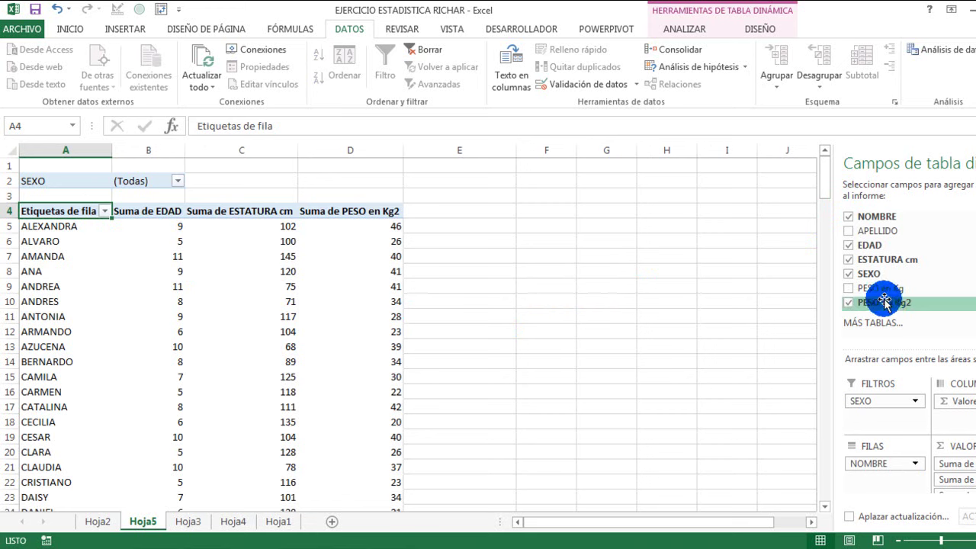
click(849, 232)
drag(889, 479, 887, 420)
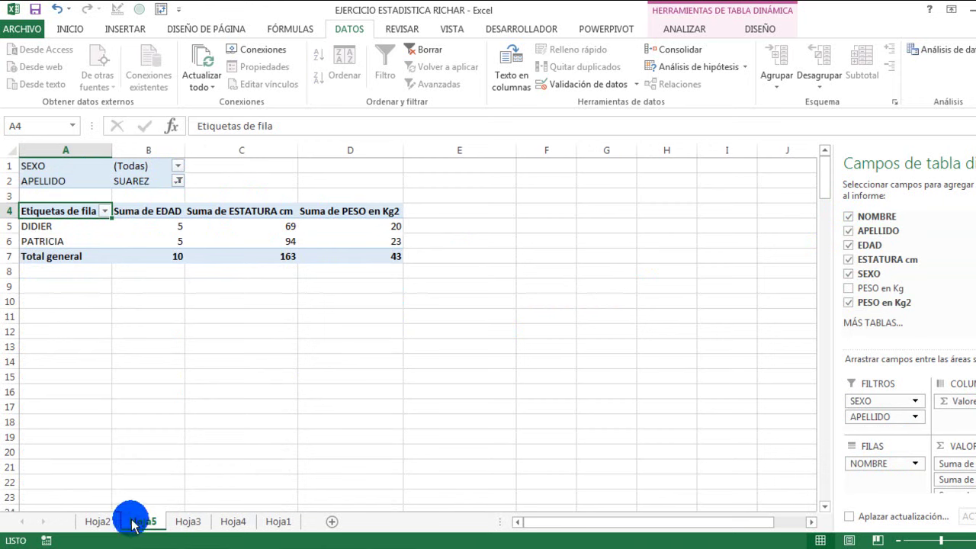
Check the new record in row 97 of Hoja3 and refresh the pivot table in Hoja5 again.
click(183, 520)
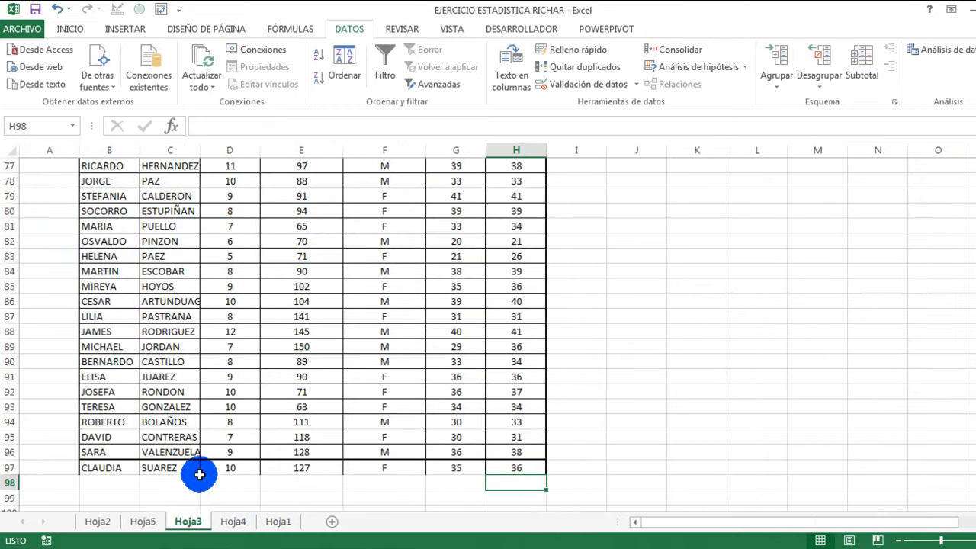
click(143, 521)
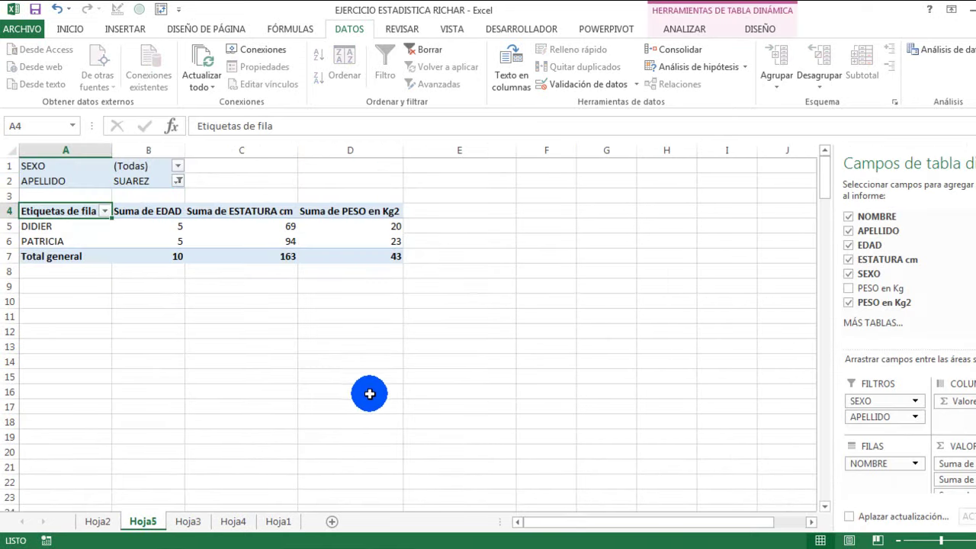
click(245, 232)
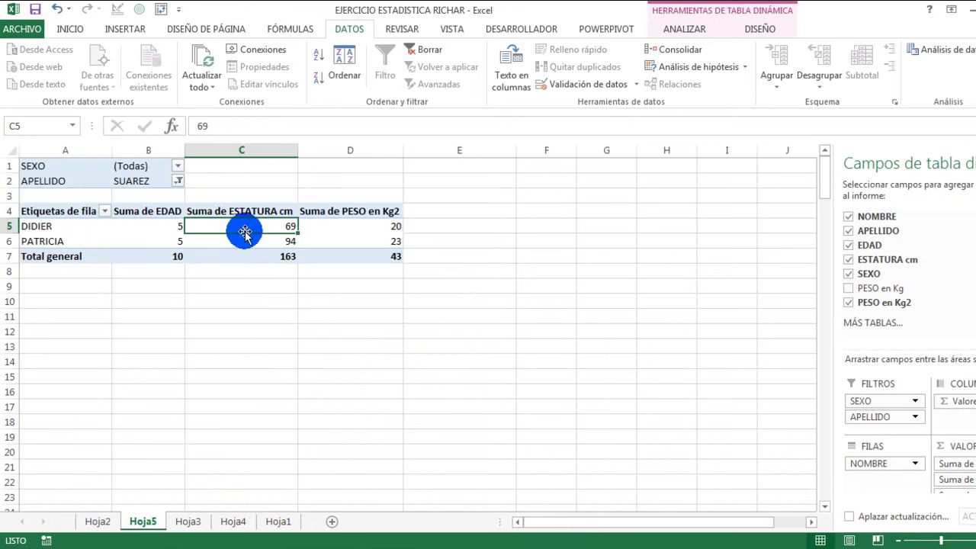
click(201, 83)
click(213, 122)
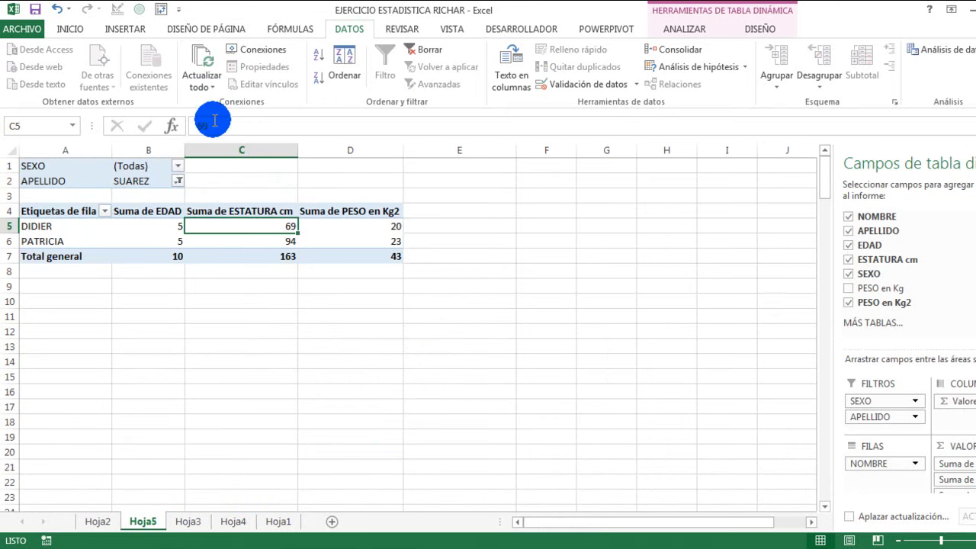
Compare the source records in Hoja3, including row 97, with the filtered pivot table rows in Hoja5.
click(199, 522)
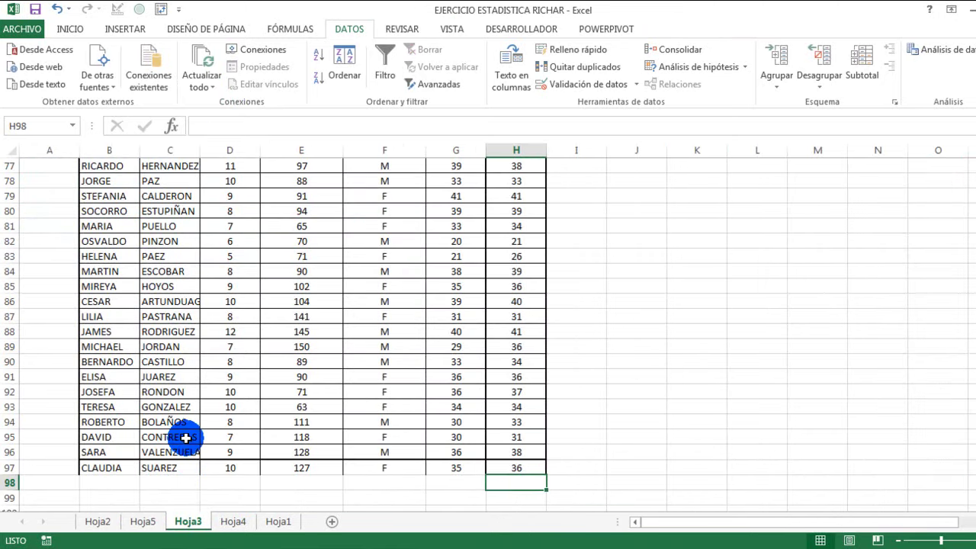
click(145, 521)
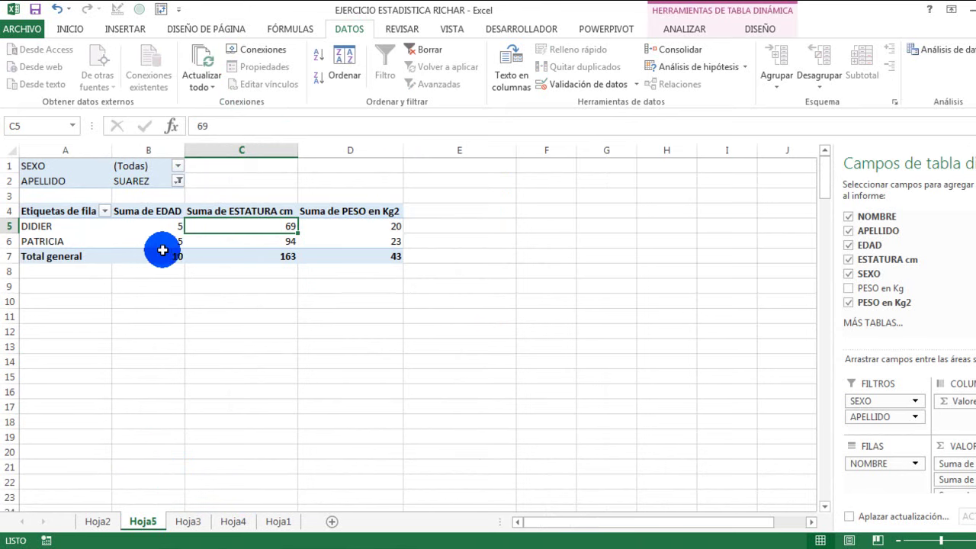
mouse_move(166, 225)
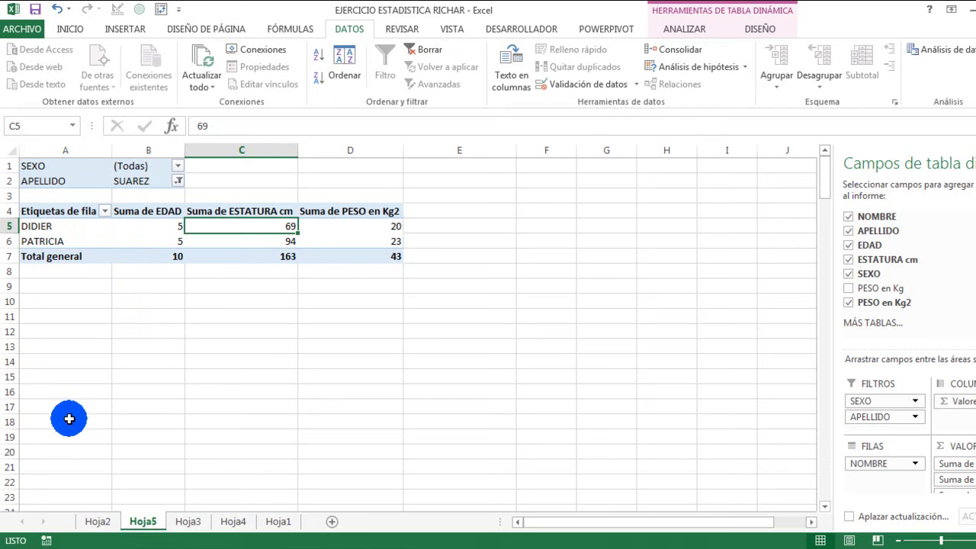
click(183, 521)
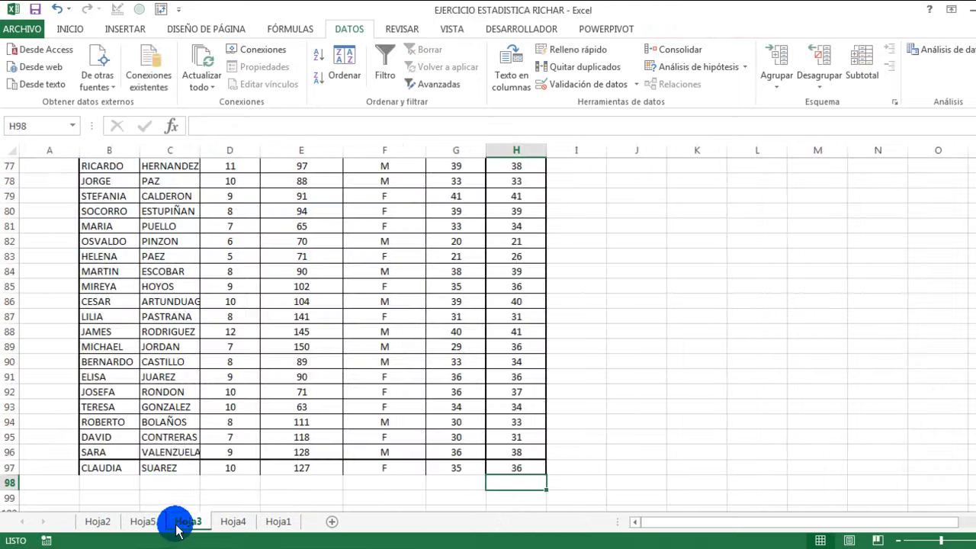
scroll(169, 446, up, 5)
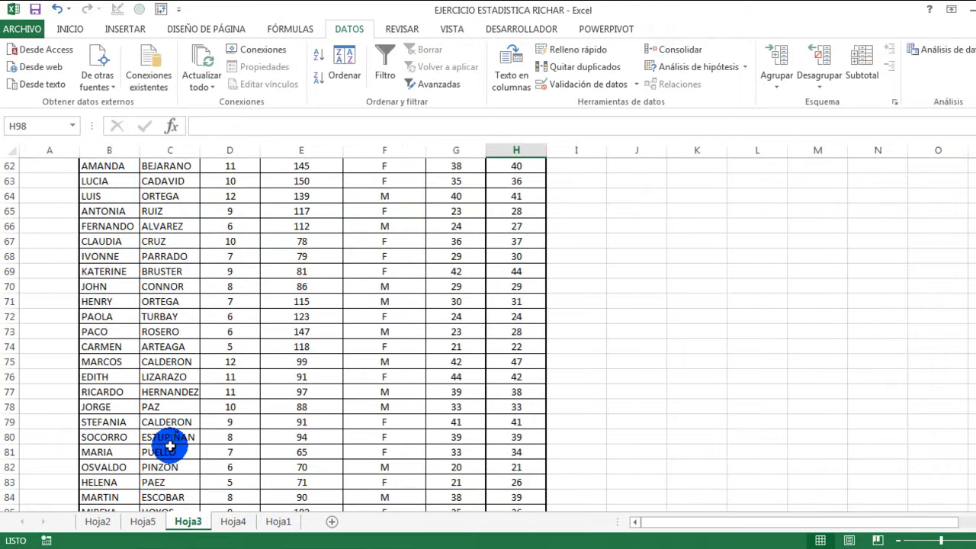
Find the child's record in row 56 of Hoja3 and set its EDAD value to 7.
scroll(169, 446, up, 5)
scroll(169, 446, up, 5)
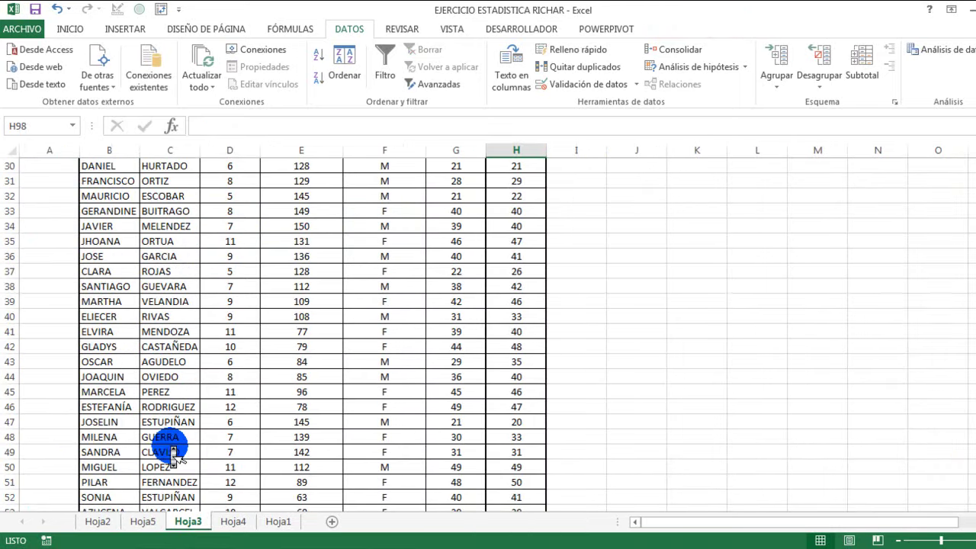
scroll(170, 446, up, 5)
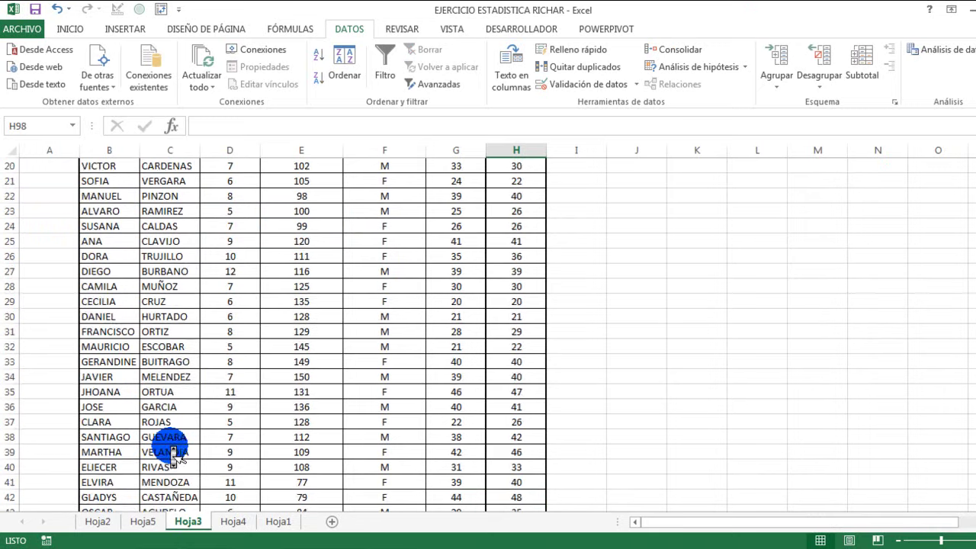
scroll(169, 446, up, 4)
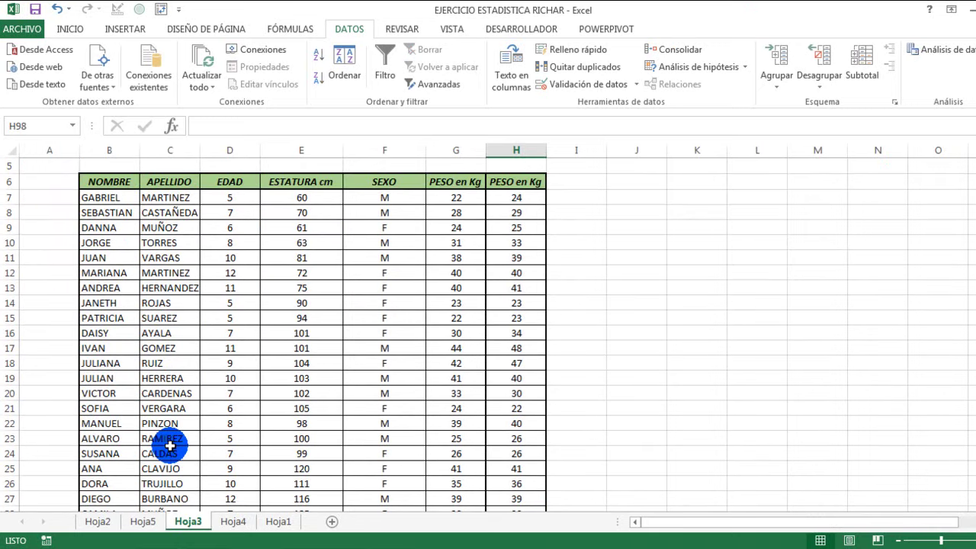
scroll(180, 420, down, 3)
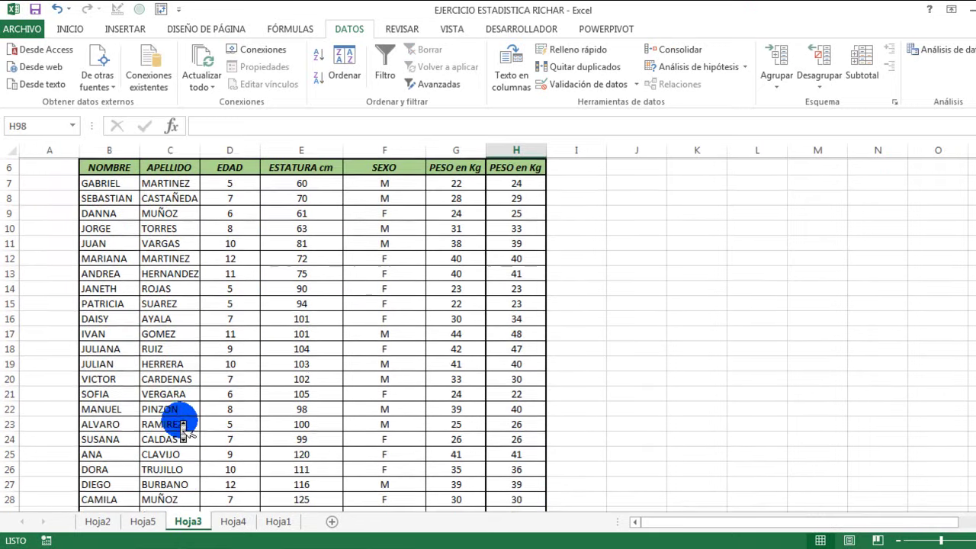
scroll(183, 429, down, 6)
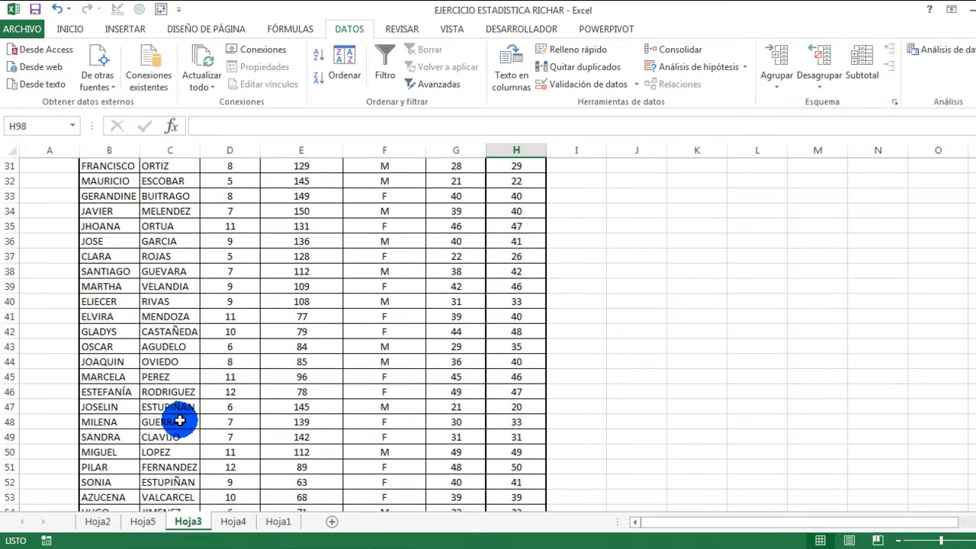
scroll(180, 420, down, 3)
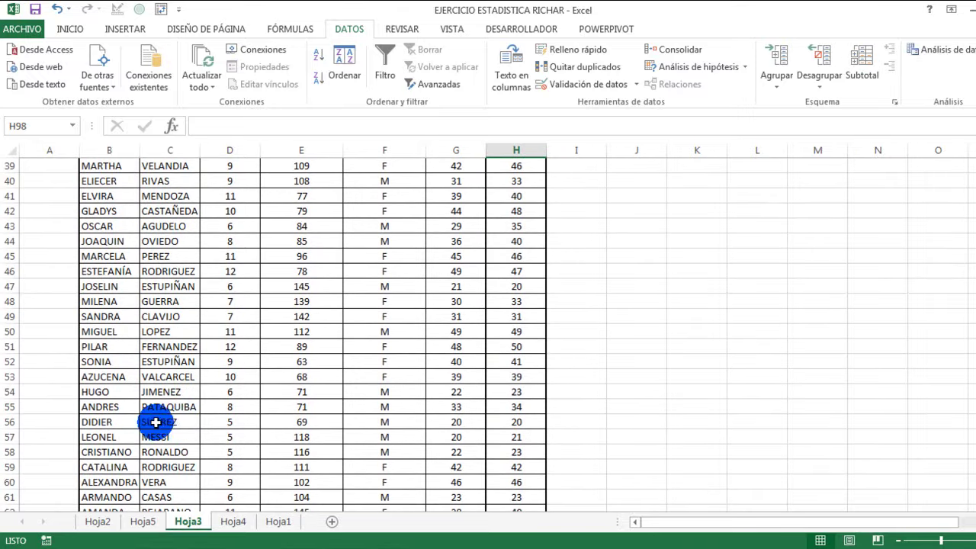
click(236, 422)
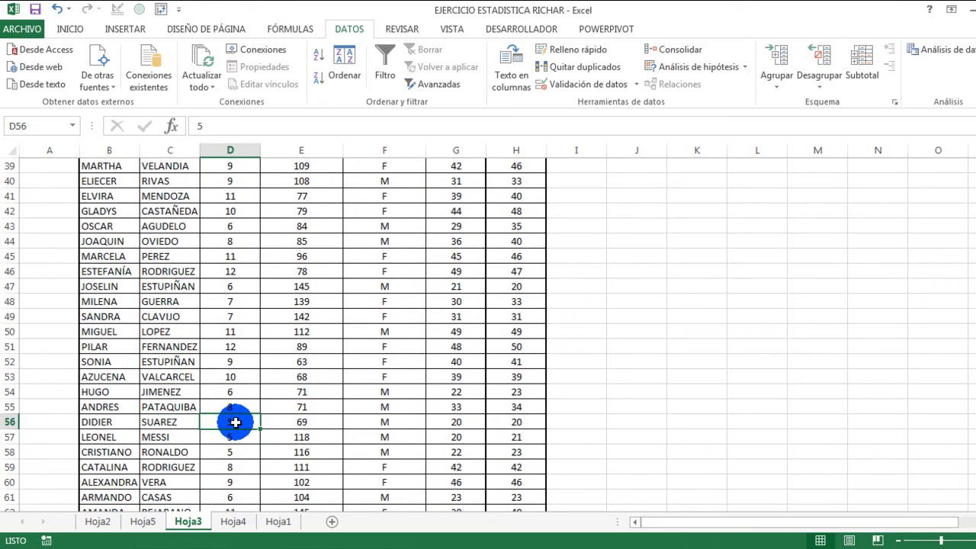
key(Down)
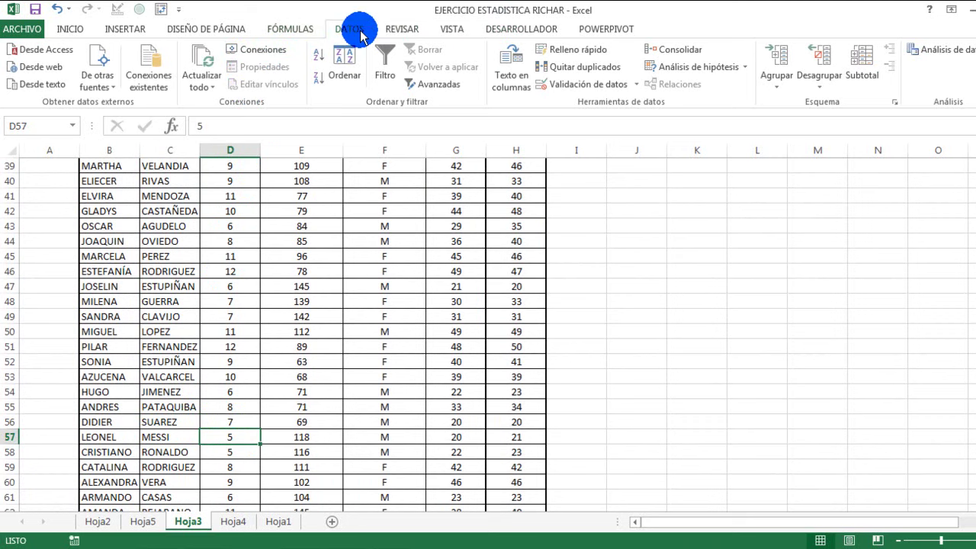
Refresh all data connections and check the updated EDAD value in the pivot table in Hoja5.
click(202, 81)
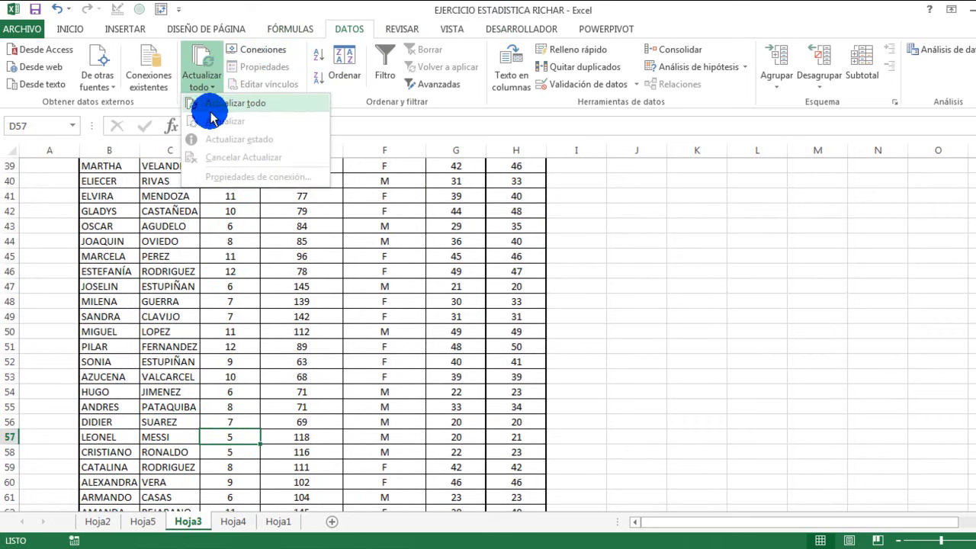
click(212, 105)
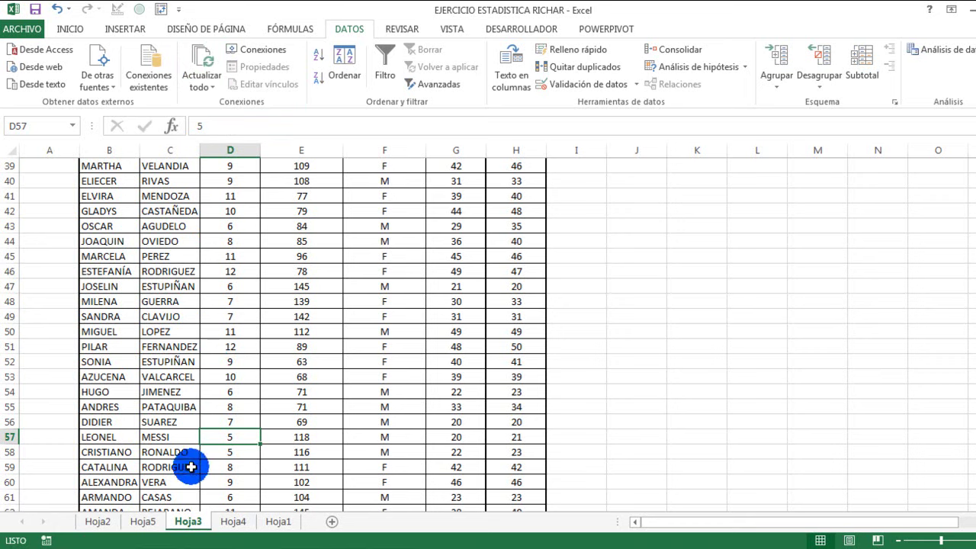
click(144, 521)
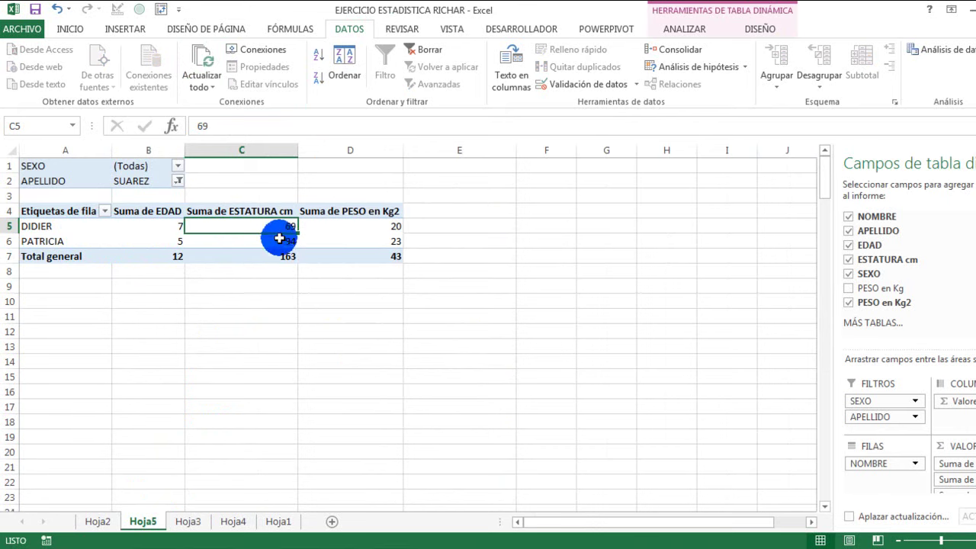
scroll(514, 370, down, 3)
scroll(515, 370, up, 3)
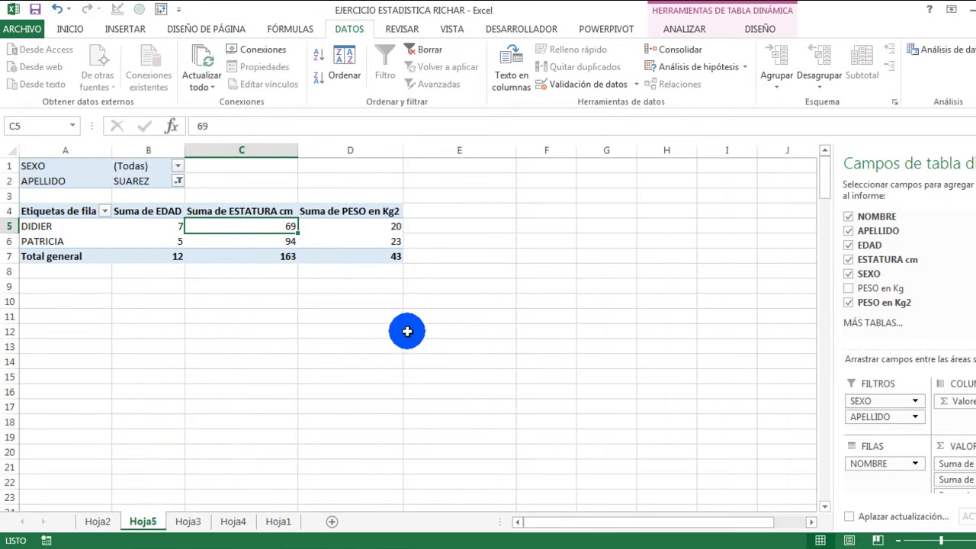
click(376, 328)
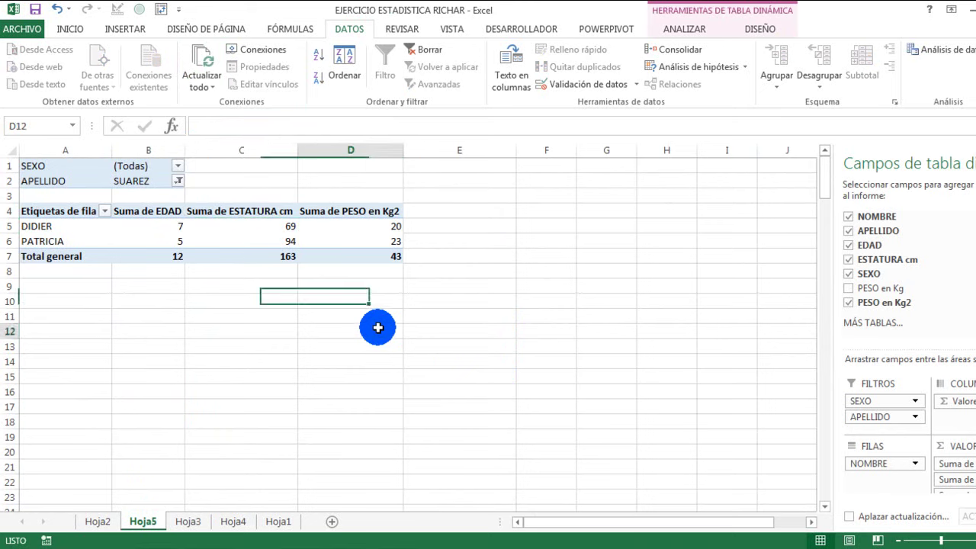
click(201, 240)
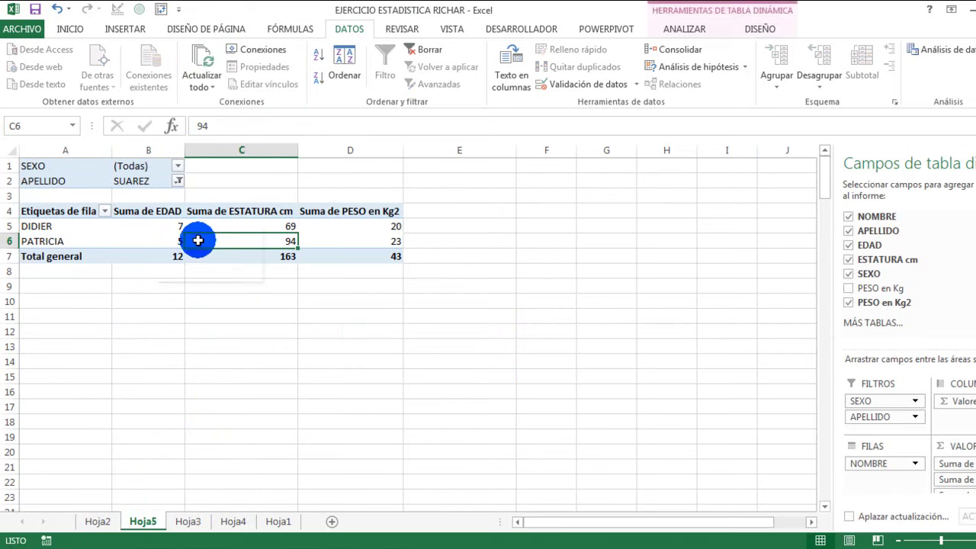
click(417, 364)
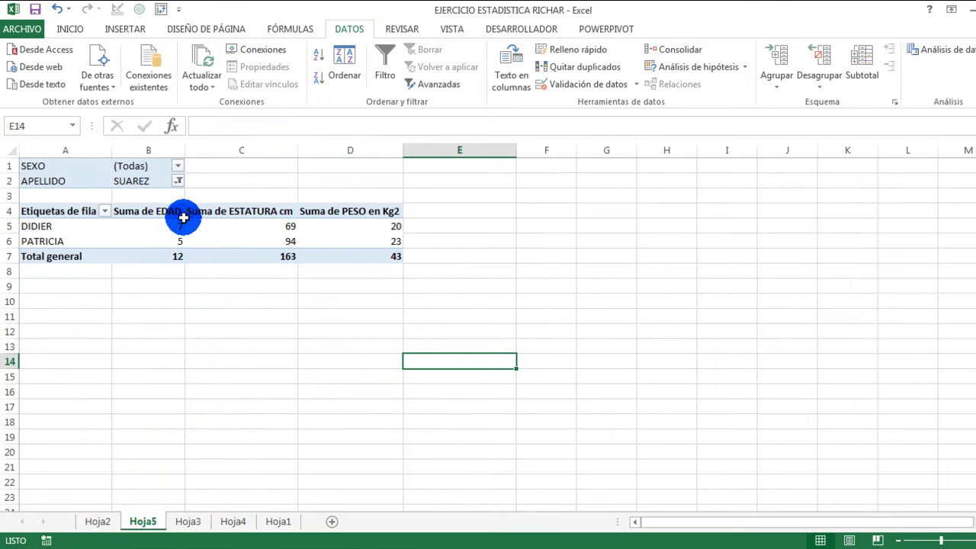
click(183, 215)
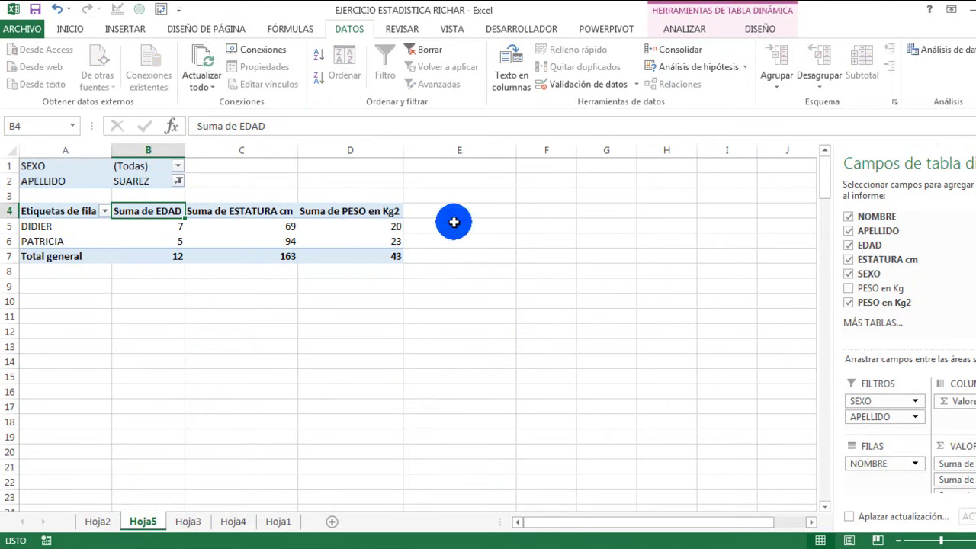
click(247, 267)
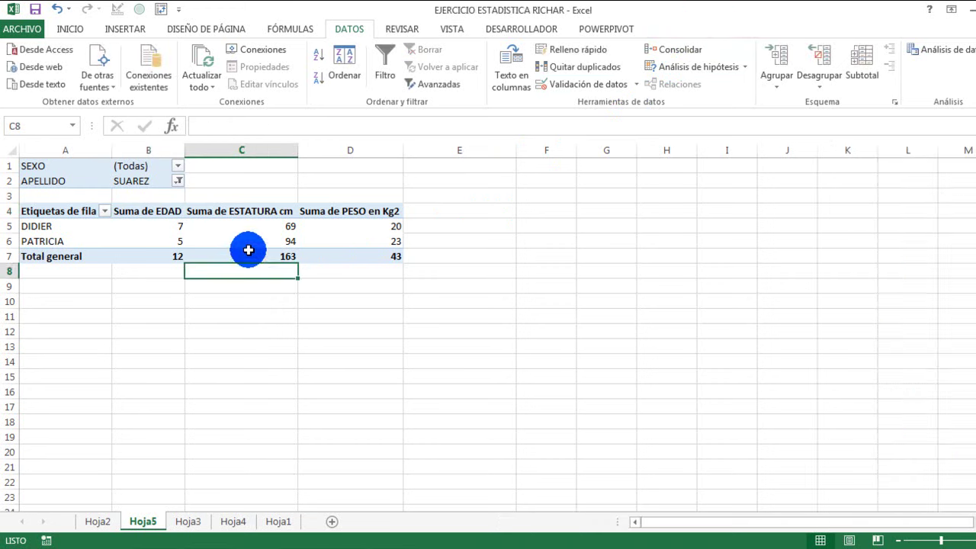
Change the pivot table's data source to the range Hoja3!$B$6:$H$97 so it includes the new record.
click(248, 249)
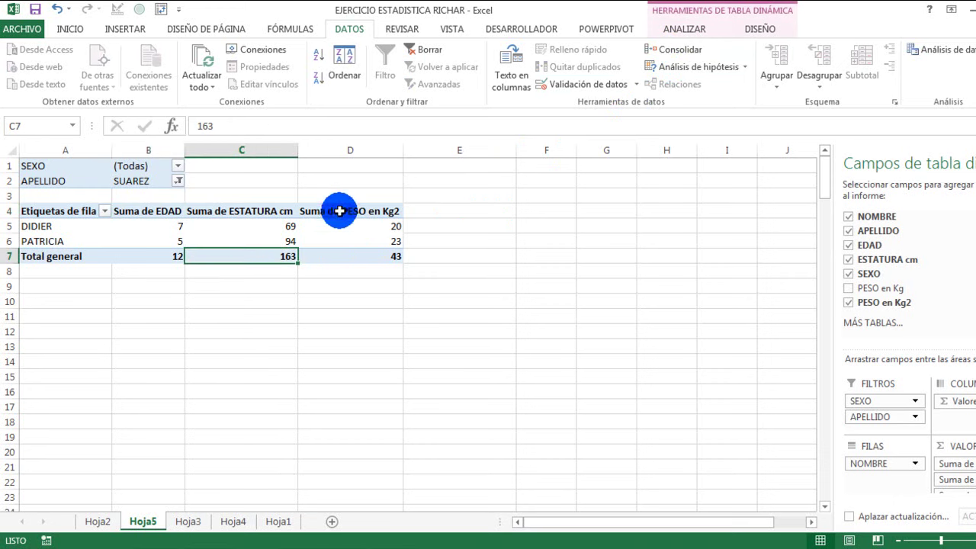
click(683, 30)
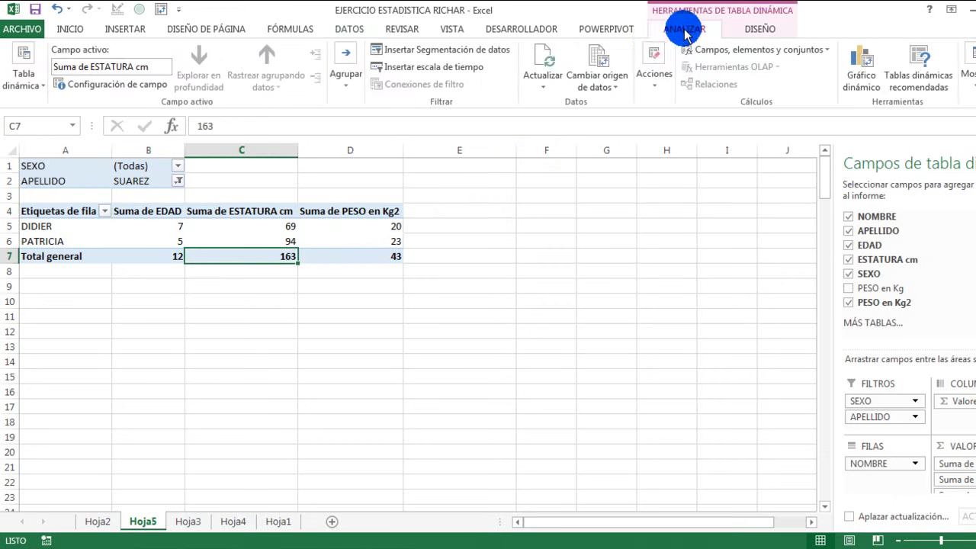
click(607, 90)
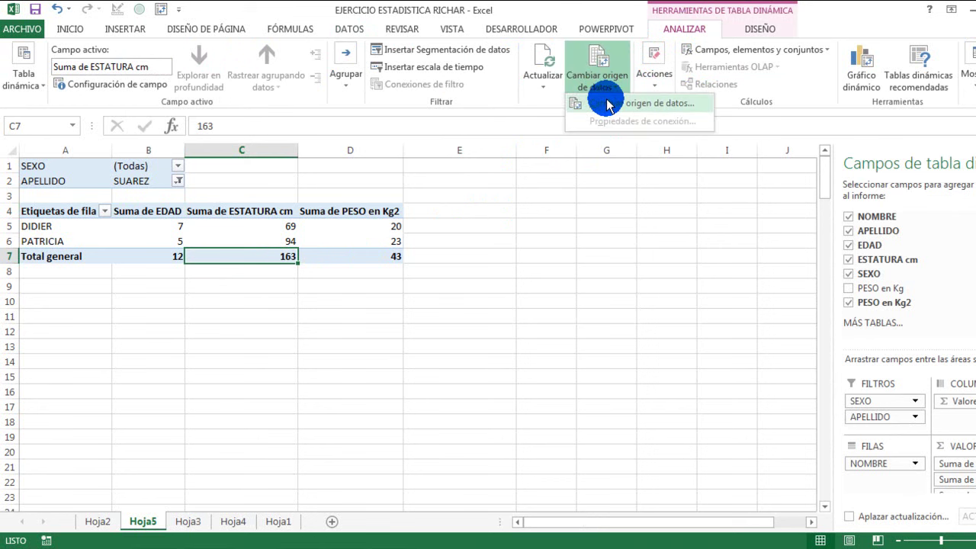
click(607, 105)
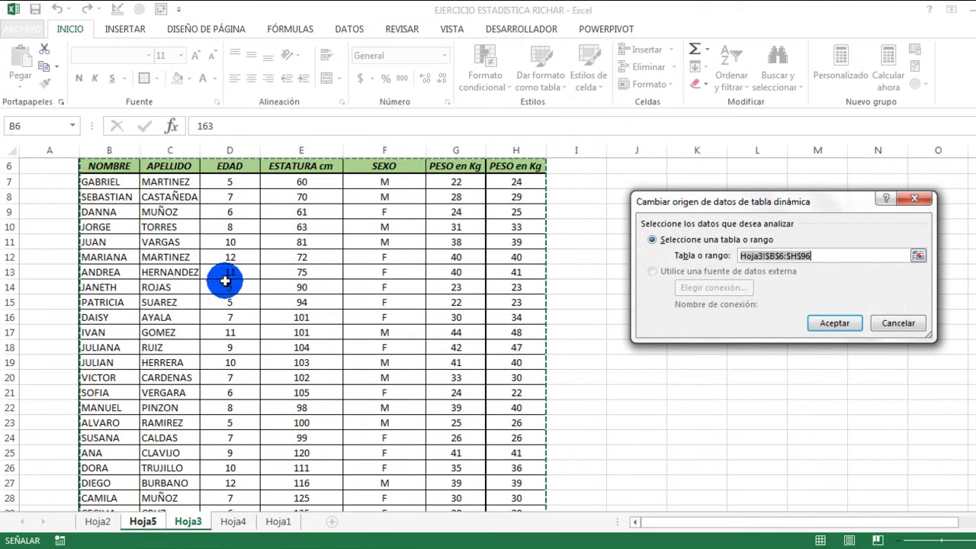
scroll(244, 434, down, 4)
scroll(246, 440, down, 20)
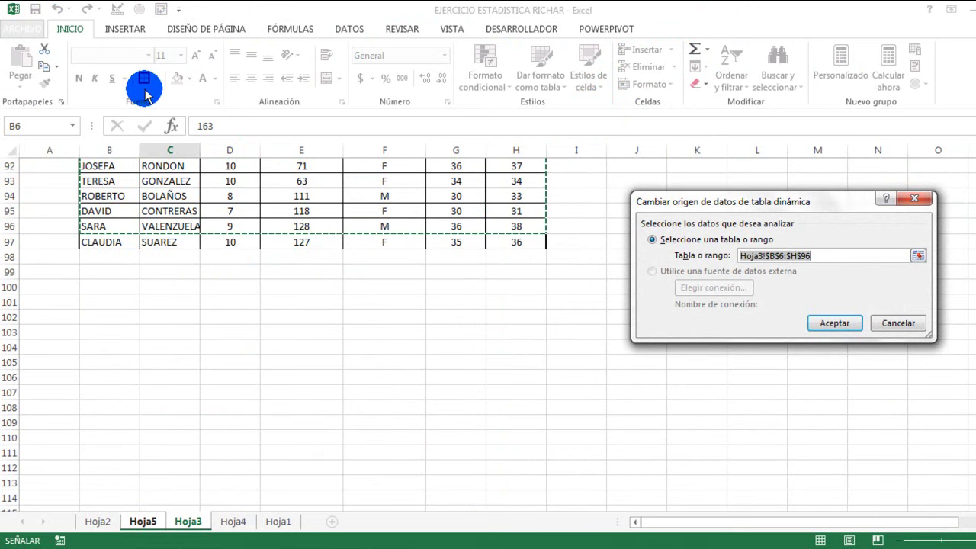
scroll(145, 92, down, 5)
scroll(145, 91, down, 8)
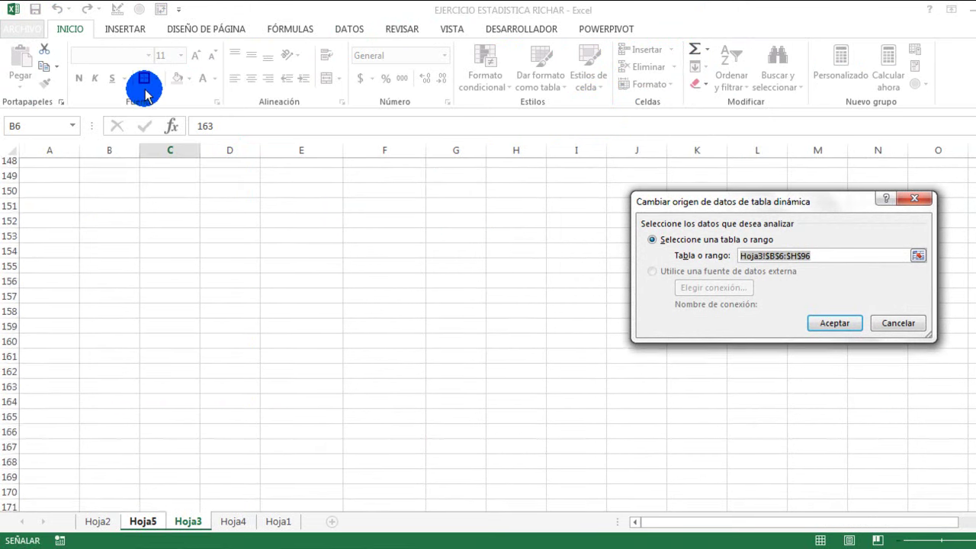
scroll(145, 91, up, 20)
scroll(145, 92, up, 20)
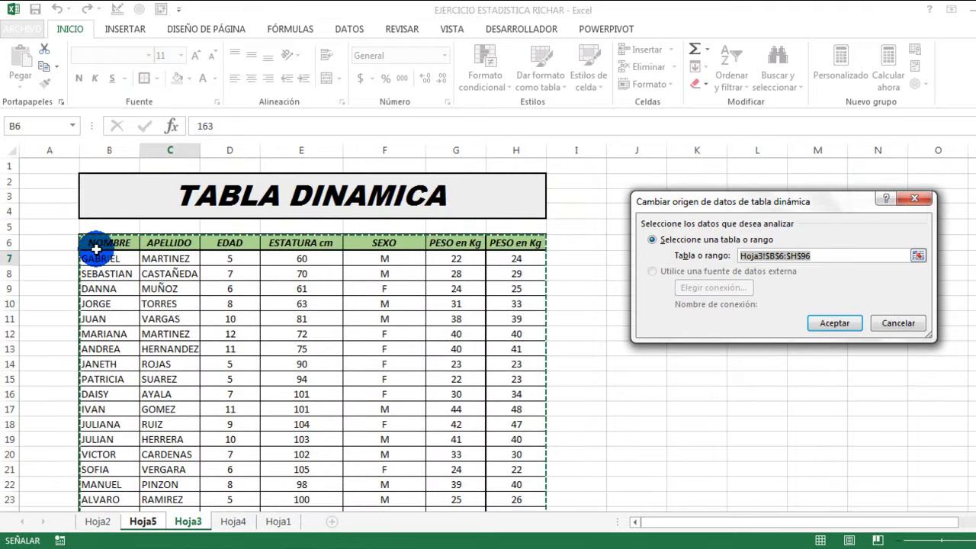
drag(96, 249, 510, 446)
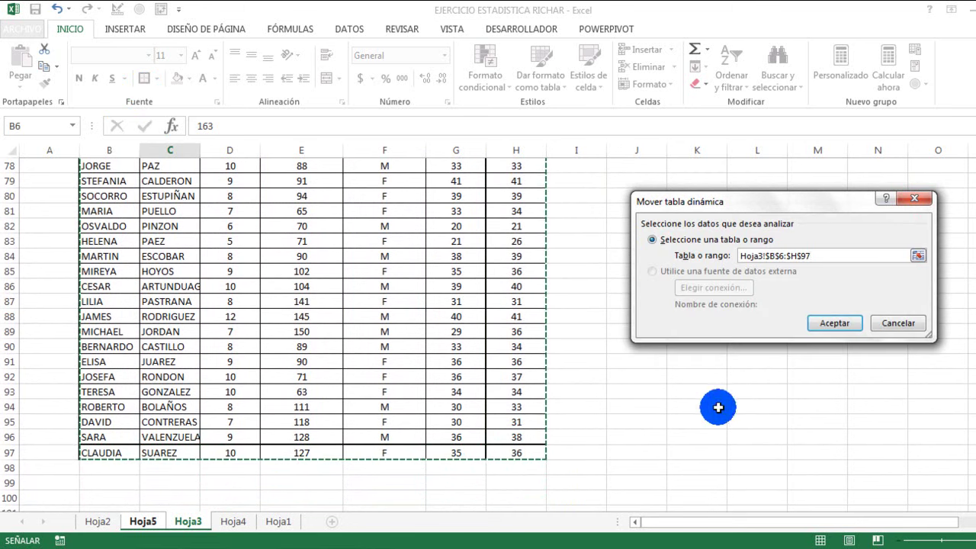
click(839, 323)
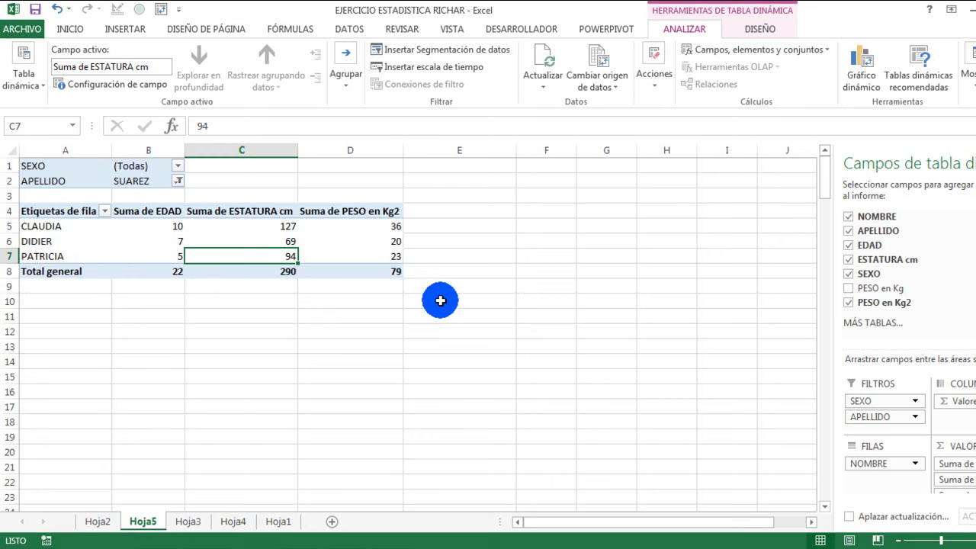
Set the APELLIDO report filter to (Todas) so the pivot table covers every surname.
click(178, 182)
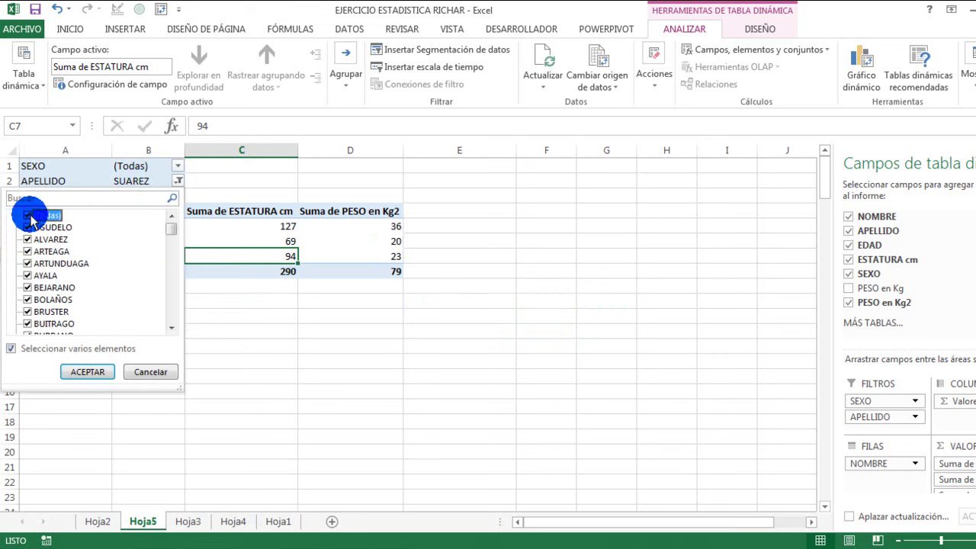
click(85, 370)
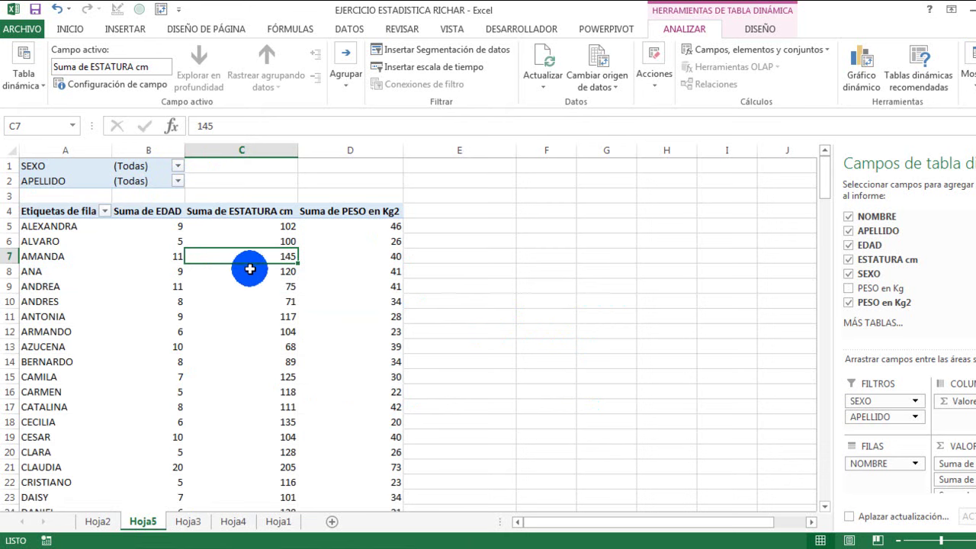
mouse_move(249, 269)
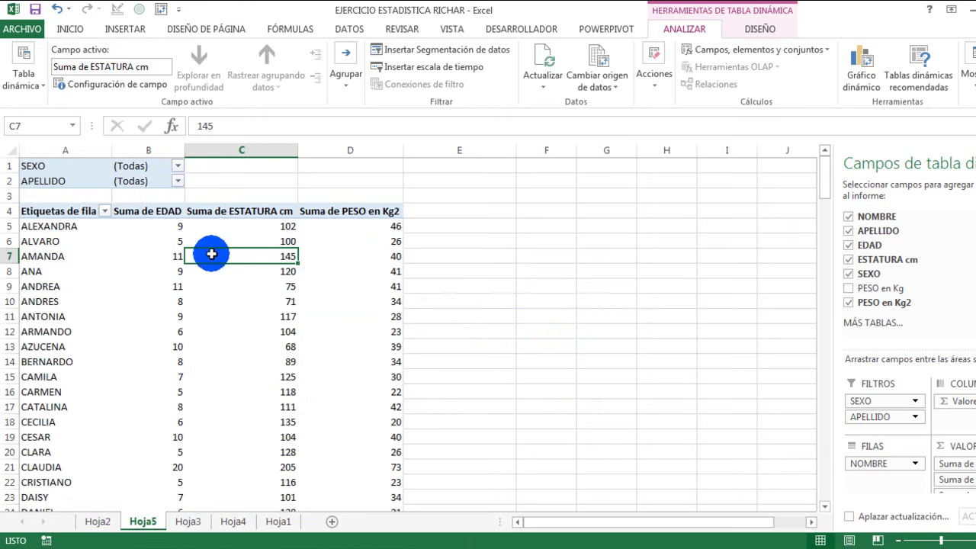
mouse_move(382, 379)
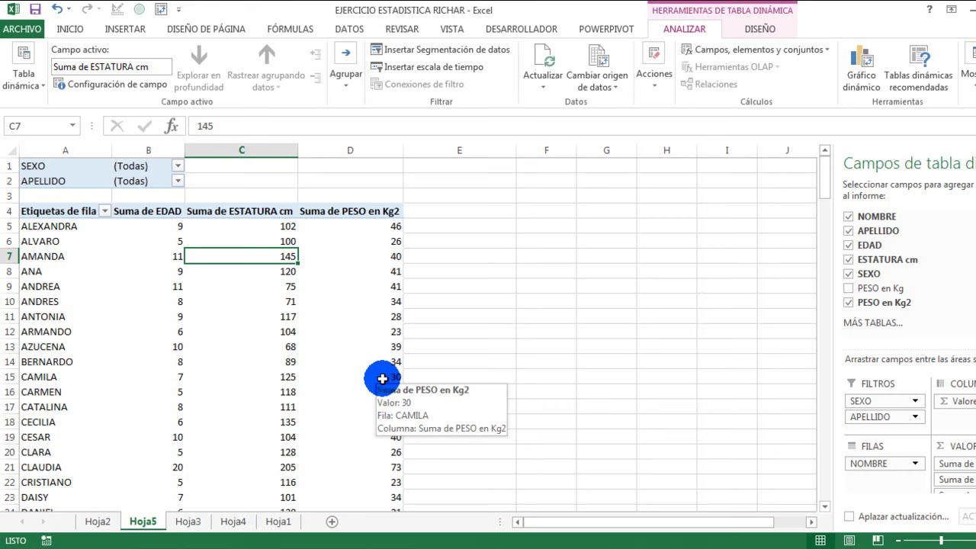
Filter the pivot table's NOMBRE row labels to six selected children whose first names begin with A.
click(104, 210)
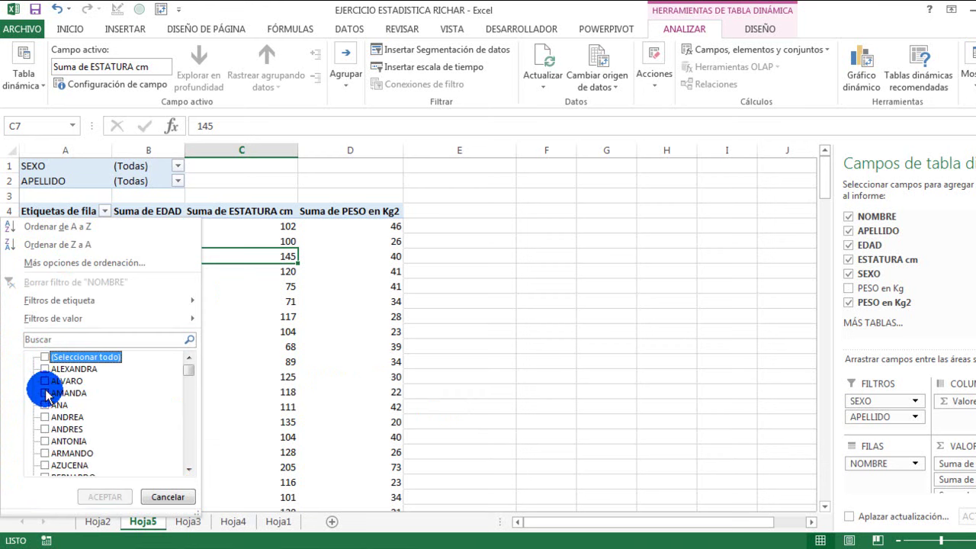
click(45, 380)
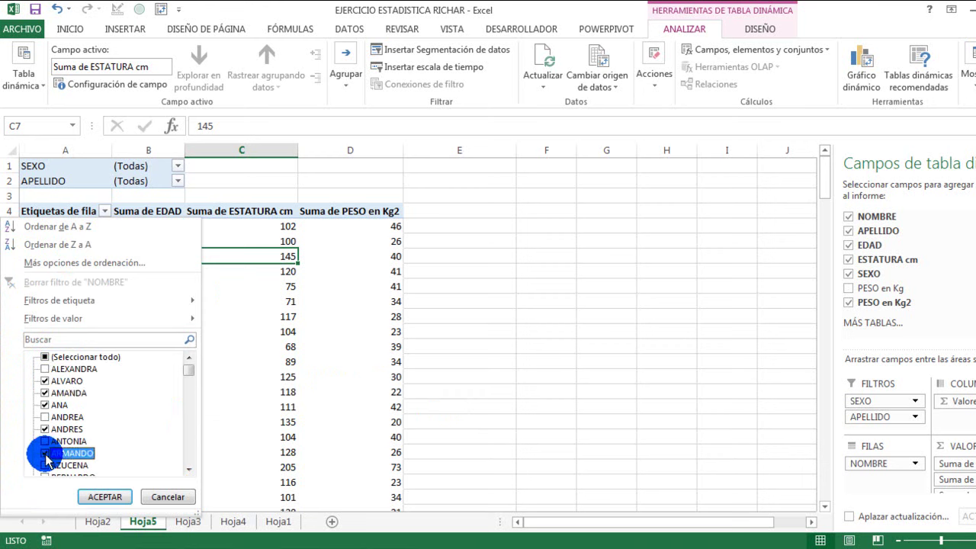
click(190, 471)
click(190, 471)
click(46, 393)
click(107, 497)
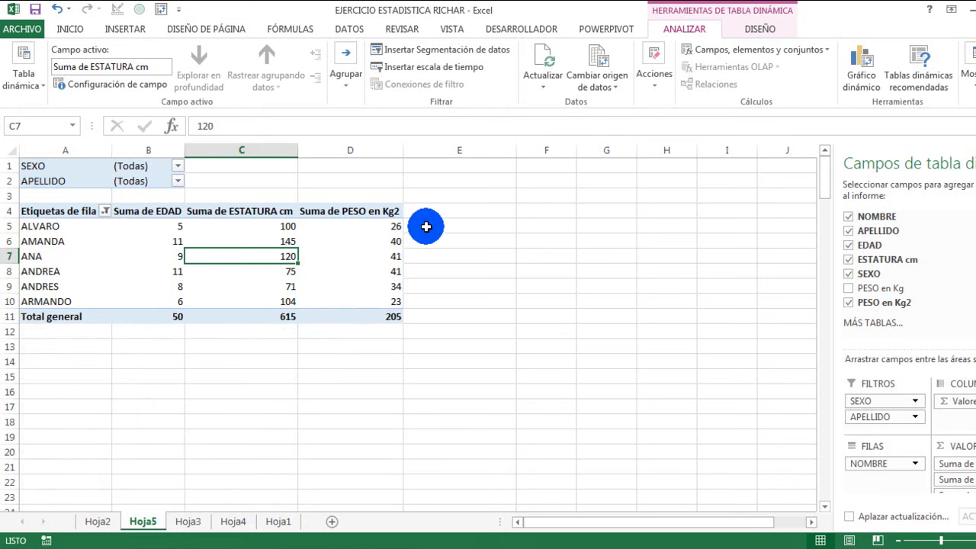
click(496, 307)
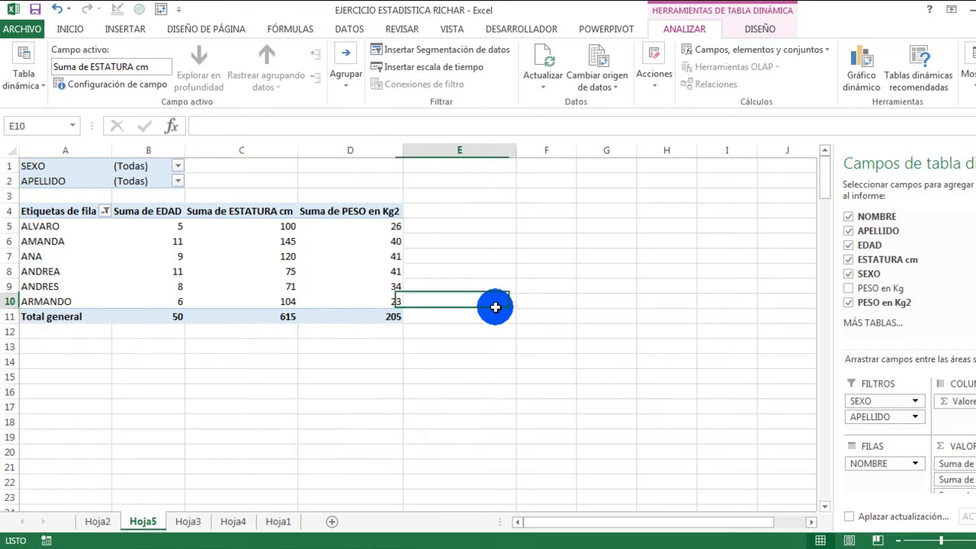
click(324, 243)
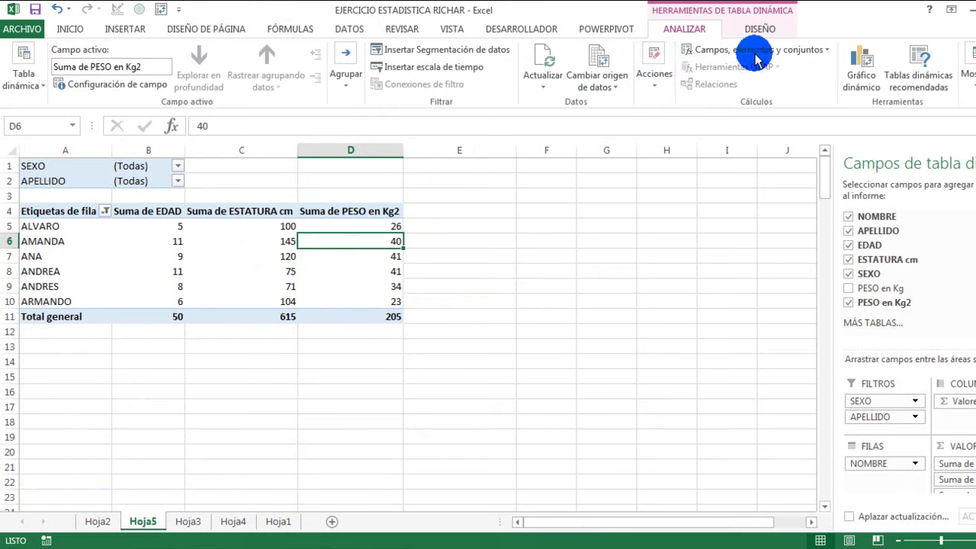
Insert a 3D clustered column (Columna agrupada 3D) pivot chart from the filtered pivot table.
click(861, 76)
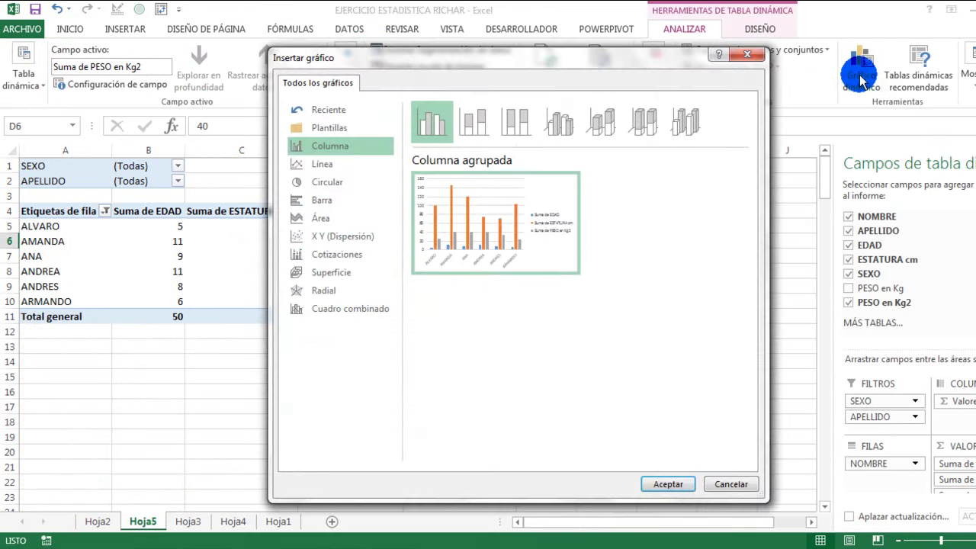
mouse_move(494, 229)
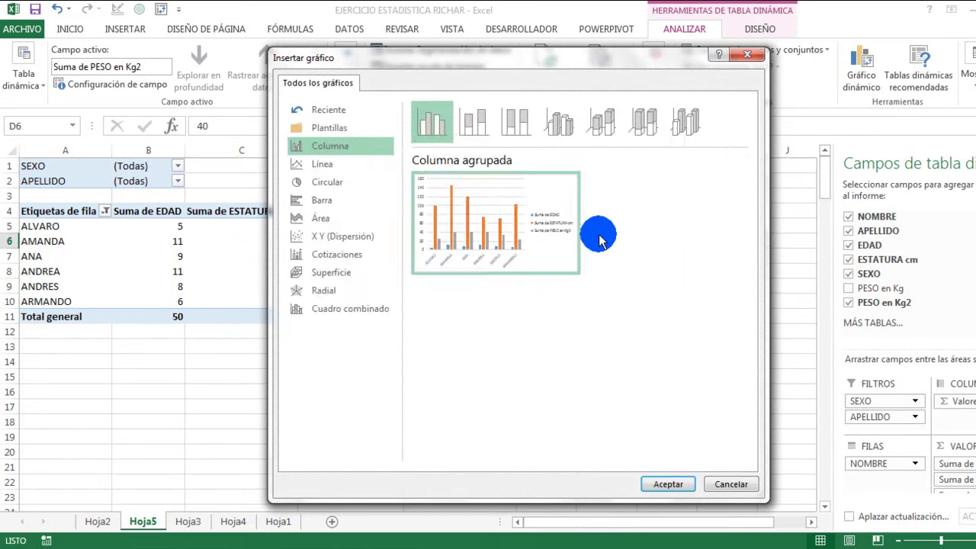
mouse_move(562, 190)
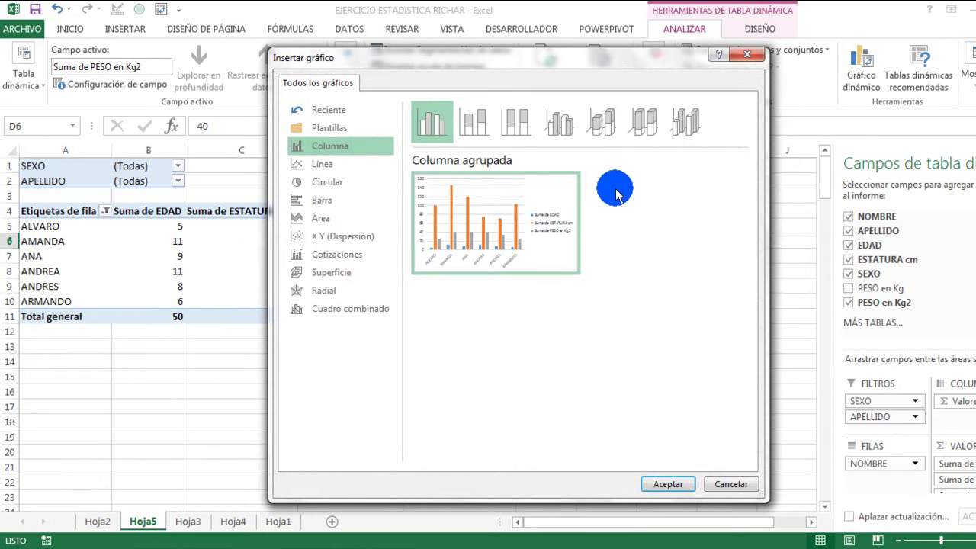
click(562, 124)
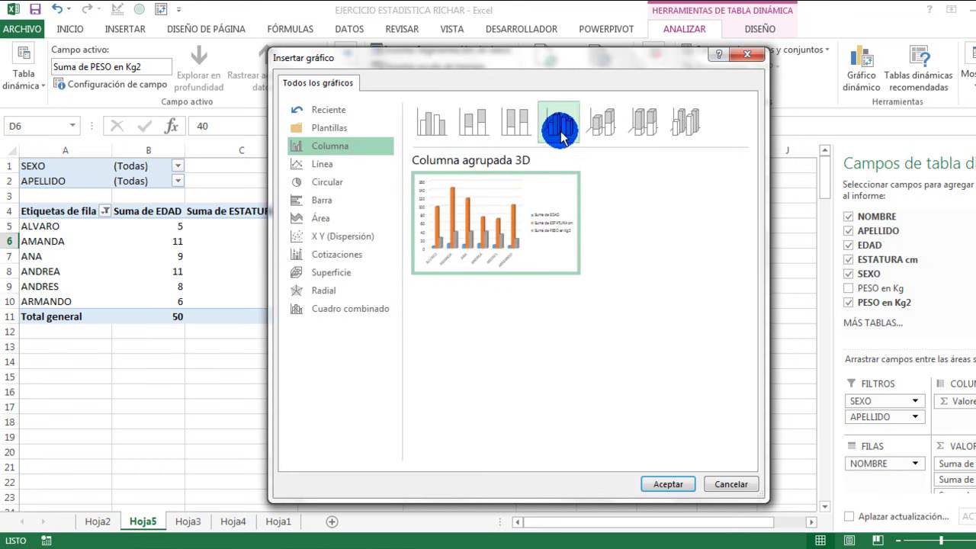
click(668, 482)
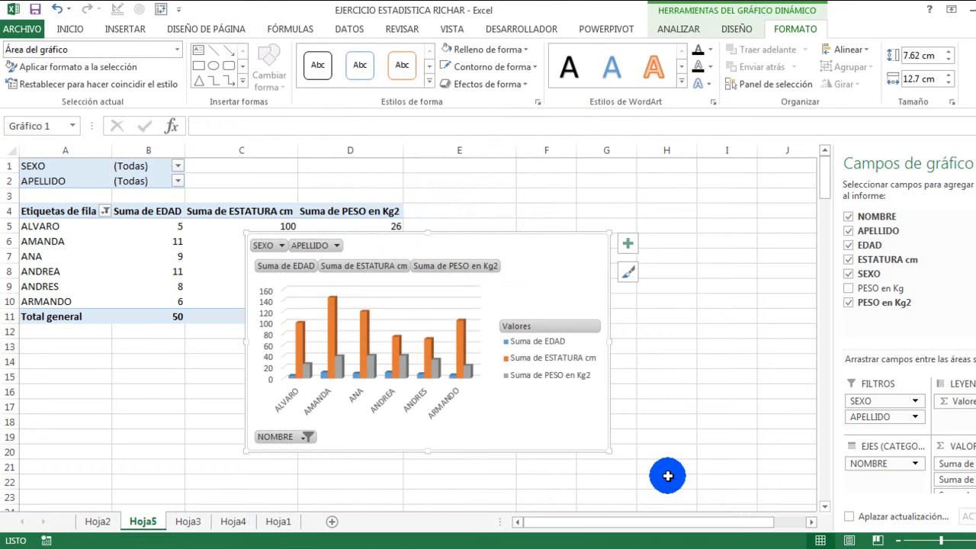
Enlarge the pivot chart to about 9.94 cm by 16.35 cm and place it just below the pivot table.
mouse_move(495, 251)
mouse_down()
mouse_move(459, 244)
mouse_move(645, 323)
mouse_move(656, 269)
mouse_up()
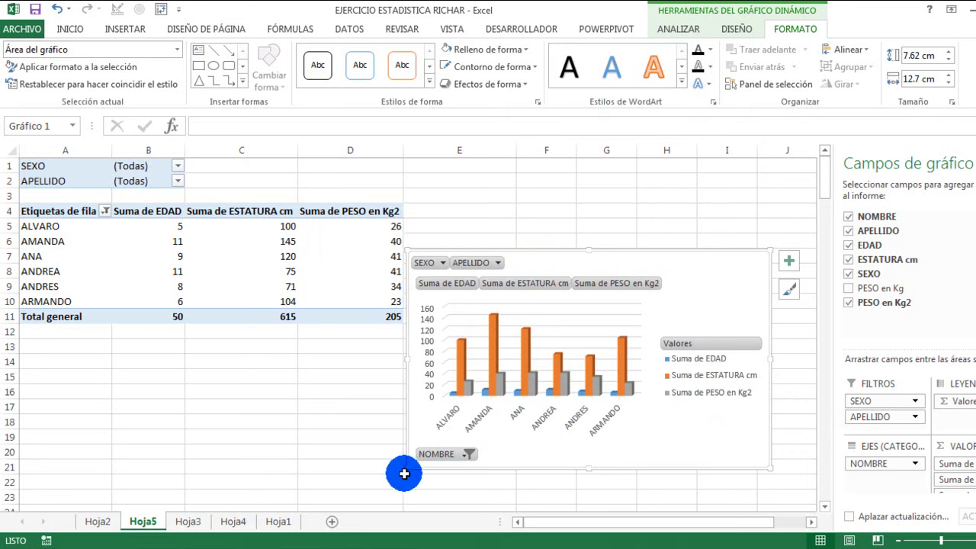
drag(407, 468, 308, 523)
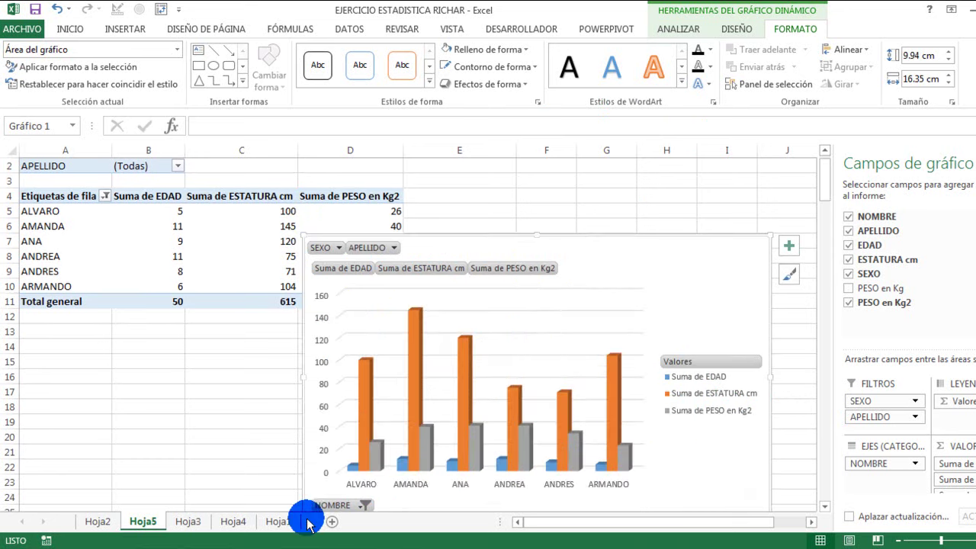
scroll(308, 523, down, 2)
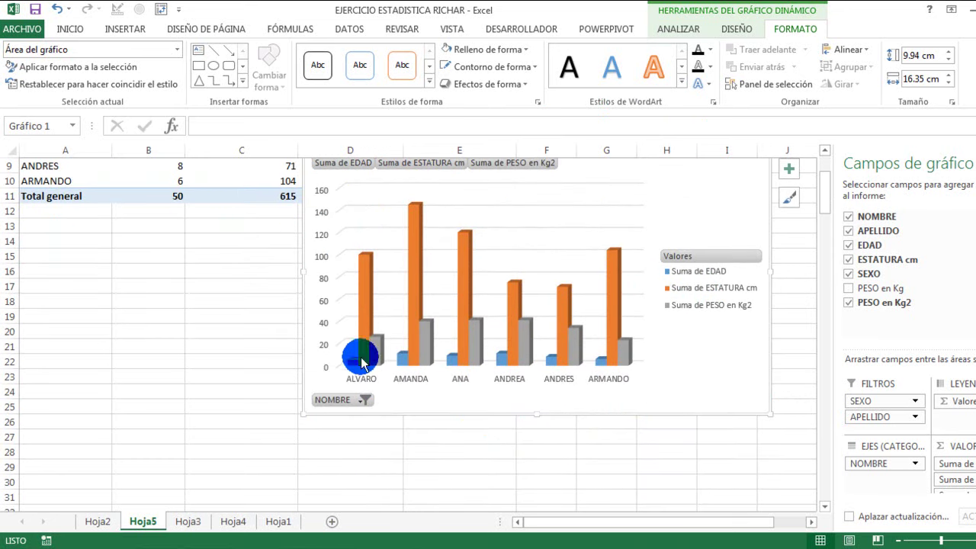
drag(510, 183, 497, 216)
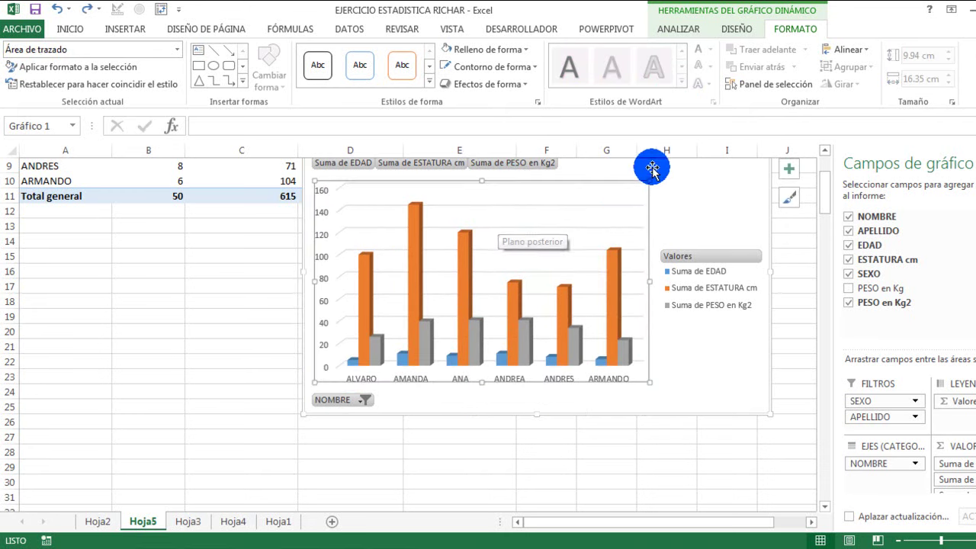
drag(693, 163, 636, 252)
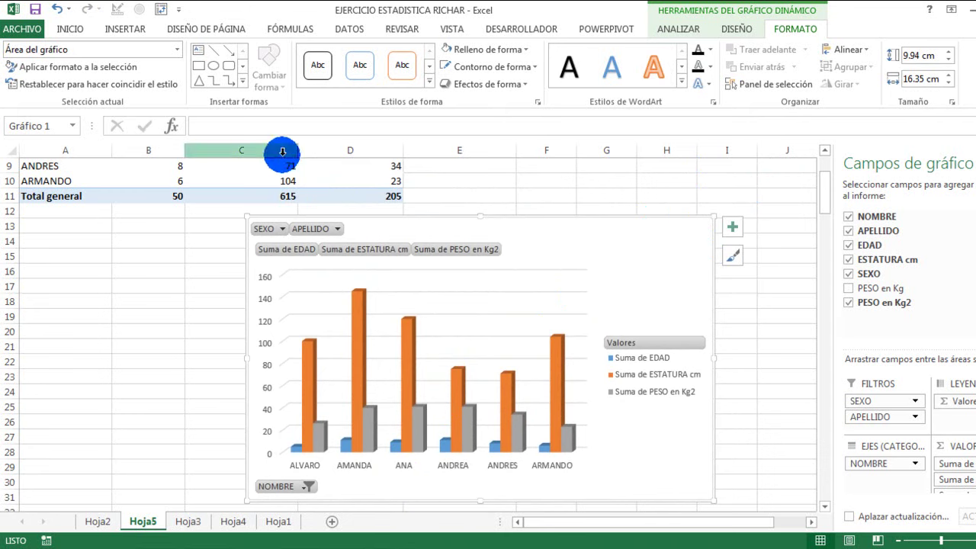
Apply the dark gradient-background chart style with orange columns to the pivot chart.
click(737, 29)
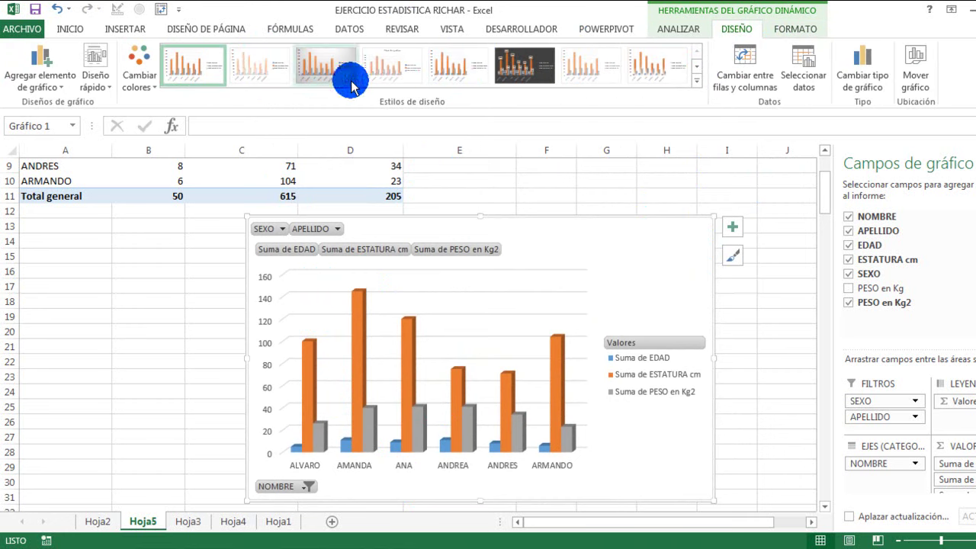
click(696, 80)
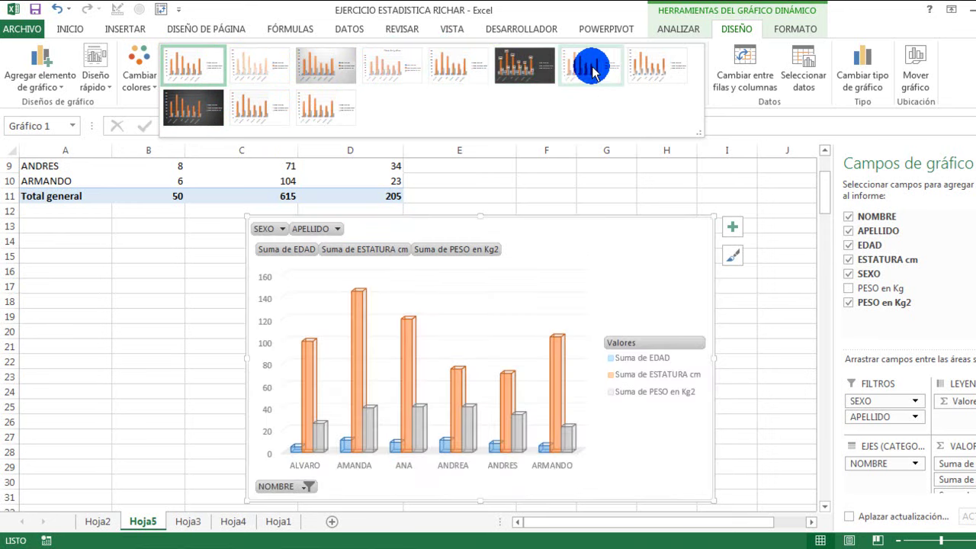
click(189, 111)
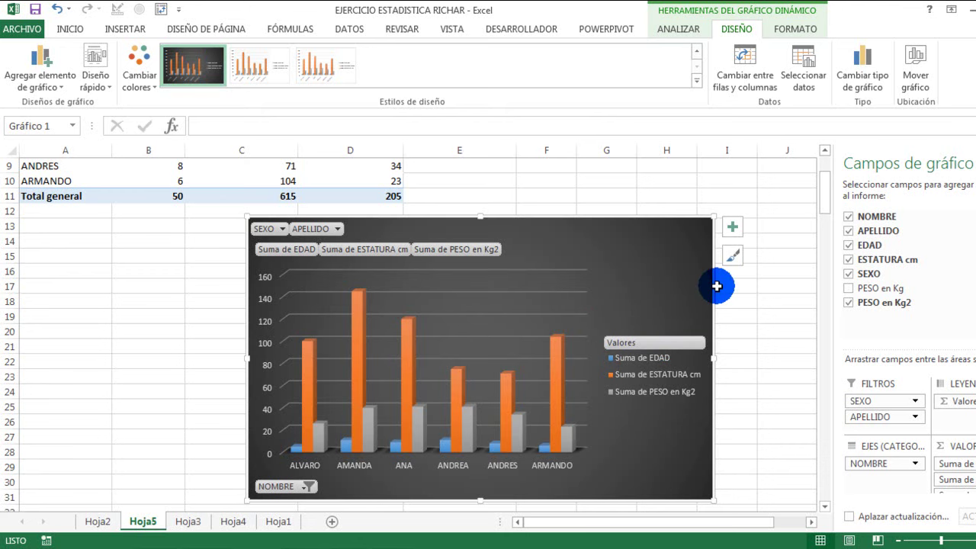
Add a chart title to the pivot chart and change its text to DATOS NIÑOS.
click(733, 232)
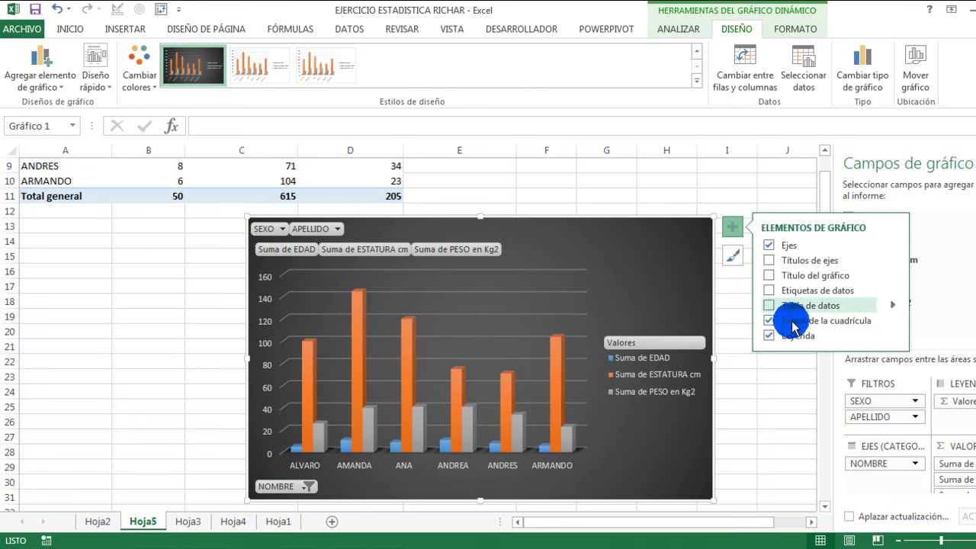
click(770, 277)
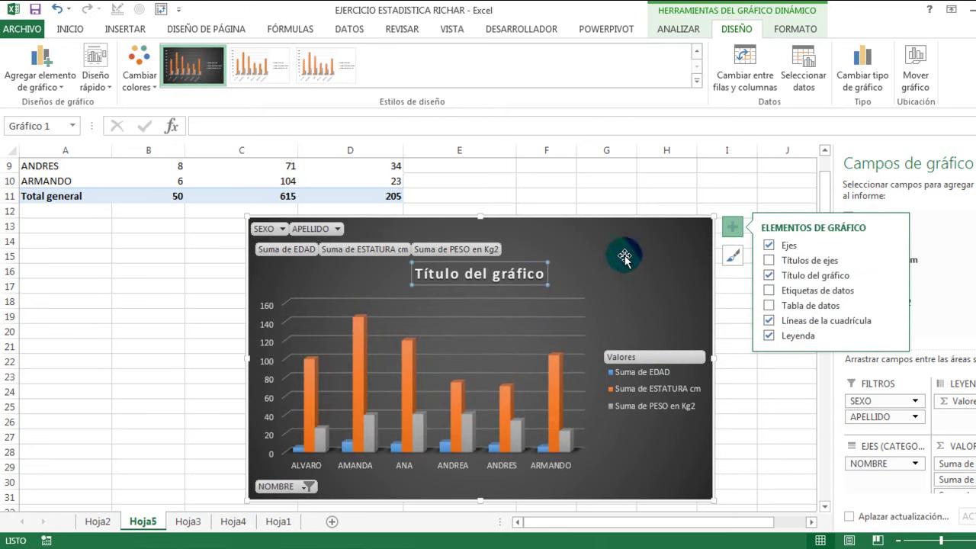
click(539, 272)
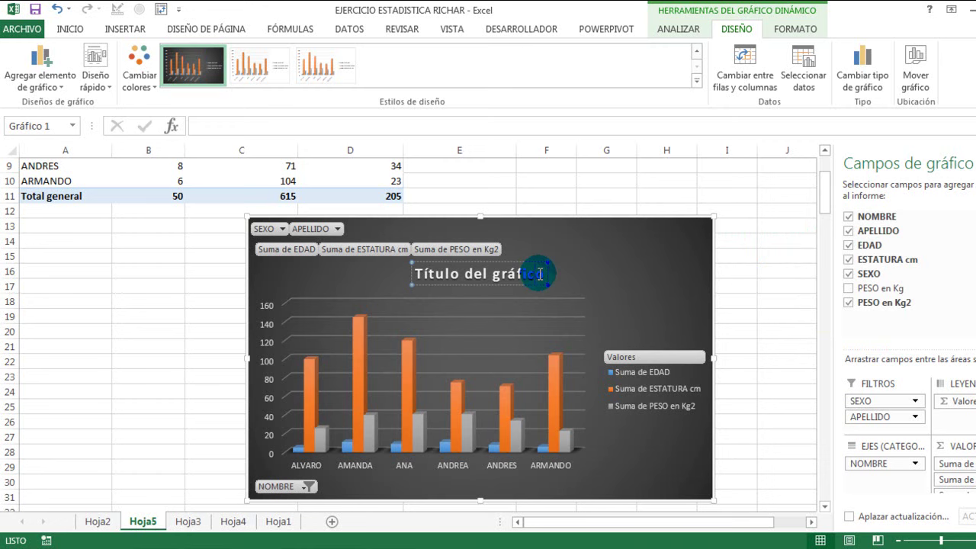
key(BackSpace)
key(BackSpace)
key(BackSpace)
key(BackSpace)
key(BackSpace)
key(BackSpace)
key(BackSpace)
key(BackSpace)
key(BackSpace)
key(BackSpace)
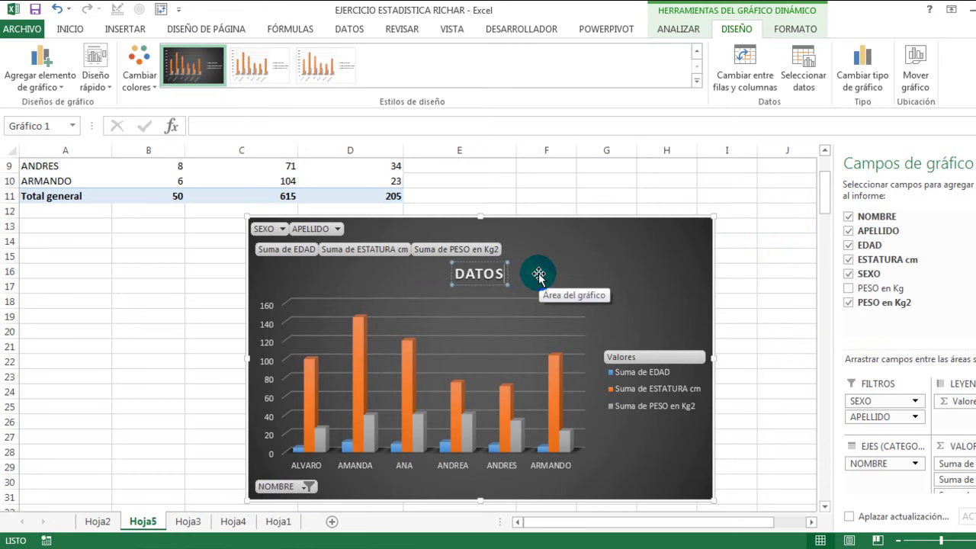
text(NIÑOS)
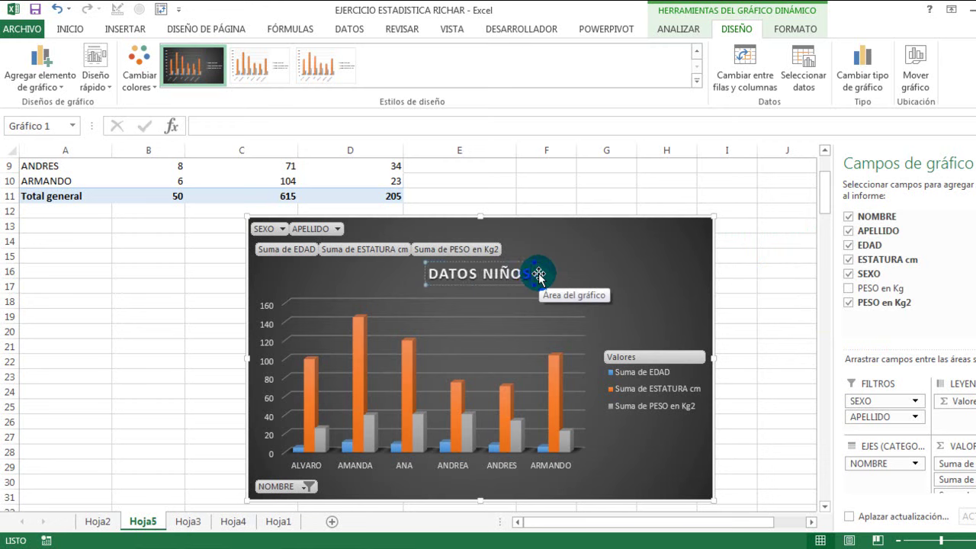
key(Return)
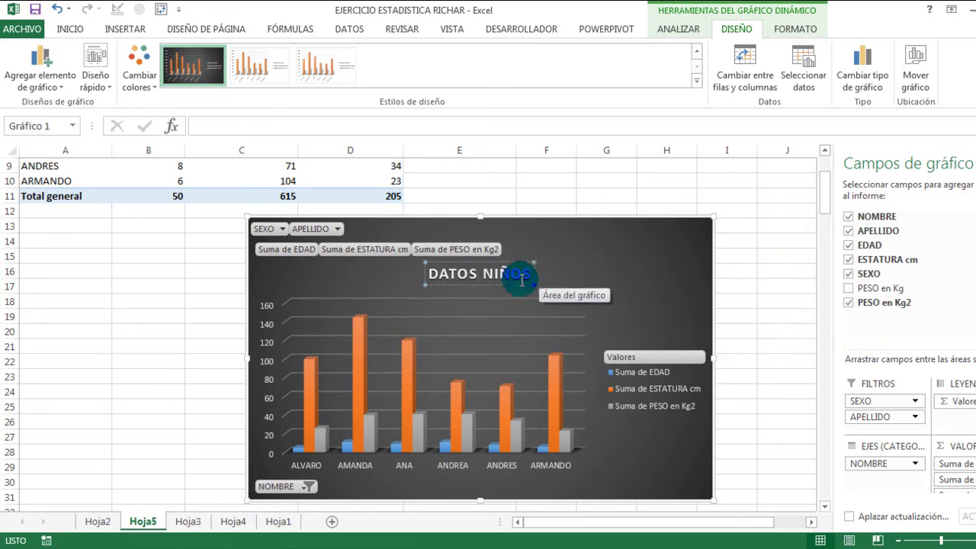
Apply the light-blue outlined WordArt style to the whole DATOS NIÑOS chart title.
click(446, 272)
drag(432, 272, 559, 276)
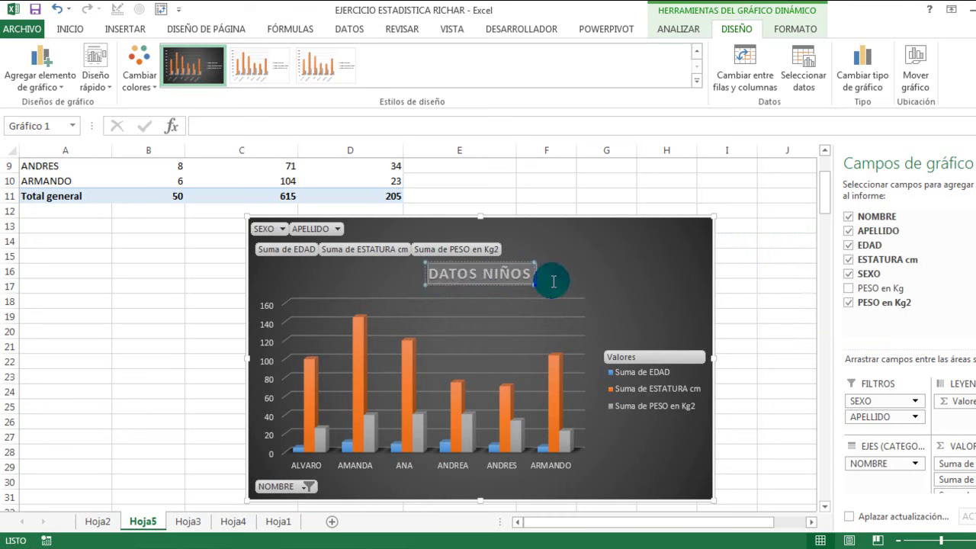
click(789, 29)
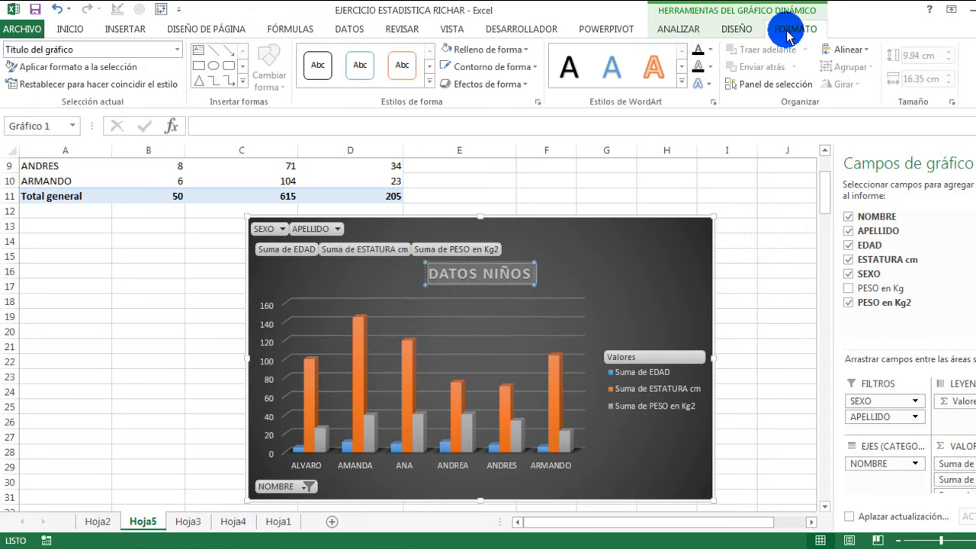
click(681, 82)
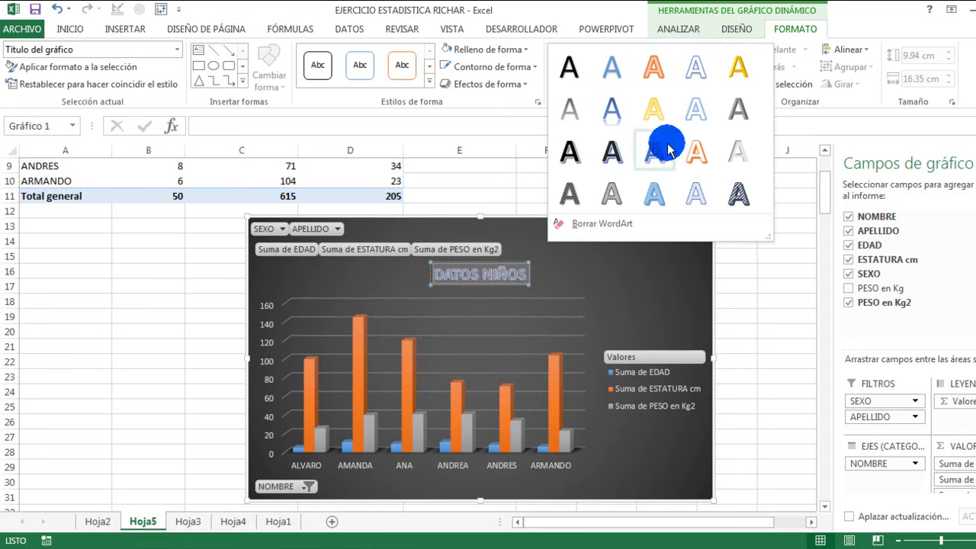
click(703, 113)
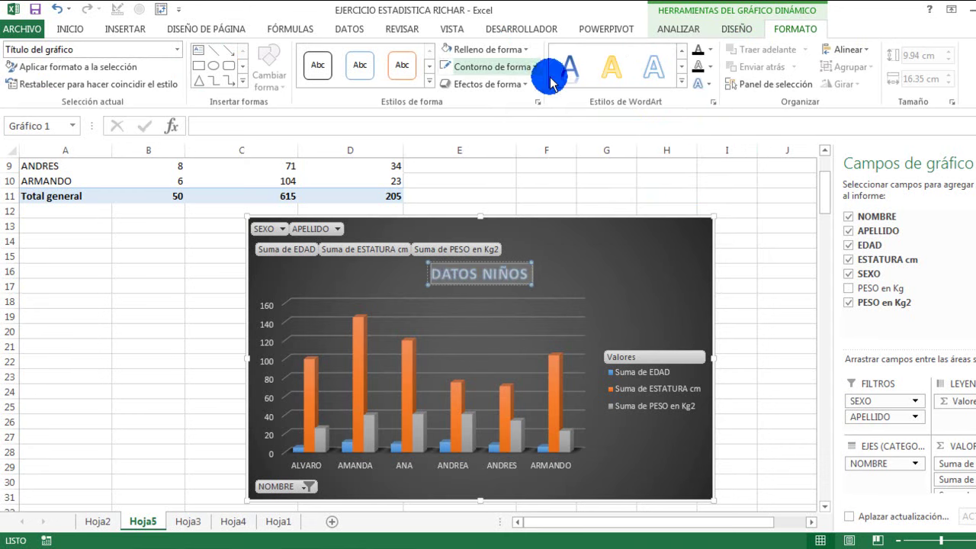
Give the chart title a light blue text fill and a blue text outline from the theme colours.
click(712, 55)
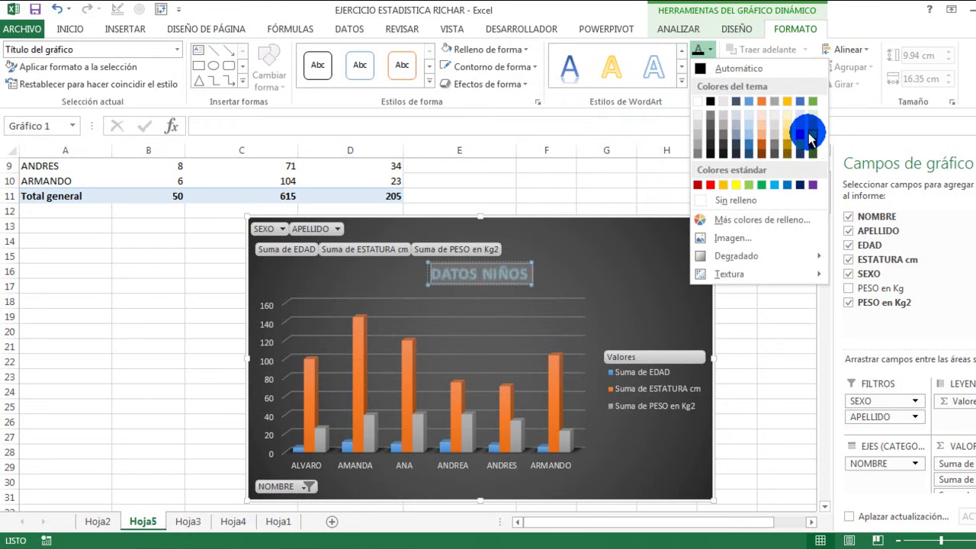
click(746, 119)
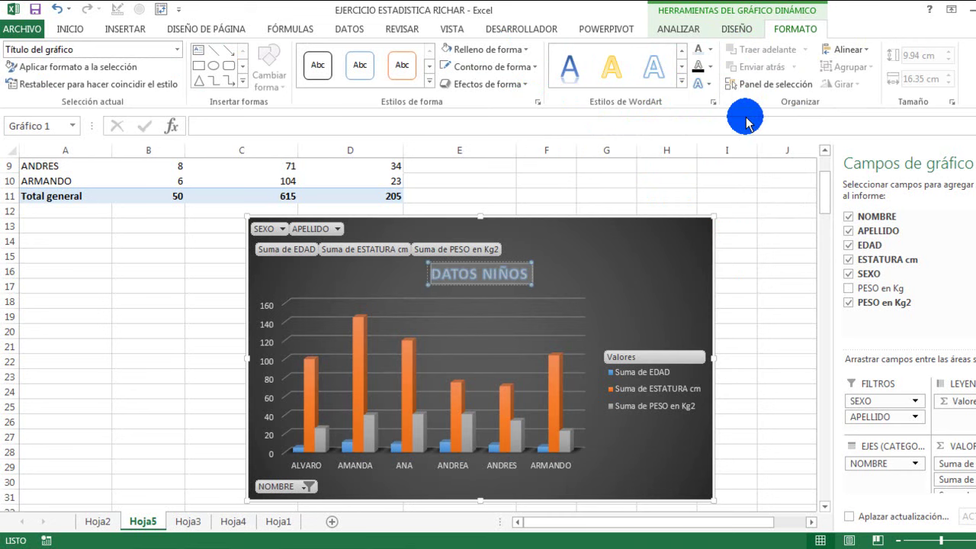
click(710, 67)
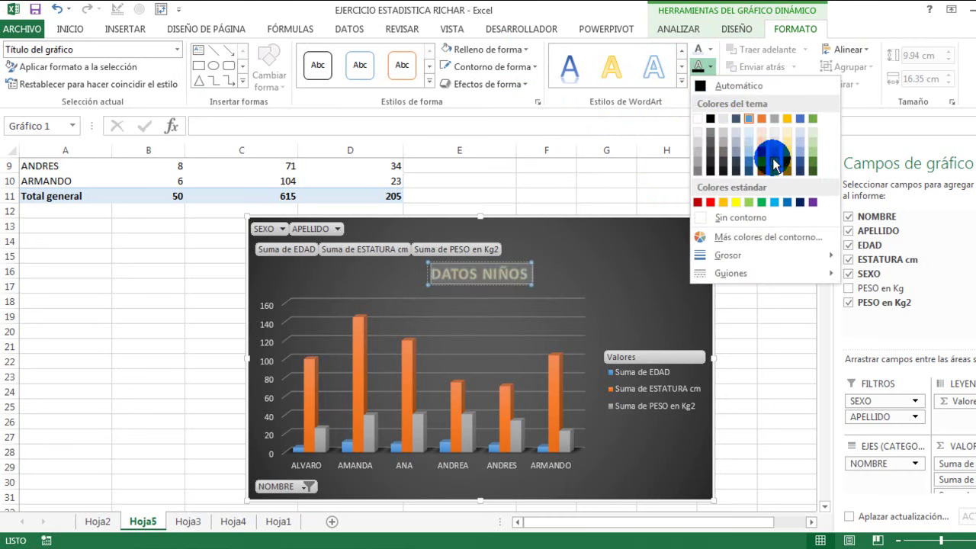
click(749, 162)
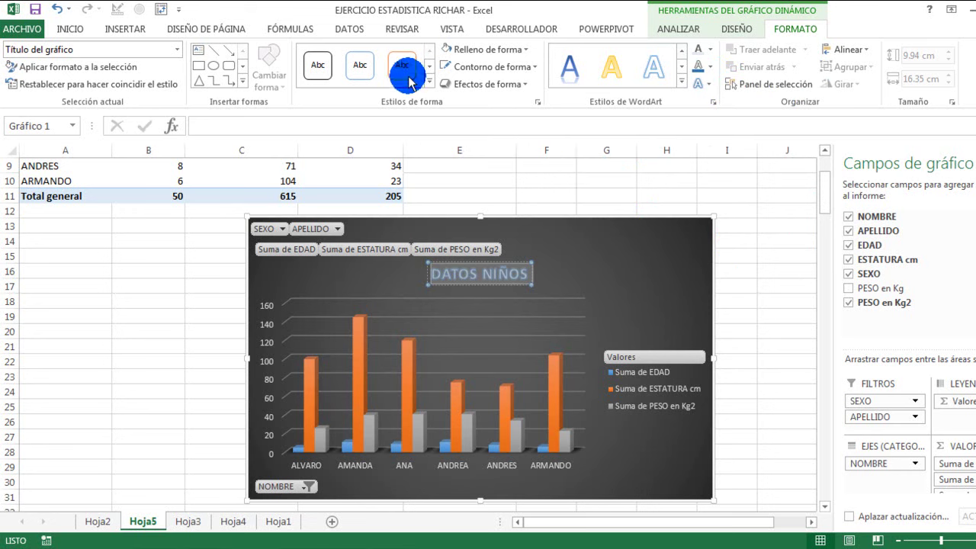
Outline the chart area with a 3 pto border in a blue theme colour and deselect the chart to view it.
click(621, 280)
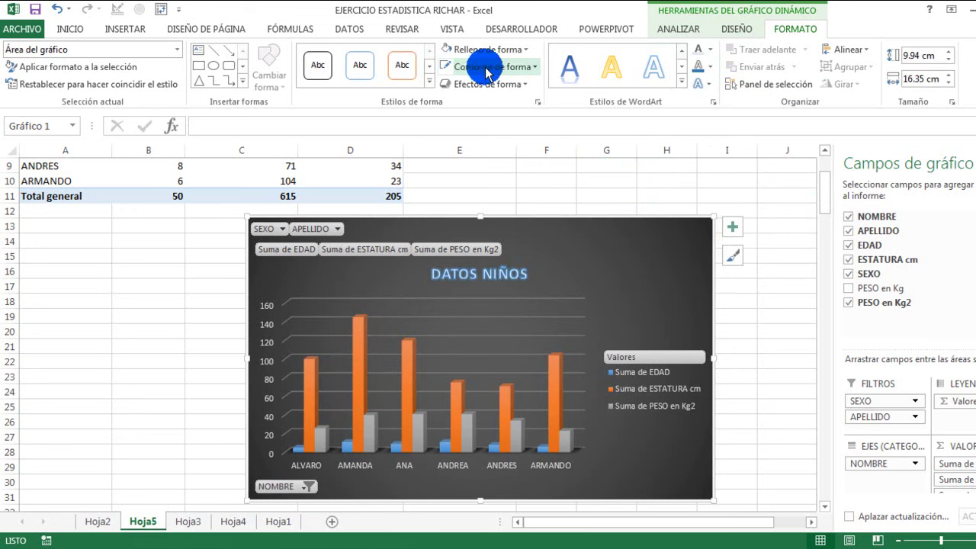
click(536, 67)
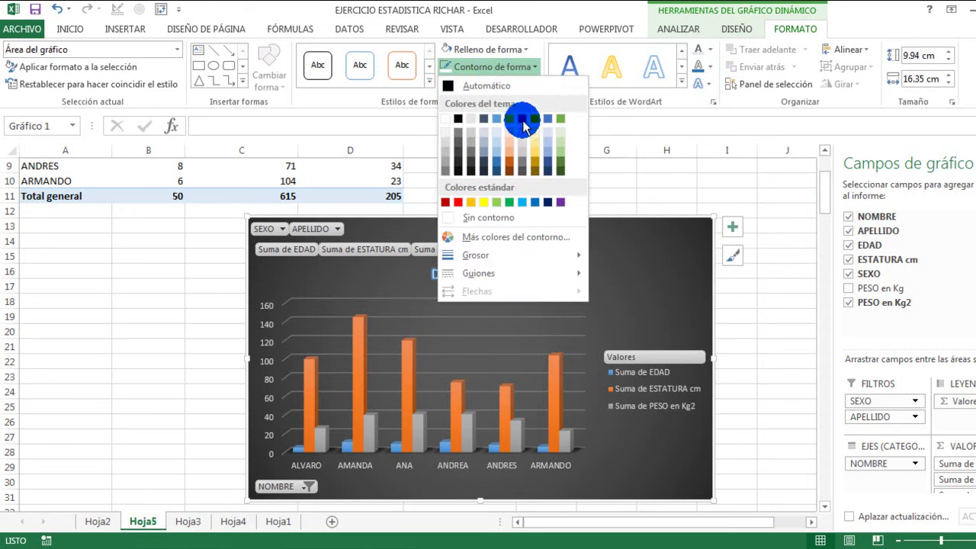
mouse_move(474, 255)
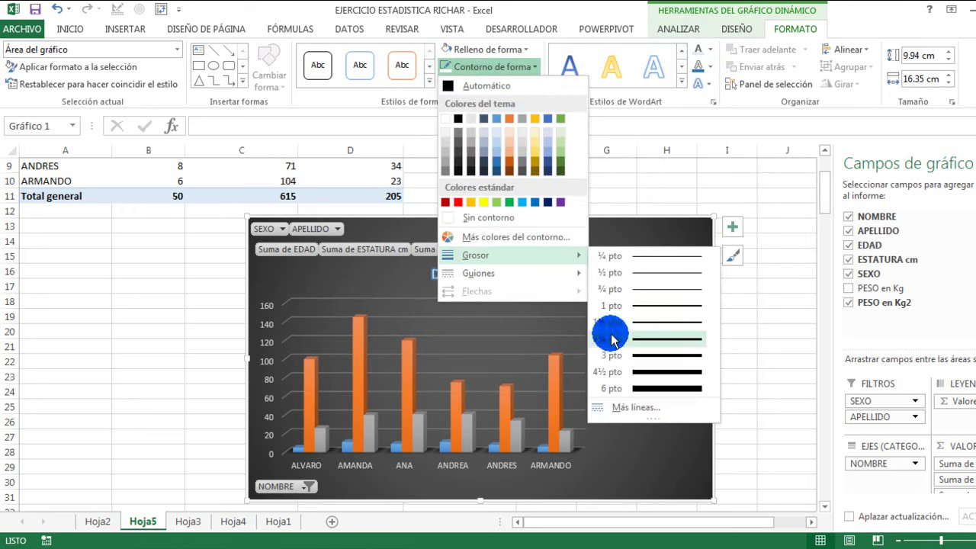
click(629, 359)
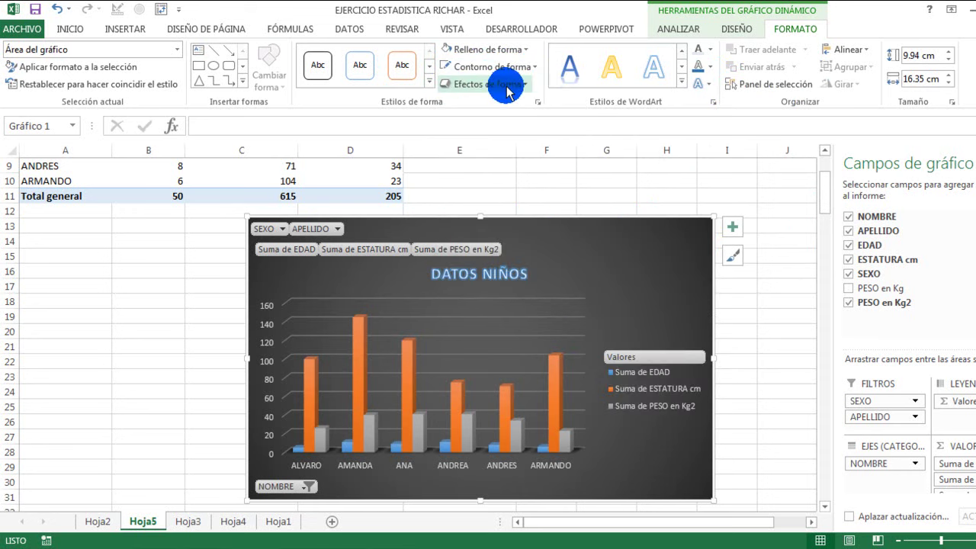
click(526, 67)
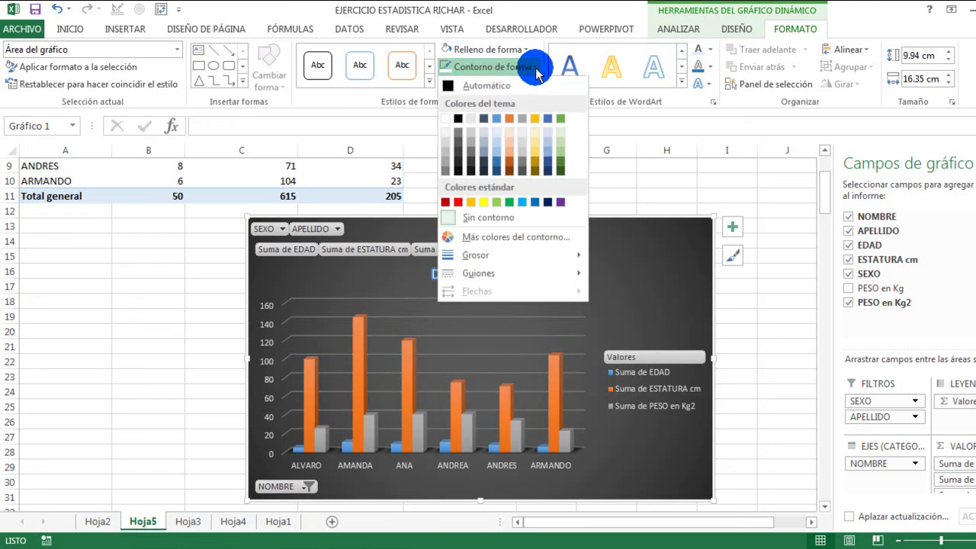
click(496, 156)
click(752, 287)
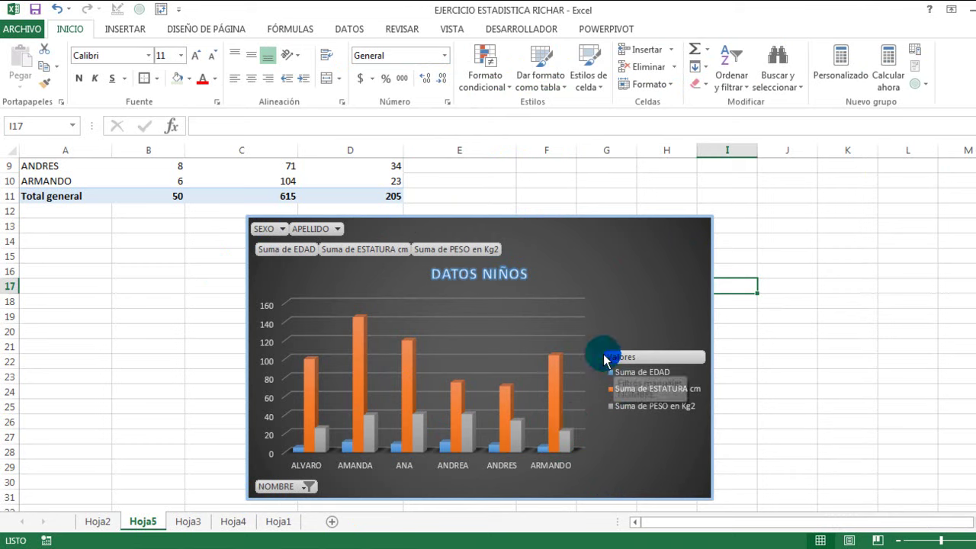
scroll(531, 352, up, 2)
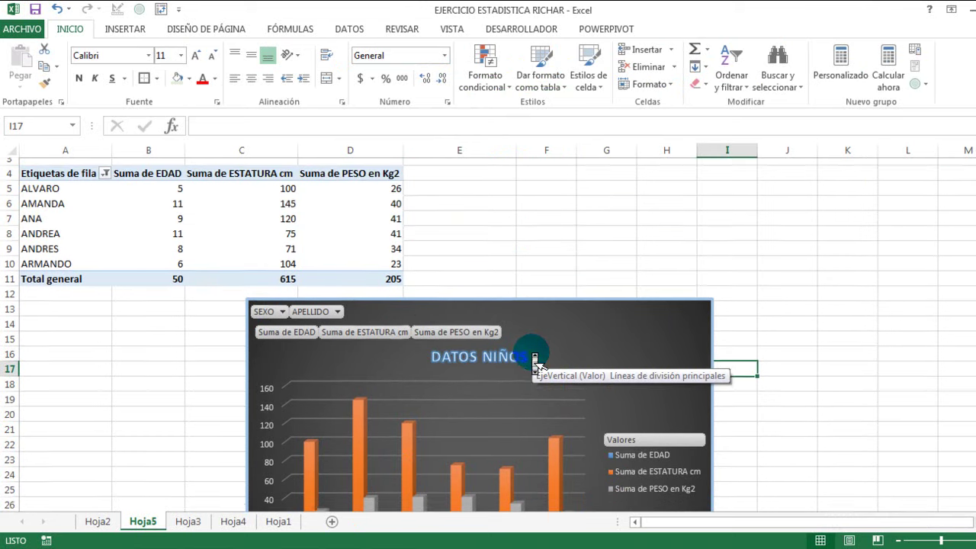
scroll(536, 362, down, 2)
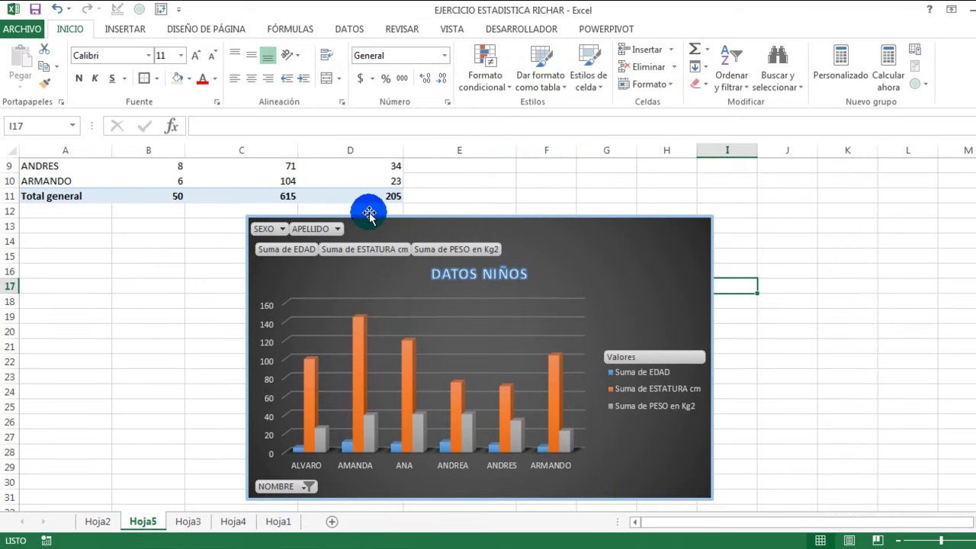
click(340, 232)
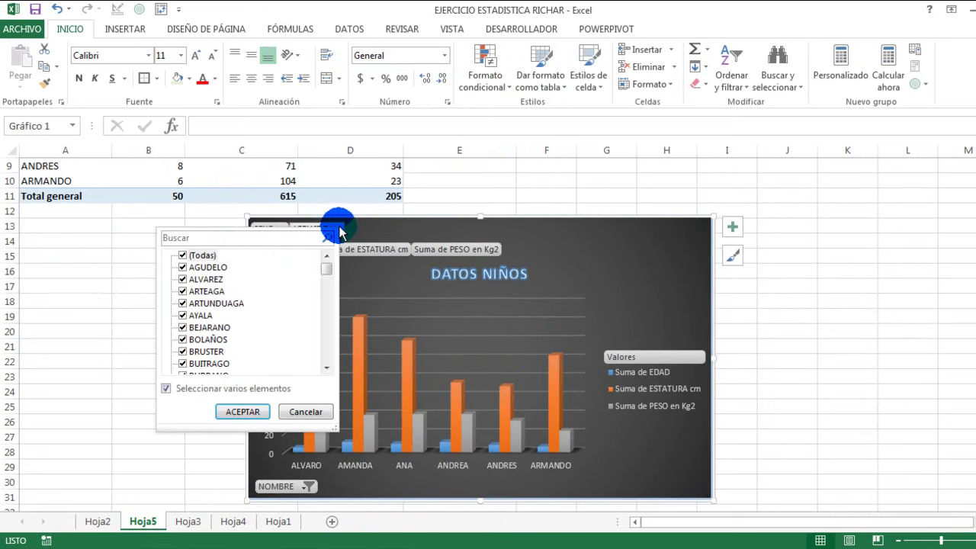
click(372, 227)
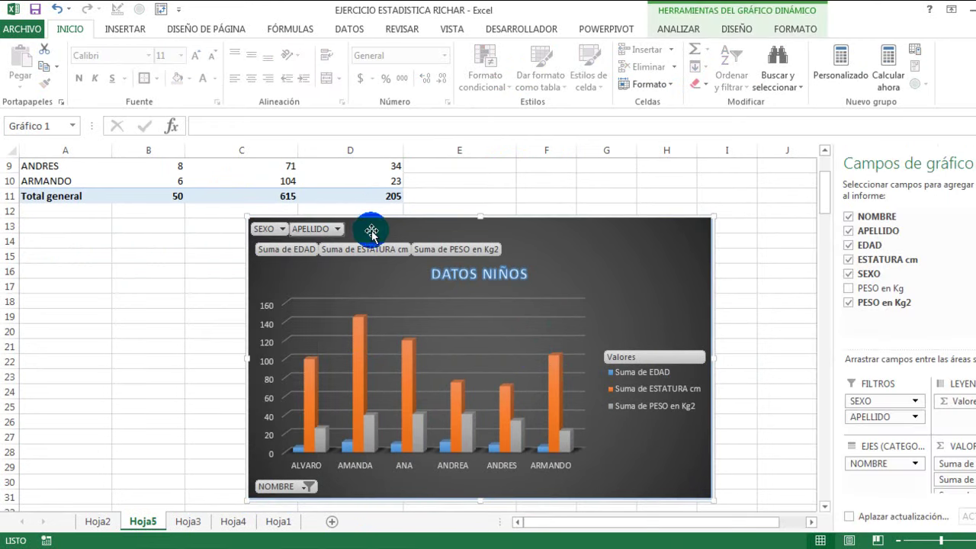
click(283, 230)
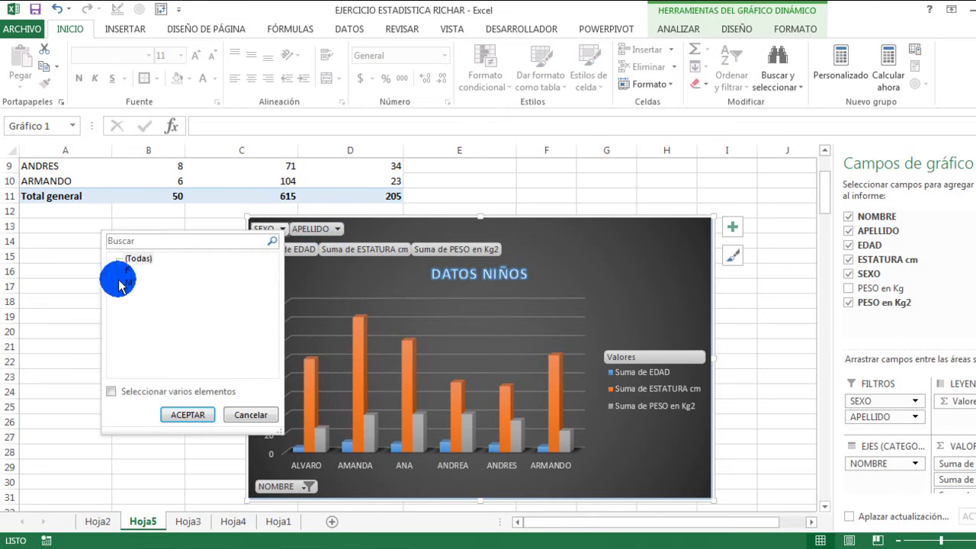
click(187, 414)
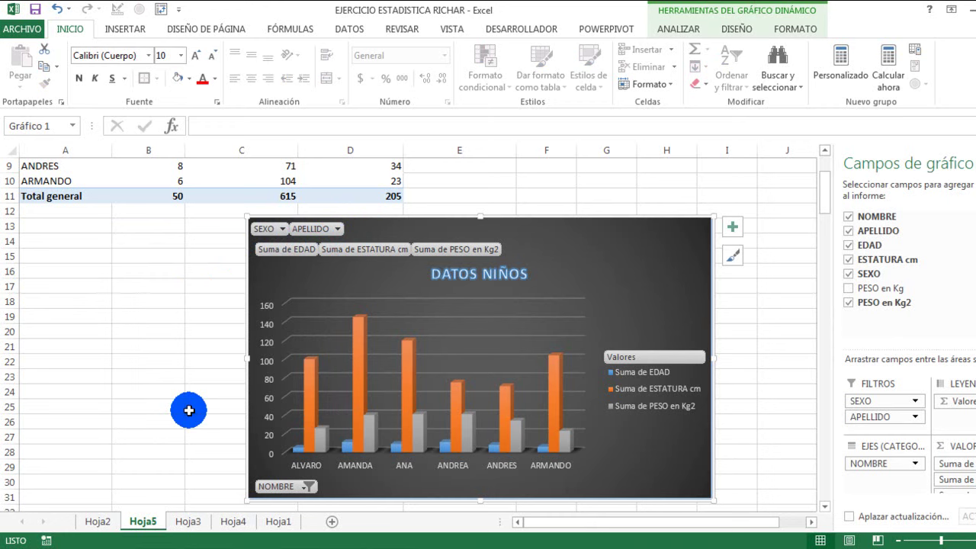
Filter the pivot chart by SEXO to show only M.
click(283, 229)
click(127, 282)
click(188, 414)
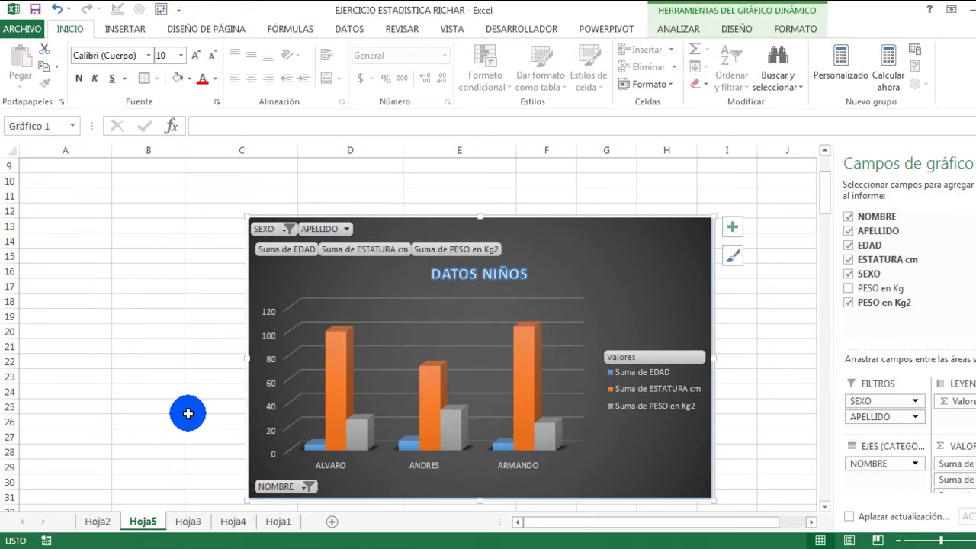
Switch the pivot chart's SEXO filter to F.
click(289, 231)
click(132, 271)
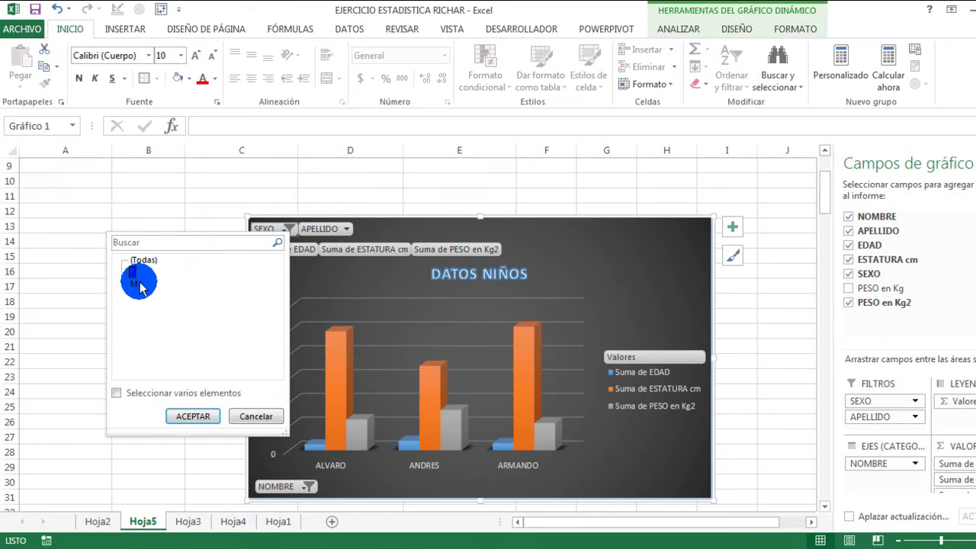
click(197, 417)
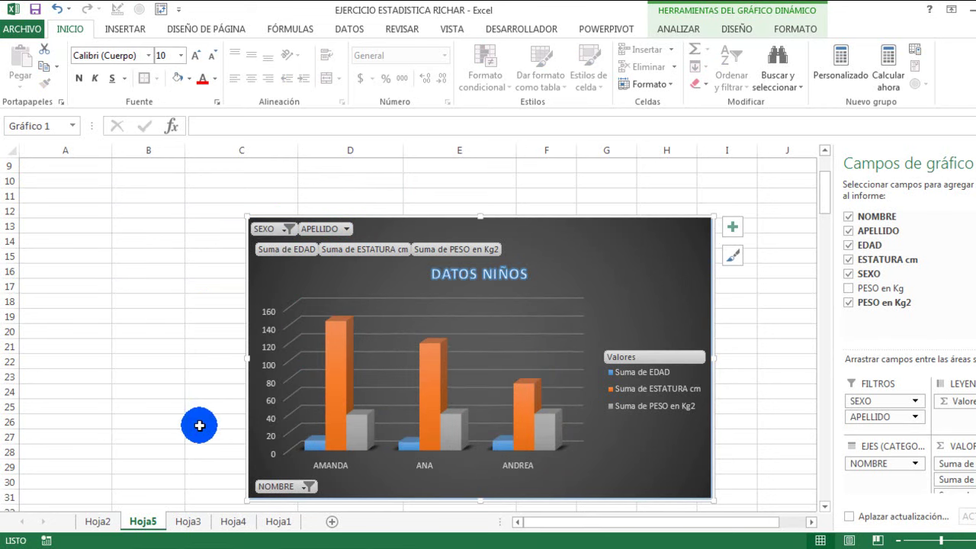
Include the second unselected name of the list in the pivot chart's NOMBRE filter.
click(281, 486)
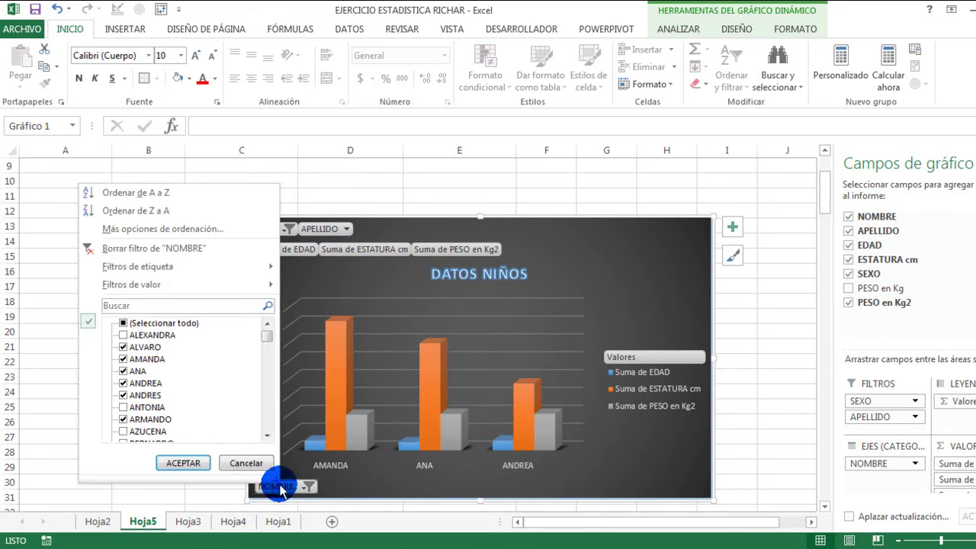
click(128, 410)
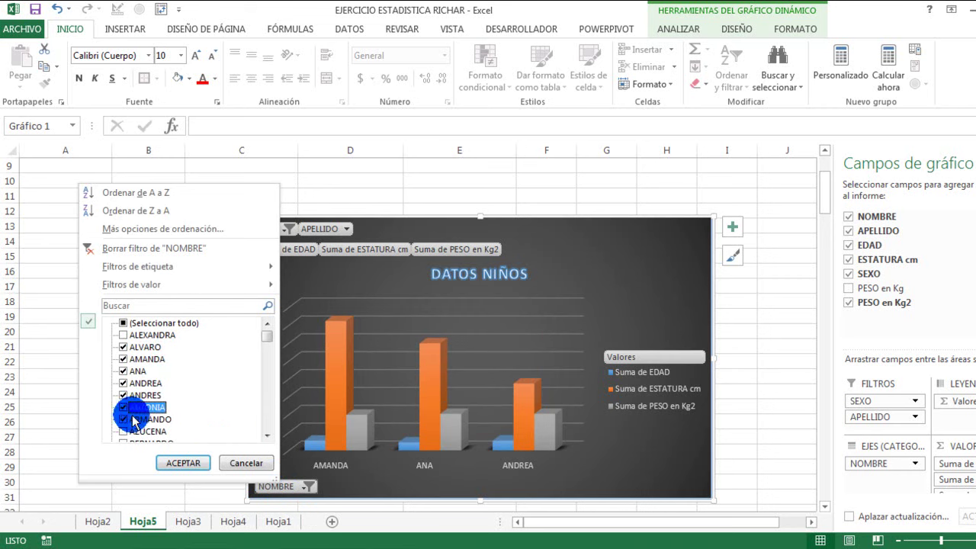
click(189, 467)
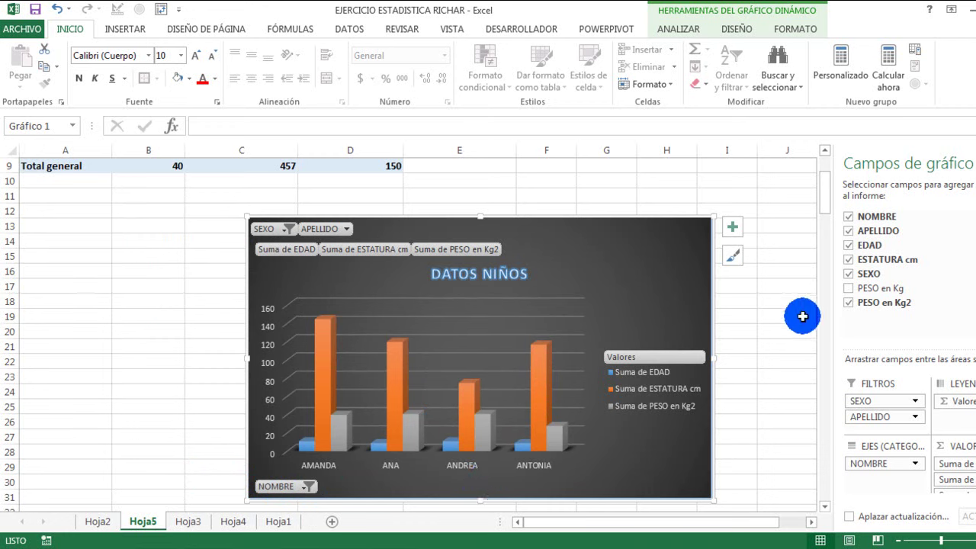
Remove the SEXO and ESTATURA cm fields from the pivot chart and its table.
click(848, 275)
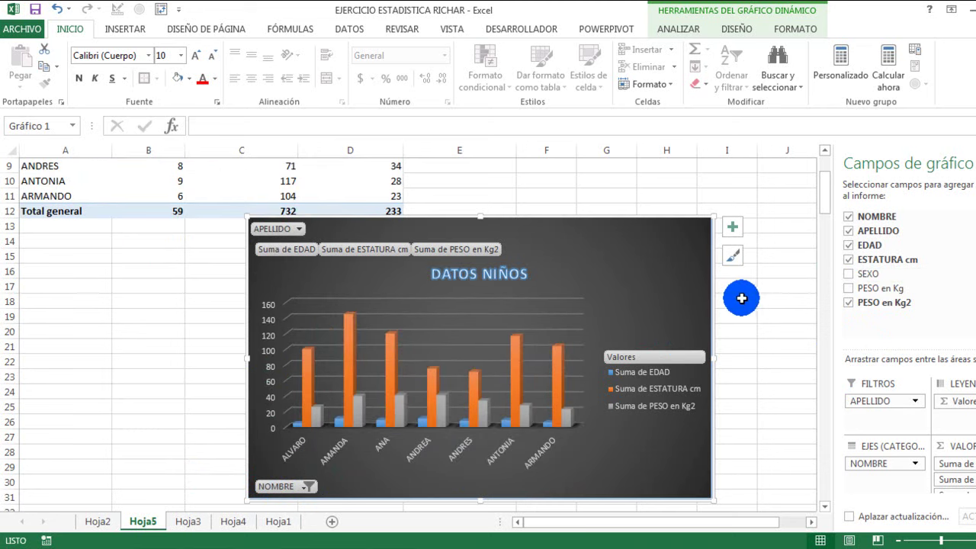
scroll(741, 301, up, 3)
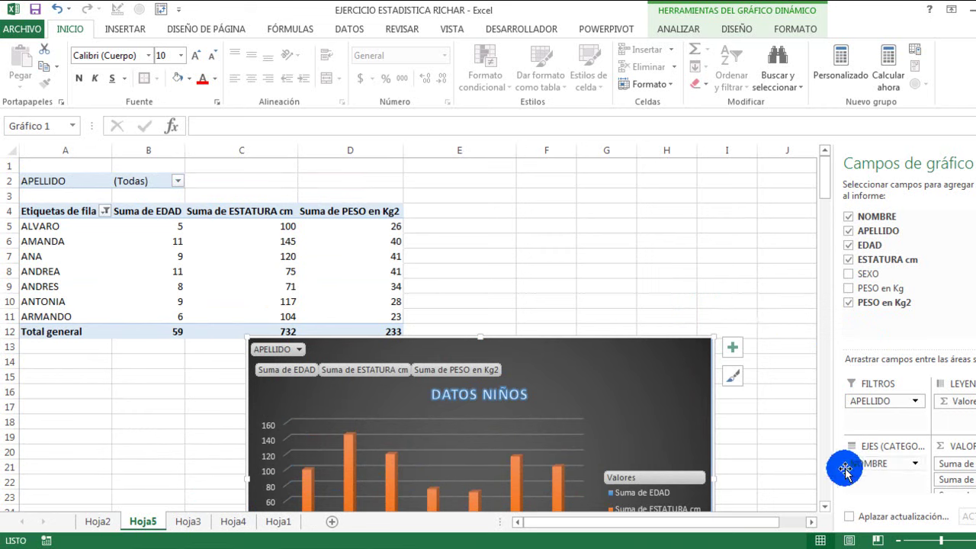
click(849, 258)
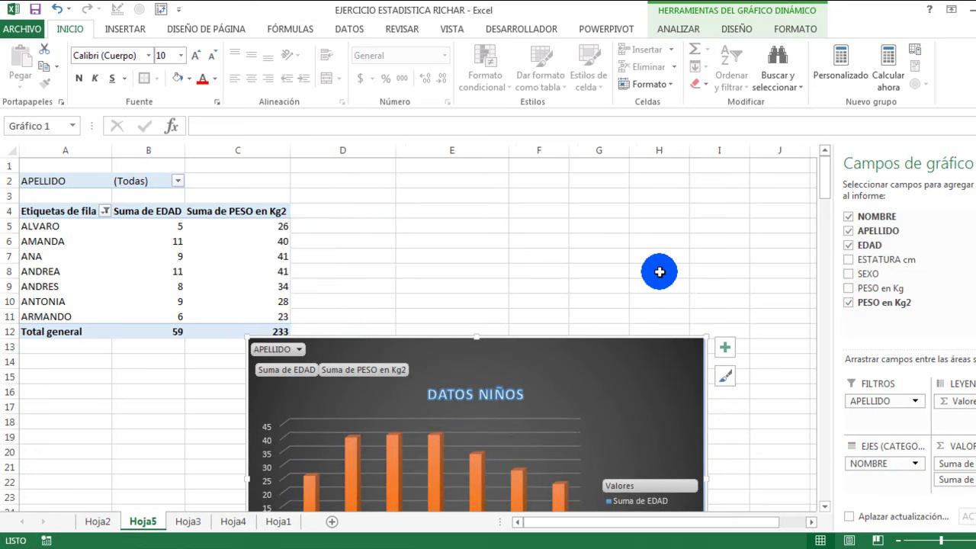
Remove the EDAD field from the pivot chart and add PESO en Kg alongside PESO en Kg2.
scroll(659, 271, down, 3)
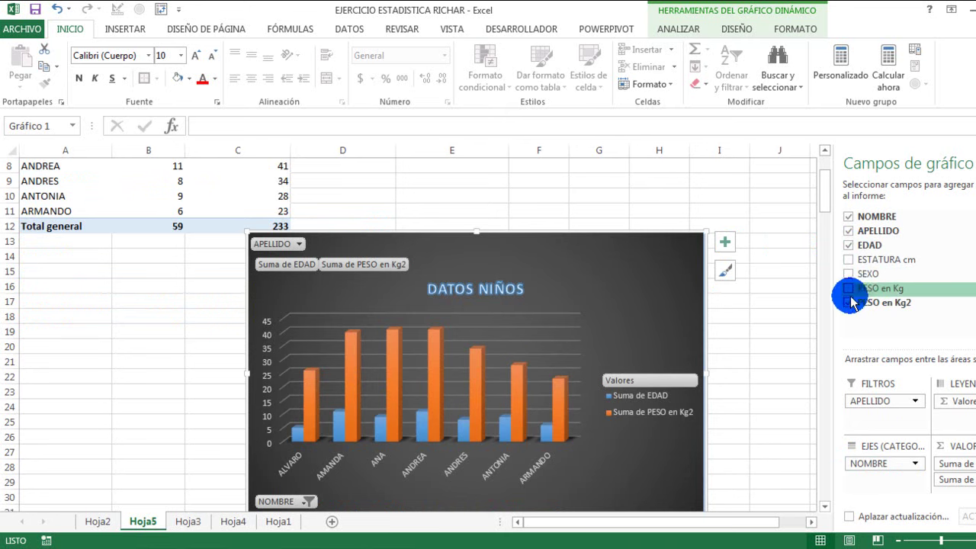
click(849, 247)
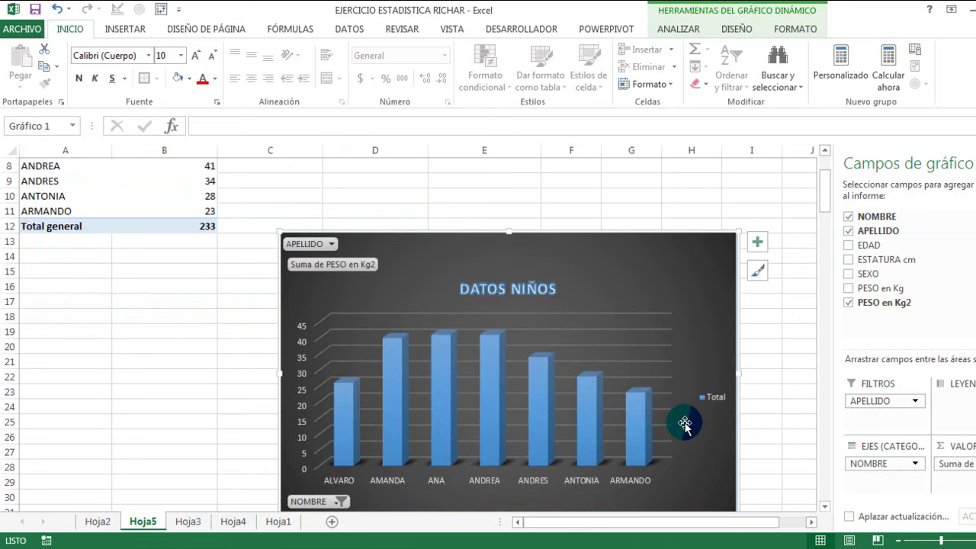
click(849, 289)
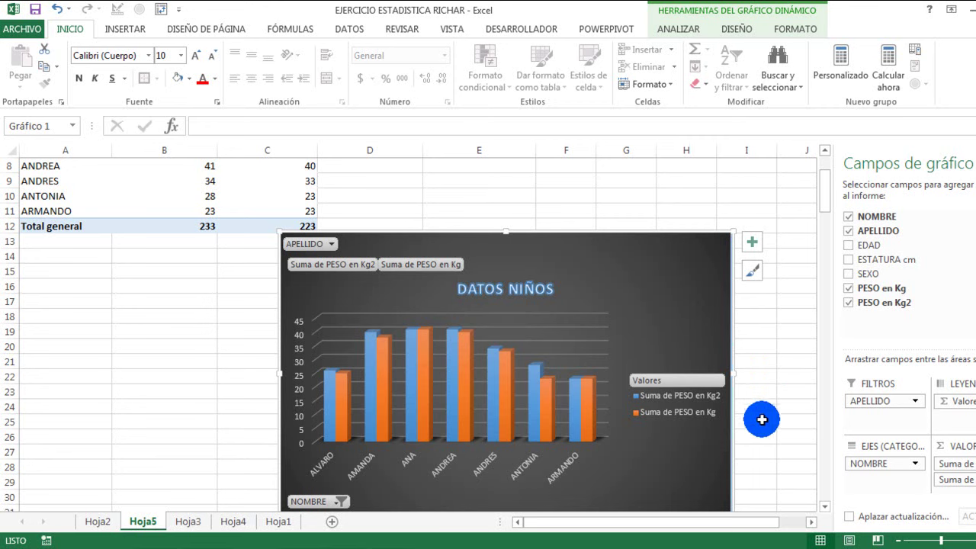
Move the pivot chart farther below the pivot table so its upper-left corner sits at about cell C15.
click(823, 507)
click(823, 507)
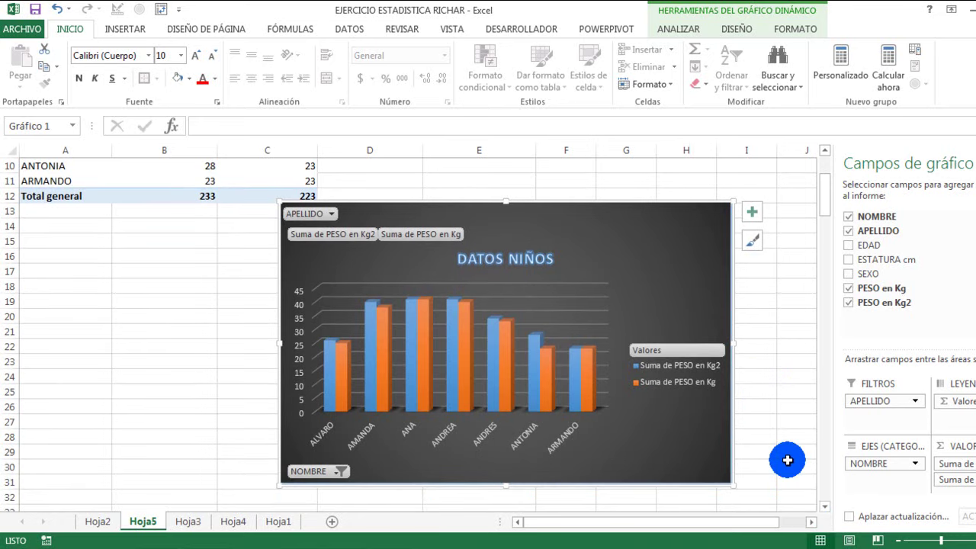
scroll(787, 459, up, 3)
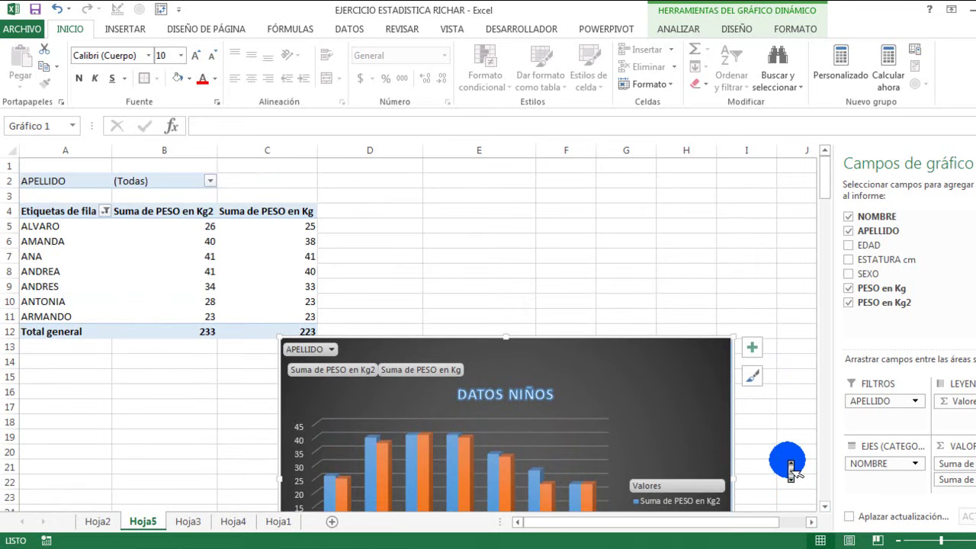
scroll(789, 462, down, 3)
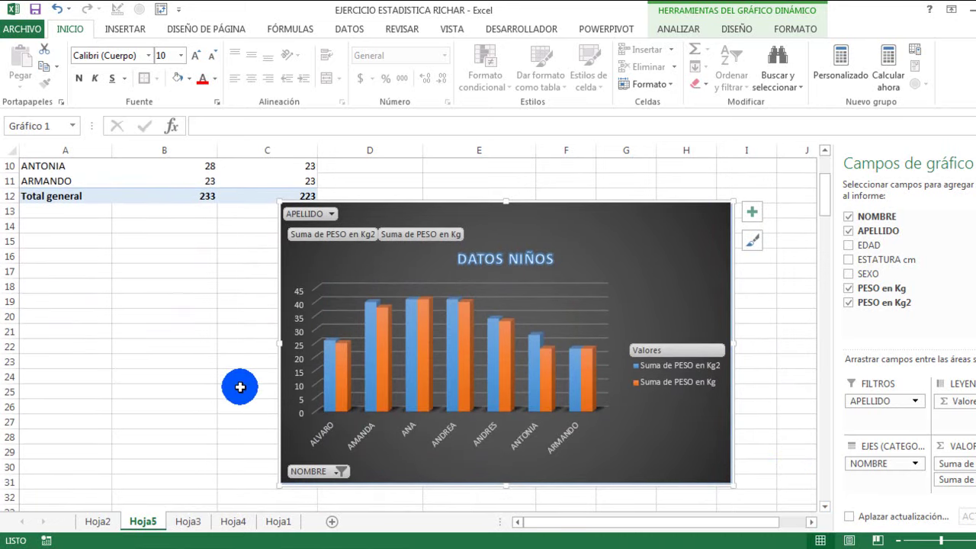
scroll(240, 387, up, 3)
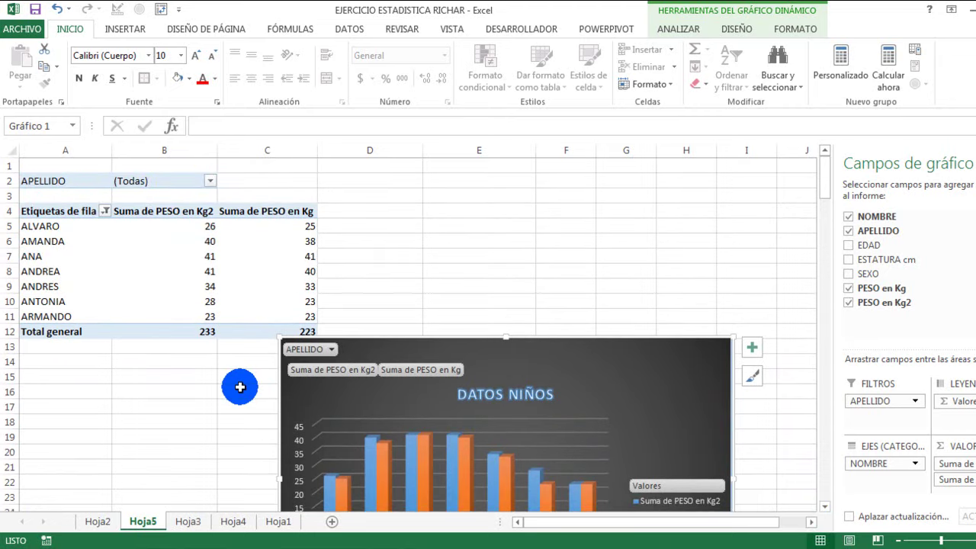
scroll(240, 387, down, 4)
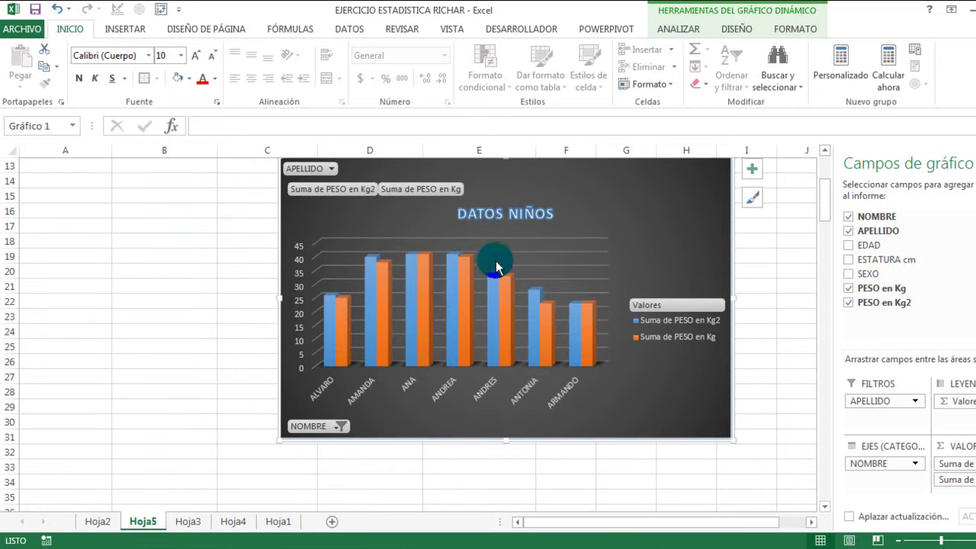
drag(542, 183, 478, 218)
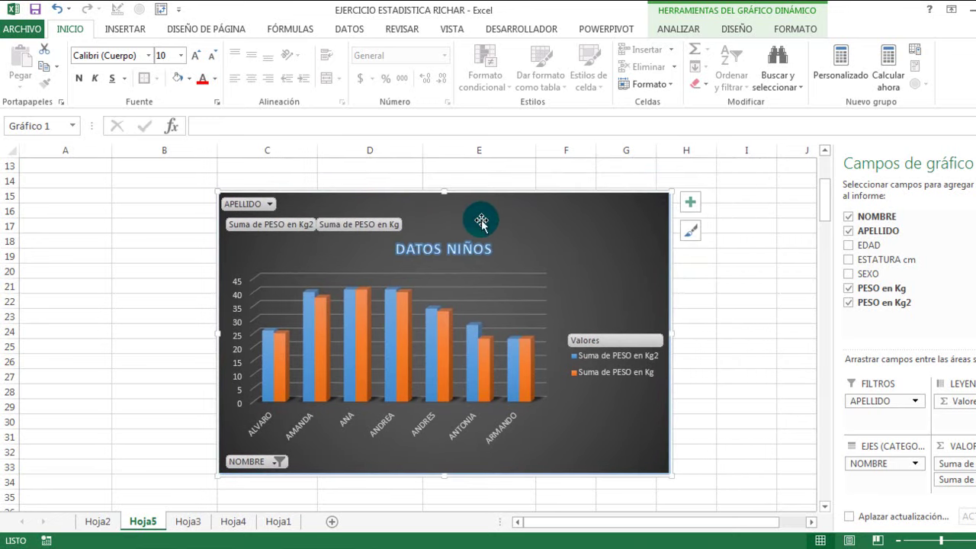
Compare the PESO en Kg2 and PESO en Kg values in the pivot table with the columns of the DATOS NIÑOS chart.
scroll(755, 329, up, 4)
scroll(759, 333, down, 4)
scroll(758, 333, up, 4)
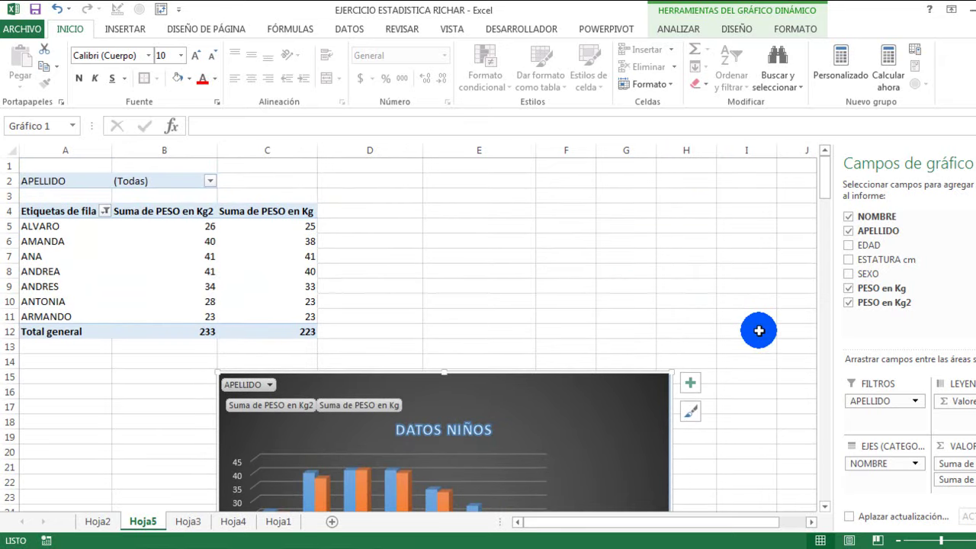
scroll(759, 330, down, 4)
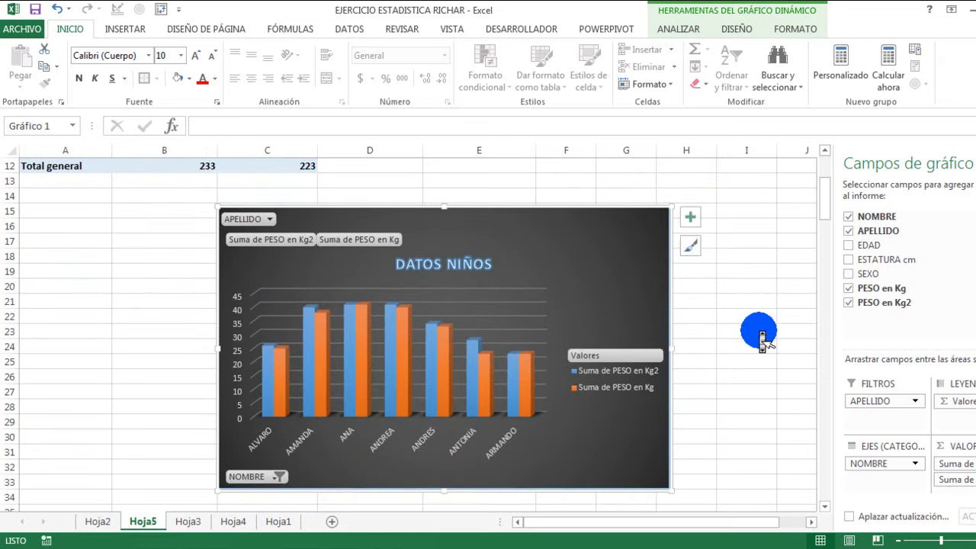
scroll(759, 330, down, 2)
scroll(758, 330, up, 2)
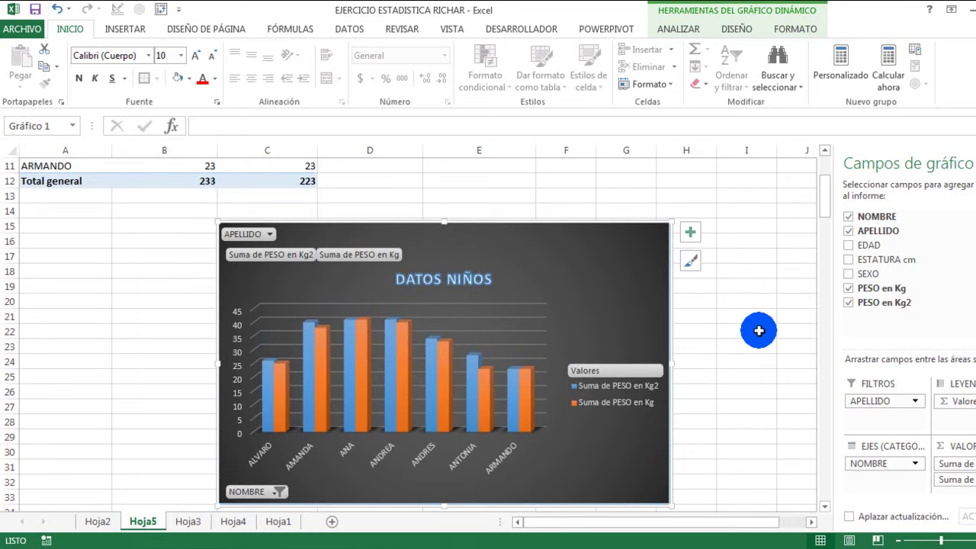
scroll(759, 330, up, 3)
scroll(758, 330, down, 3)
scroll(758, 330, down, 1)
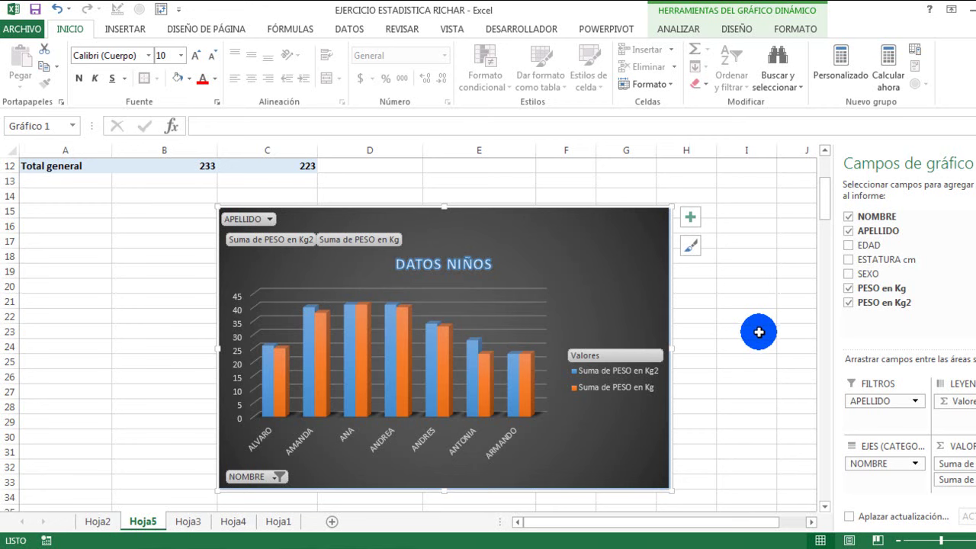
scroll(758, 332, up, 2)
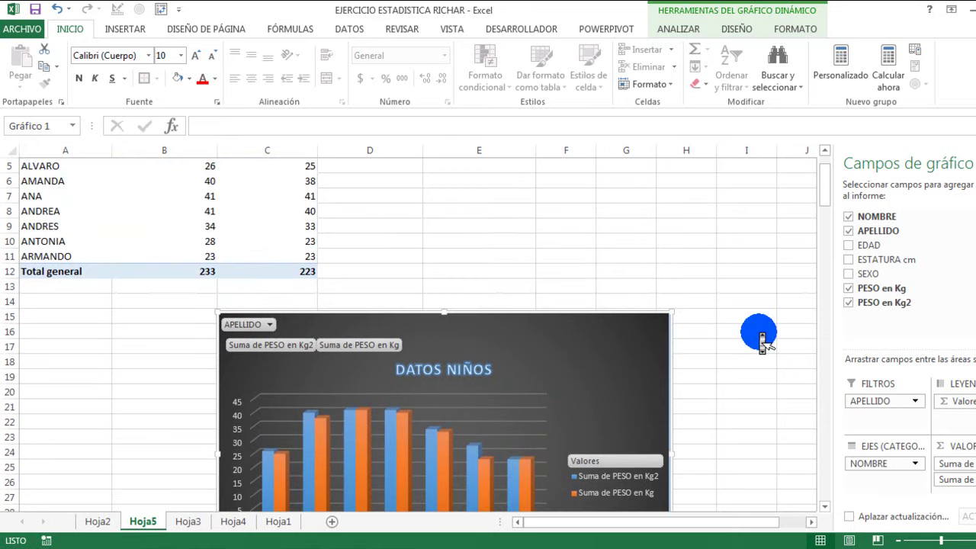
scroll(759, 331, down, 3)
scroll(759, 332, down, 1)
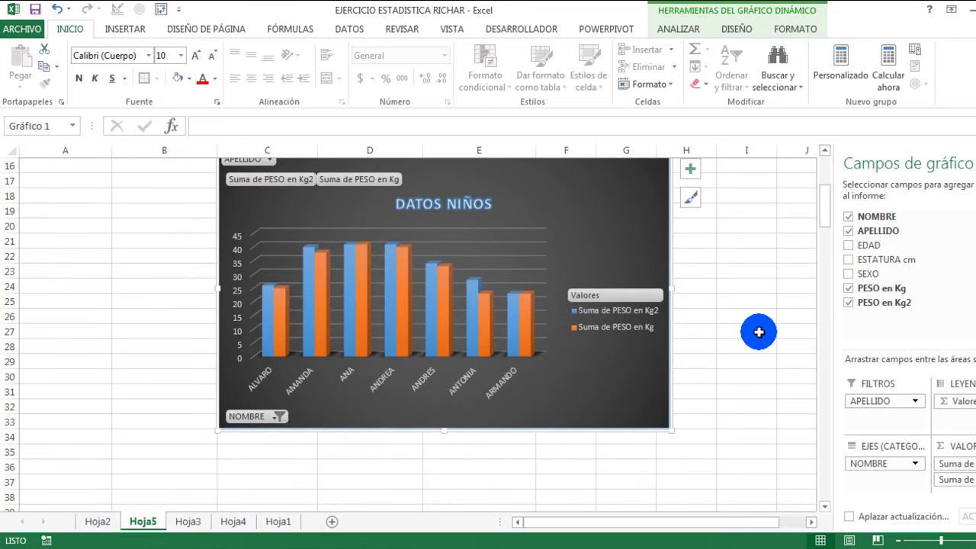